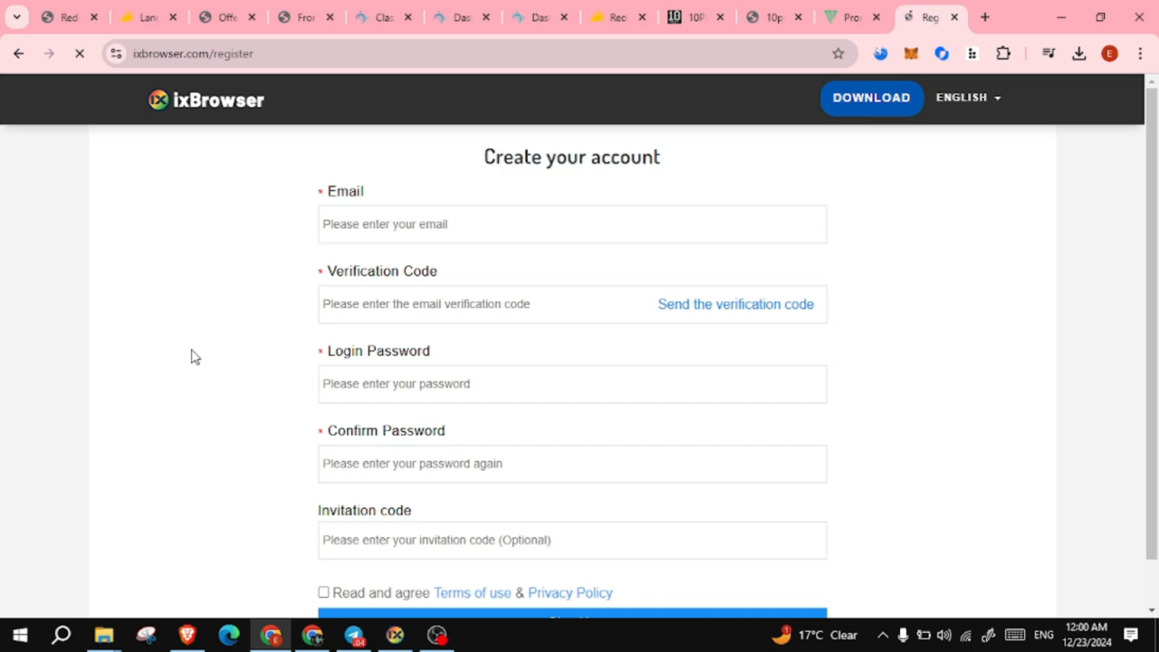
# - Fill the registration Email field with the saved e-mail address from autocomplete
pyautogui.click(423, 224)
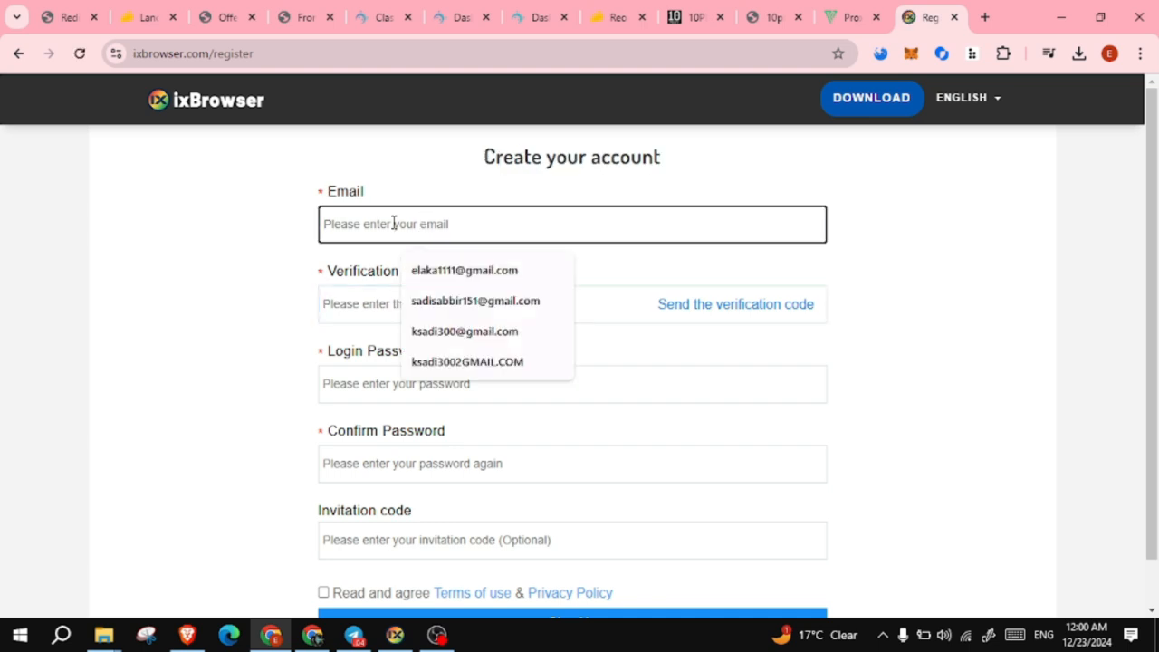
pyautogui.click(292, 233)
pyautogui.click(368, 219)
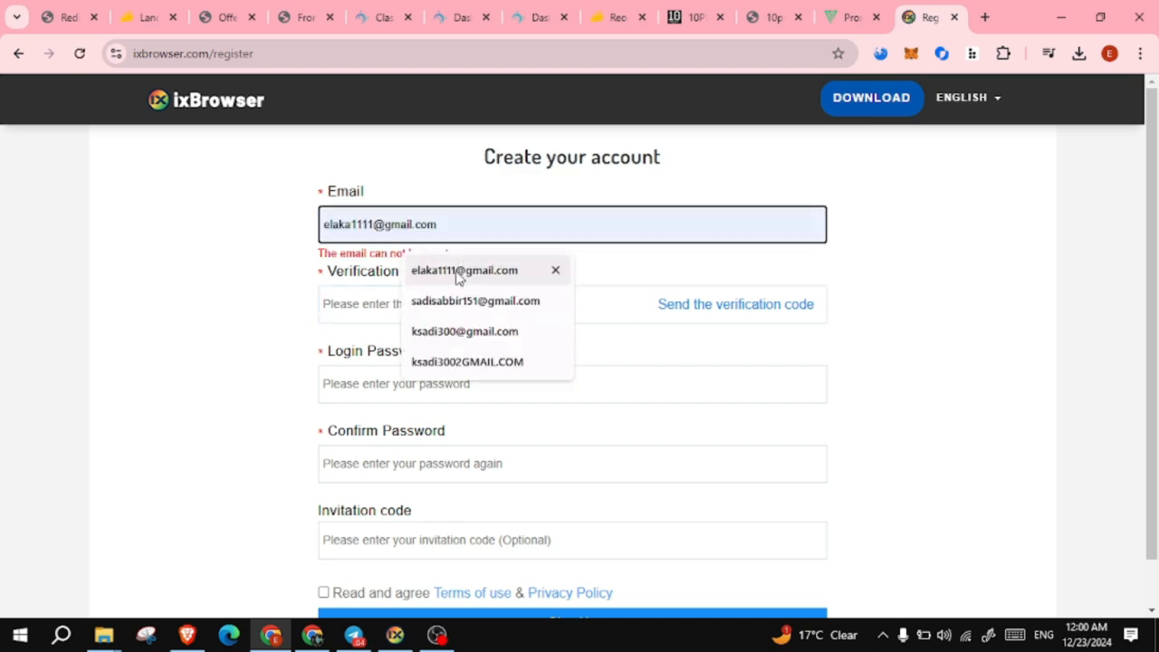
pyautogui.click(459, 271)
pyautogui.click(362, 299)
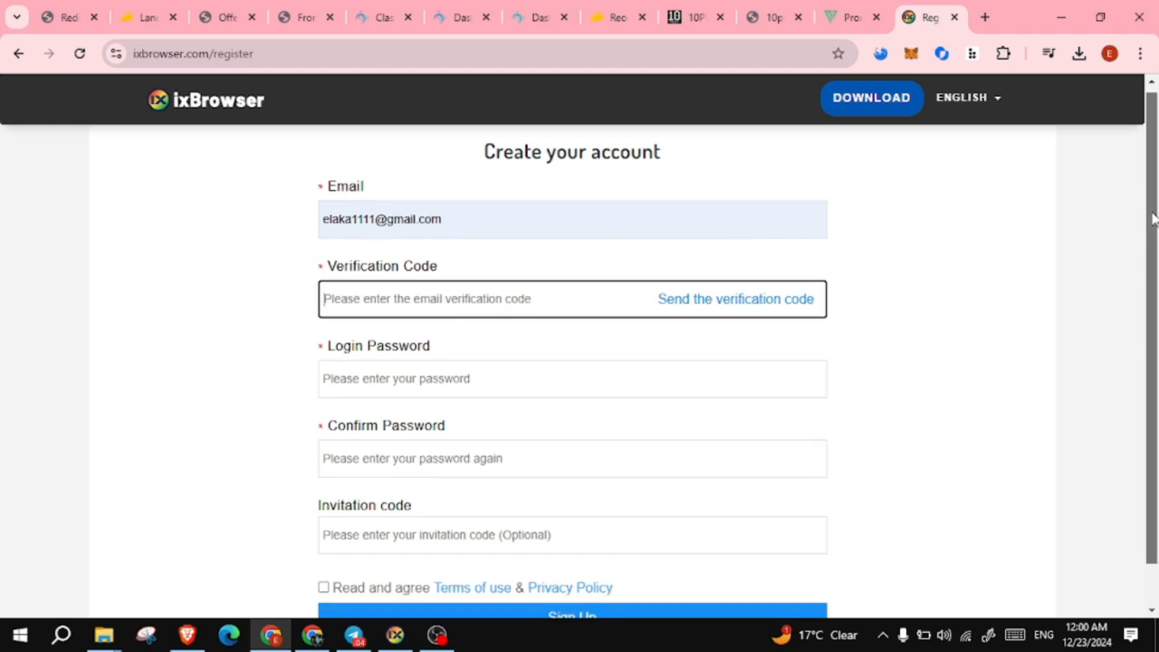
# - Step through the password, confirm-password and invitation code fields, leaving them empty
pyautogui.scroll(-1, 1156, 226)
pyautogui.click(354, 333)
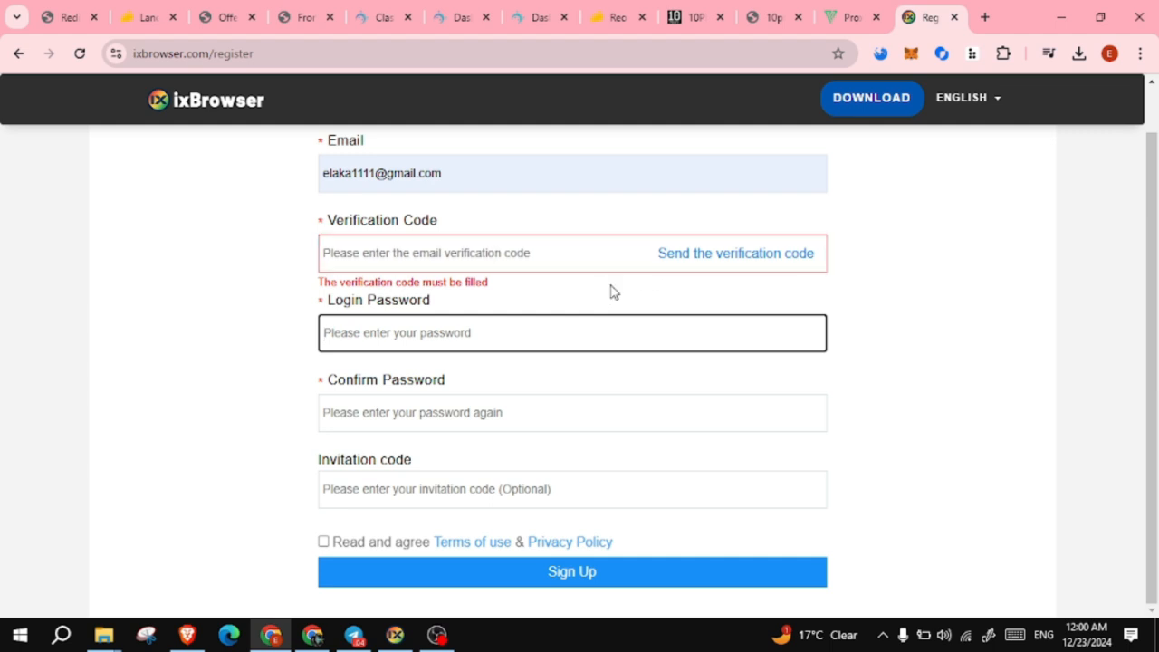
pyautogui.click(405, 405)
pyautogui.click(393, 489)
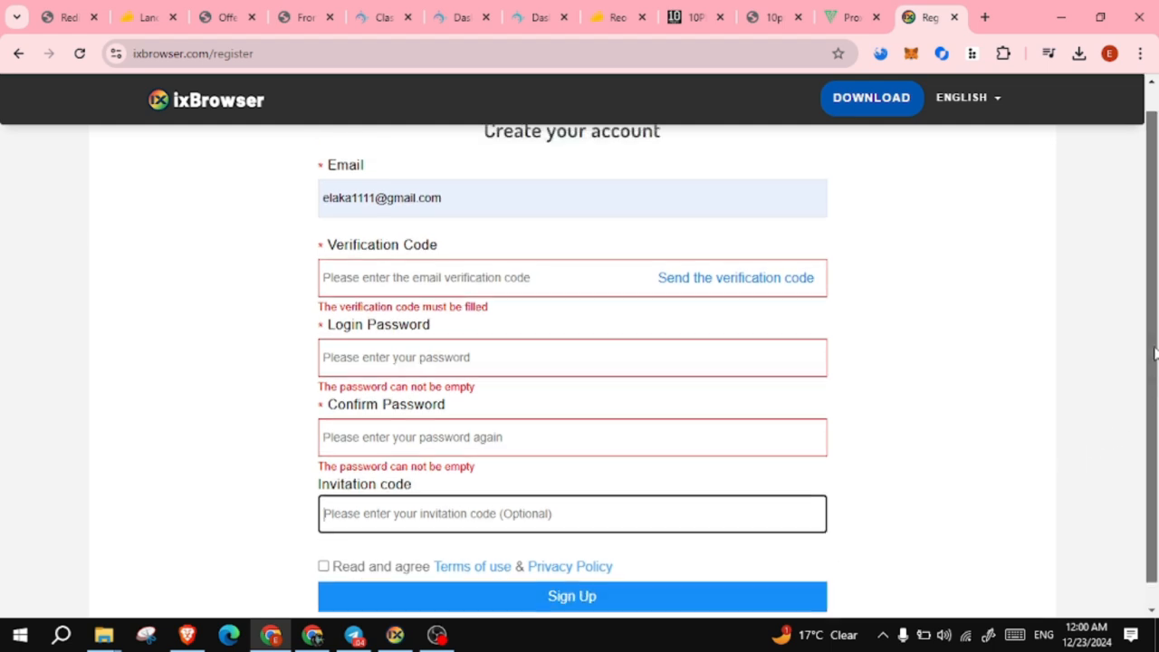
pyautogui.scroll(1, 1157, 319)
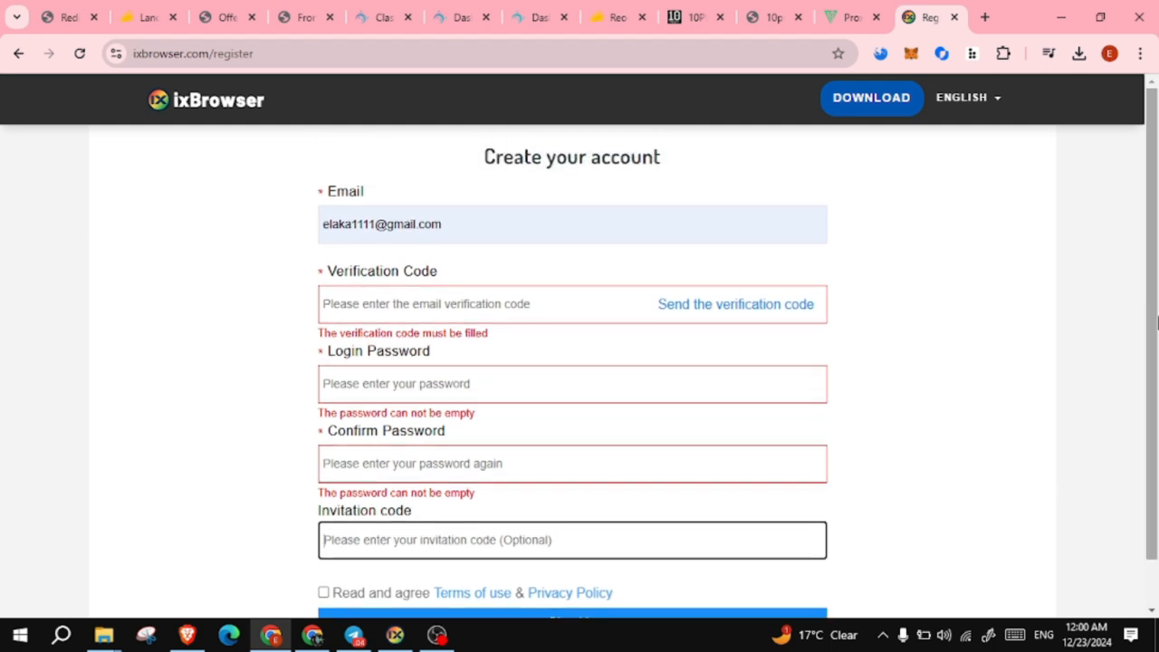
pyautogui.moveTo(830, 99); pyautogui.dragTo(926, 102)
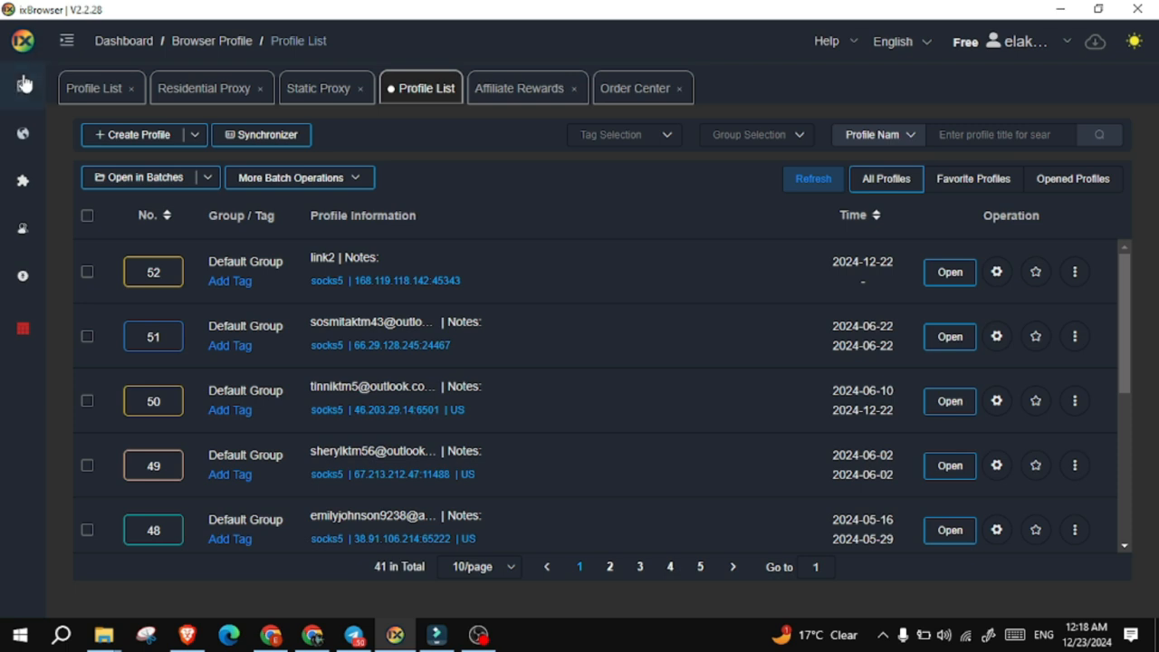
pyautogui.moveTo(23, 89)
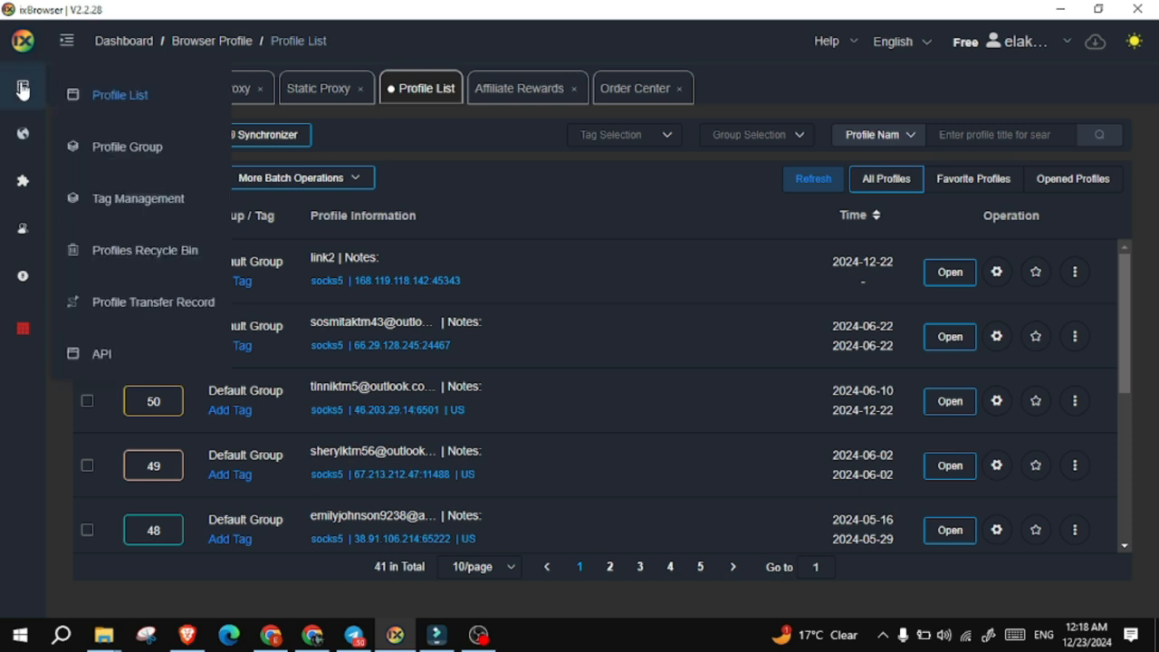
pyautogui.click(67, 44)
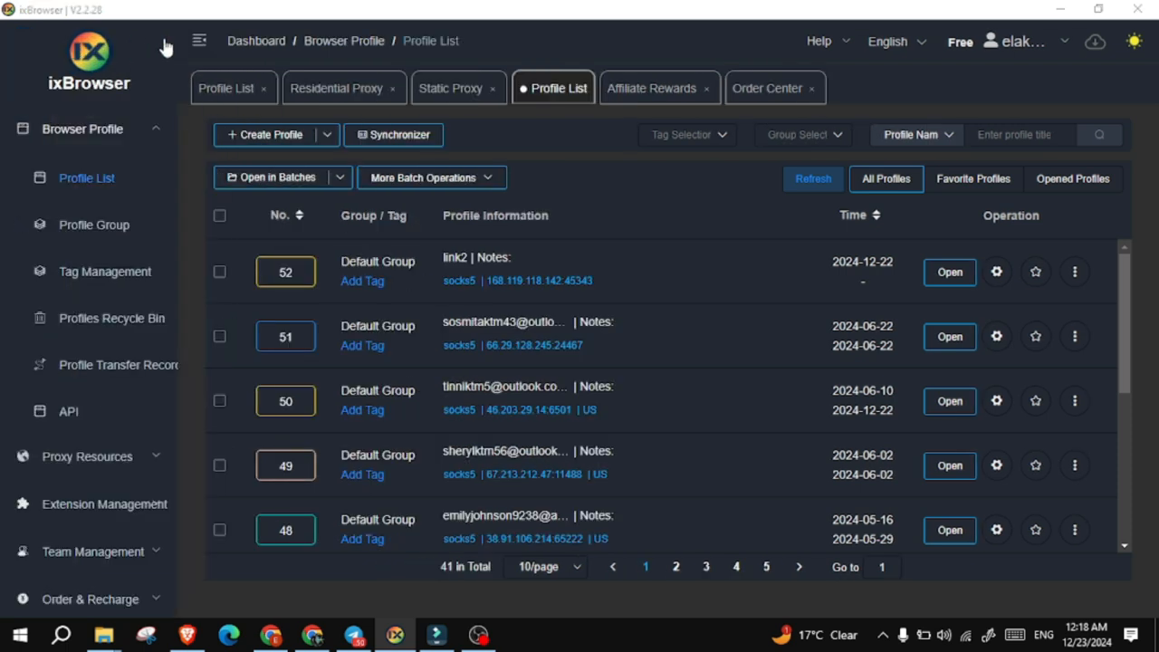
pyautogui.click(201, 41)
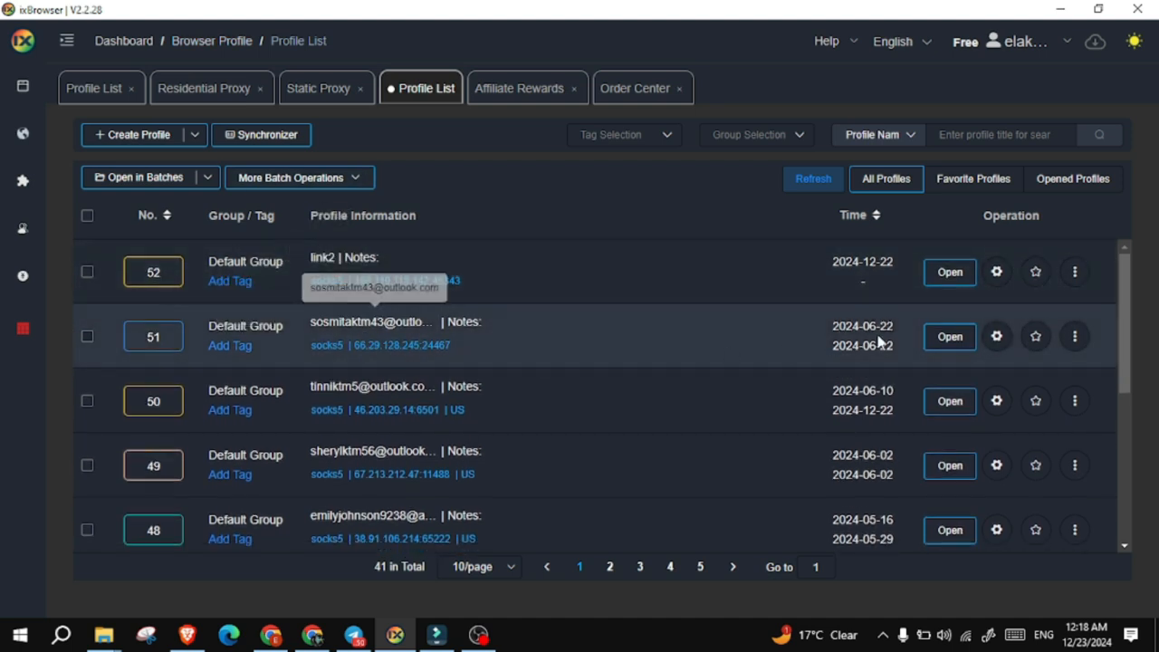
pyautogui.moveTo(1123, 302)
pyautogui.mouseDown()
pyautogui.moveTo(1128, 487)
pyautogui.moveTo(1126, 288)
pyautogui.mouseUp()
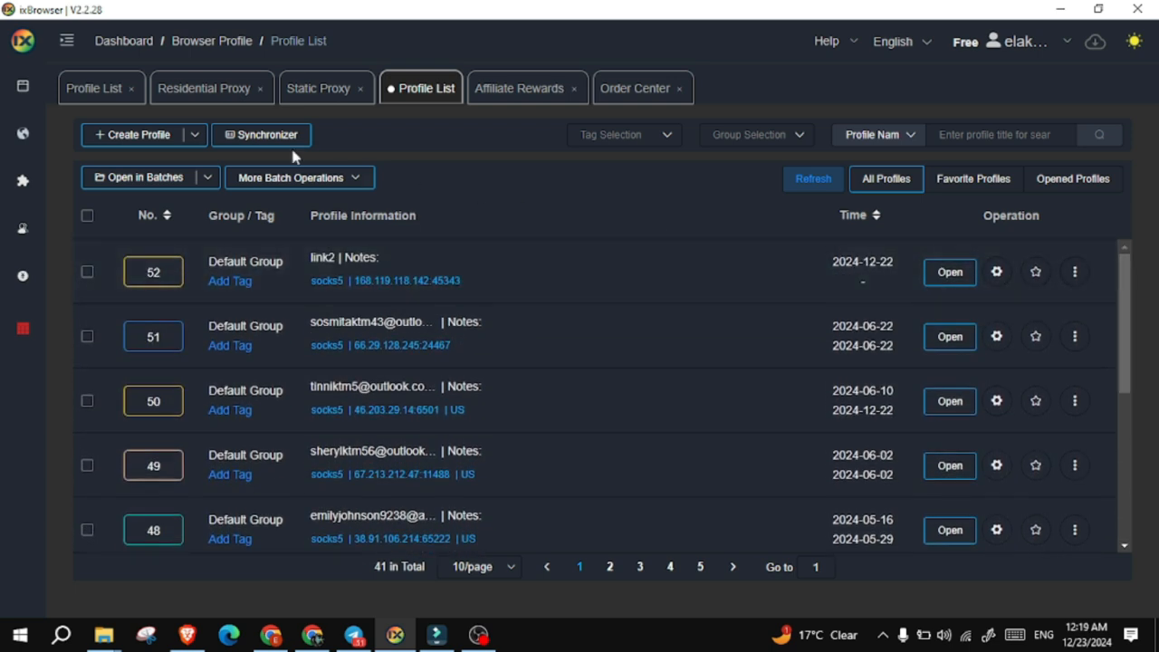
pyautogui.click(139, 137)
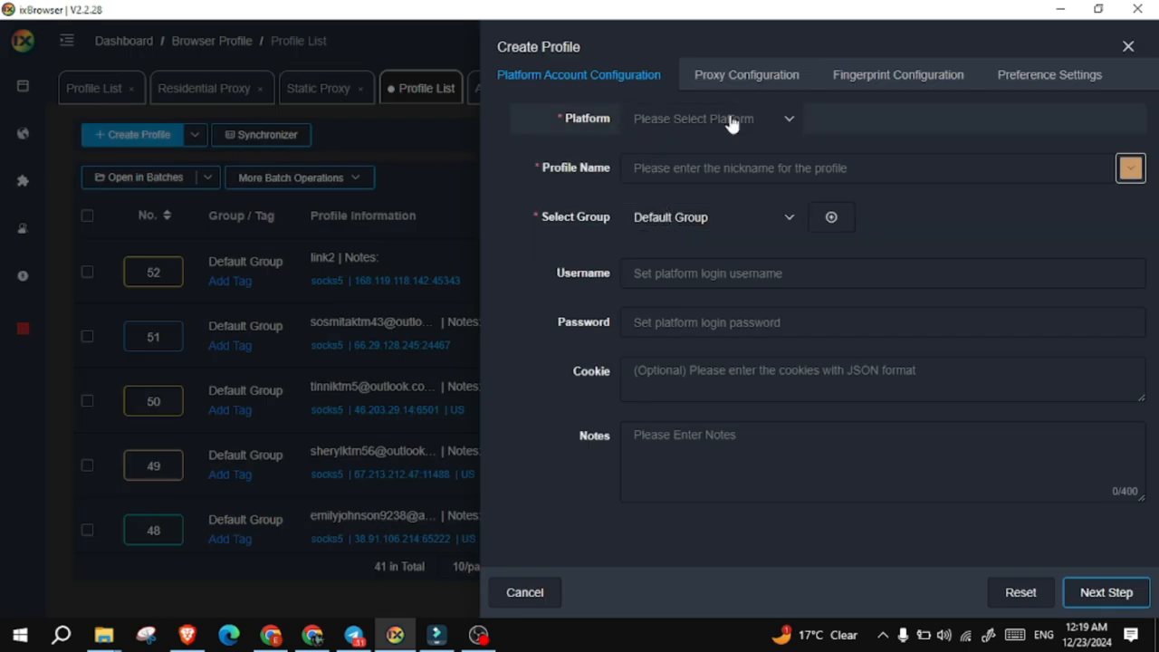
# - Set the new profile's proxy type to SOCKS5, then return to the Chrome window
pyautogui.click(749, 76)
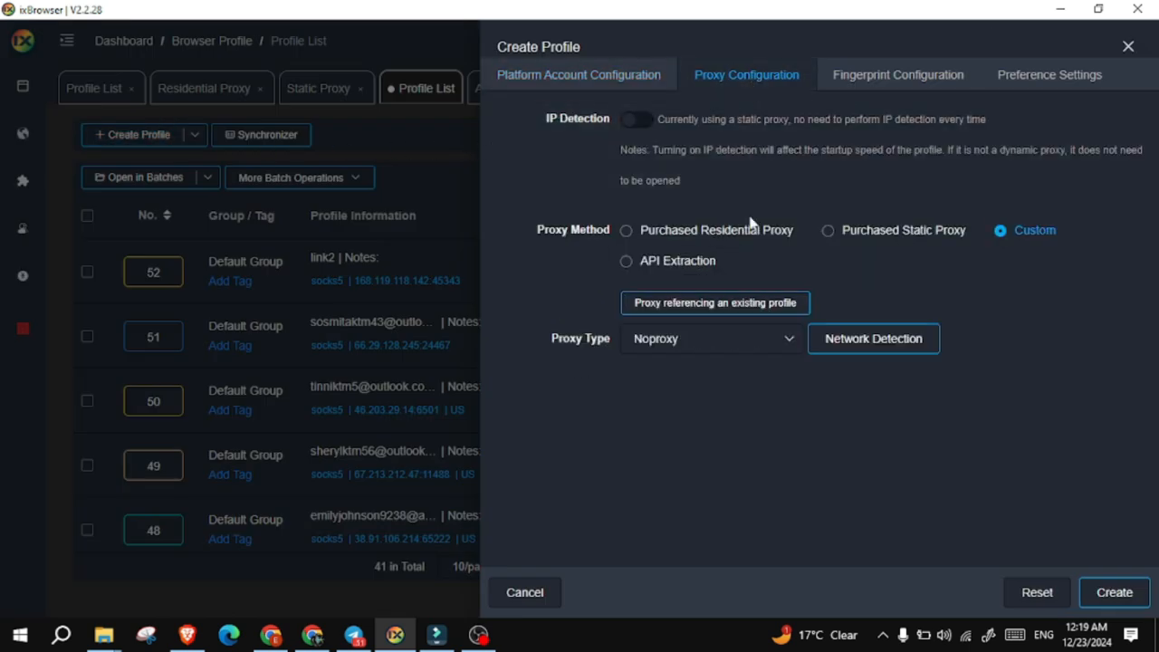
pyautogui.click(719, 342)
pyautogui.click(678, 489)
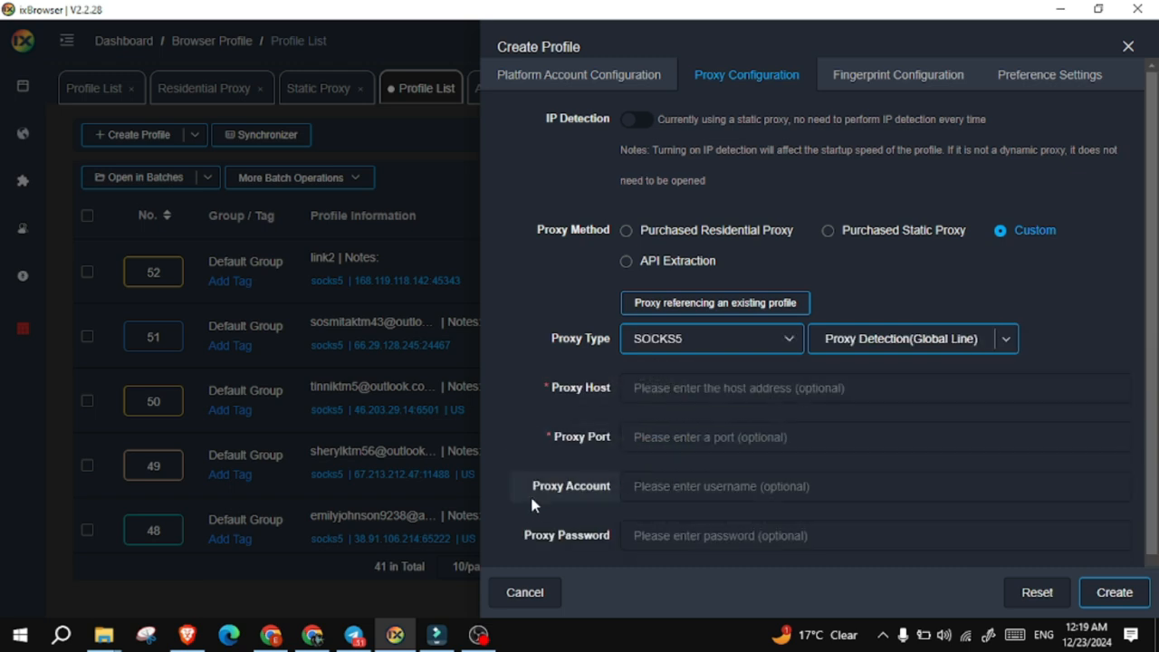
pyautogui.click(275, 635)
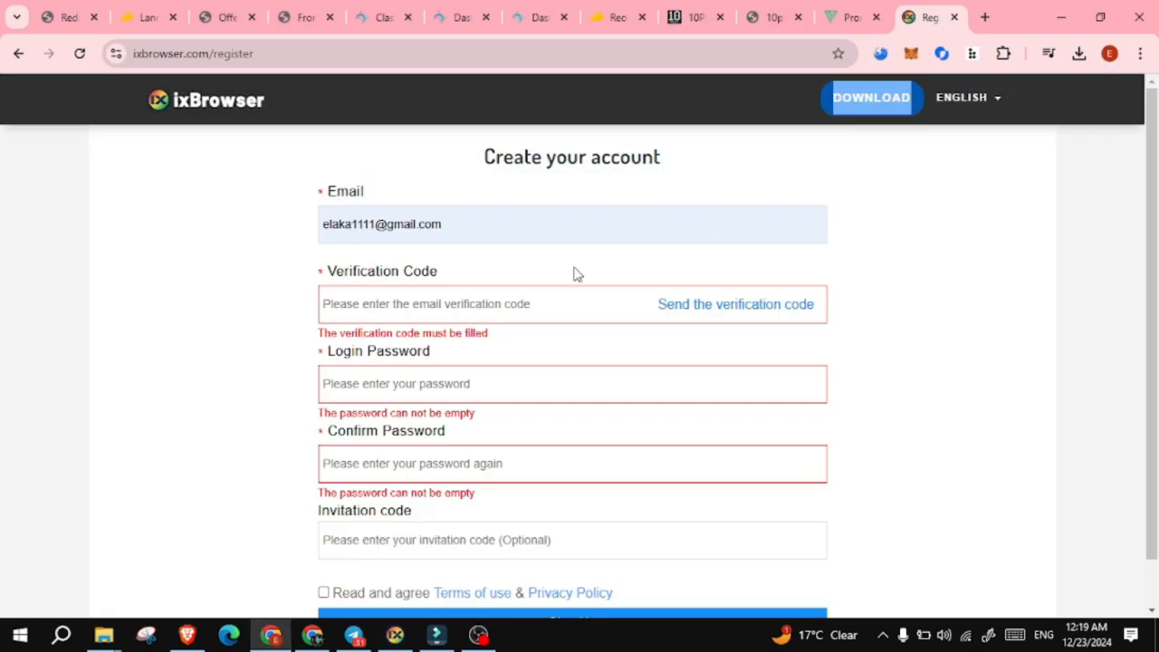
# - Look over the 10PROXY Daily Plans table, then switch to the window with the sign-up page
pyautogui.click(694, 21)
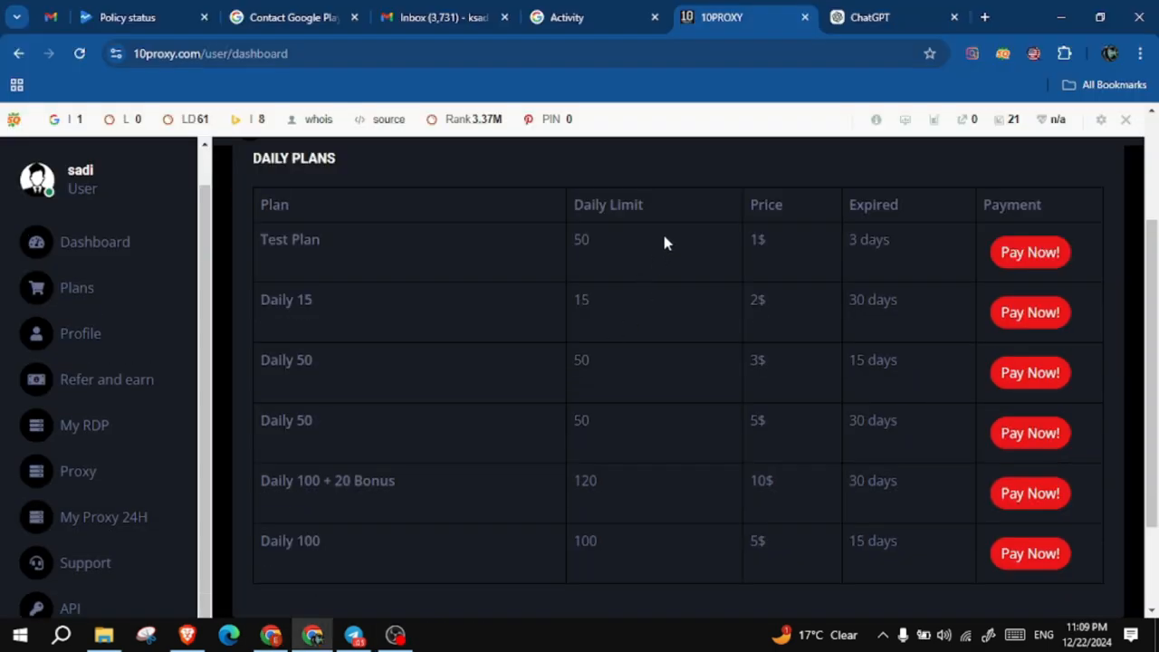
pyautogui.middleClick(630, 514)
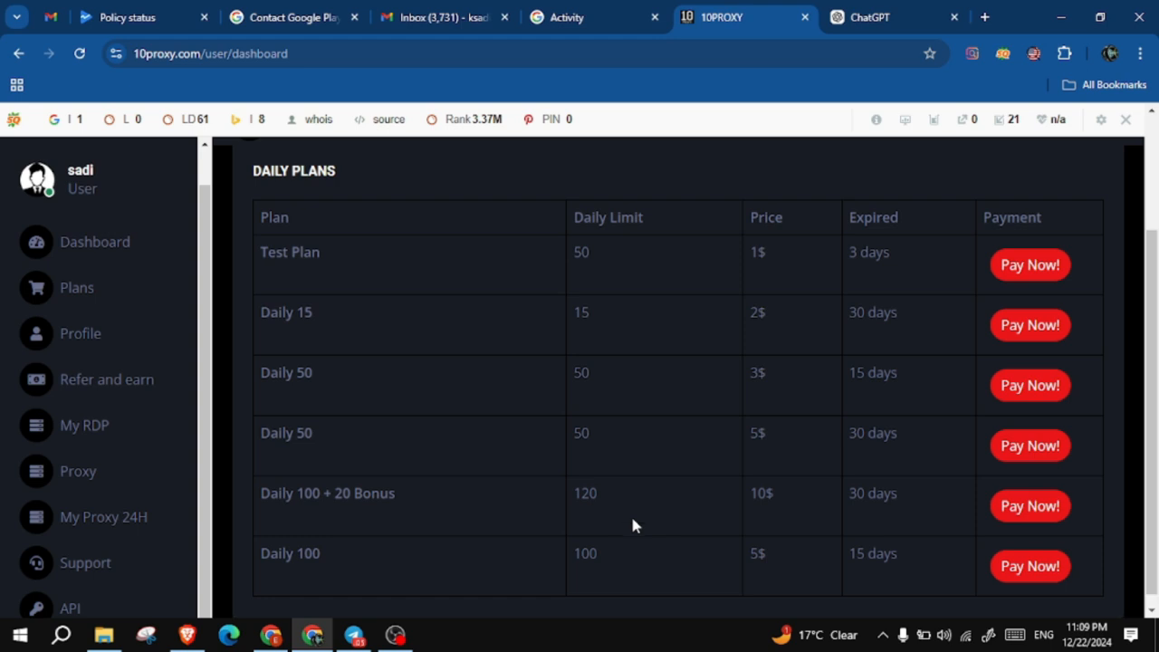
pyautogui.scroll(-2, 632, 517)
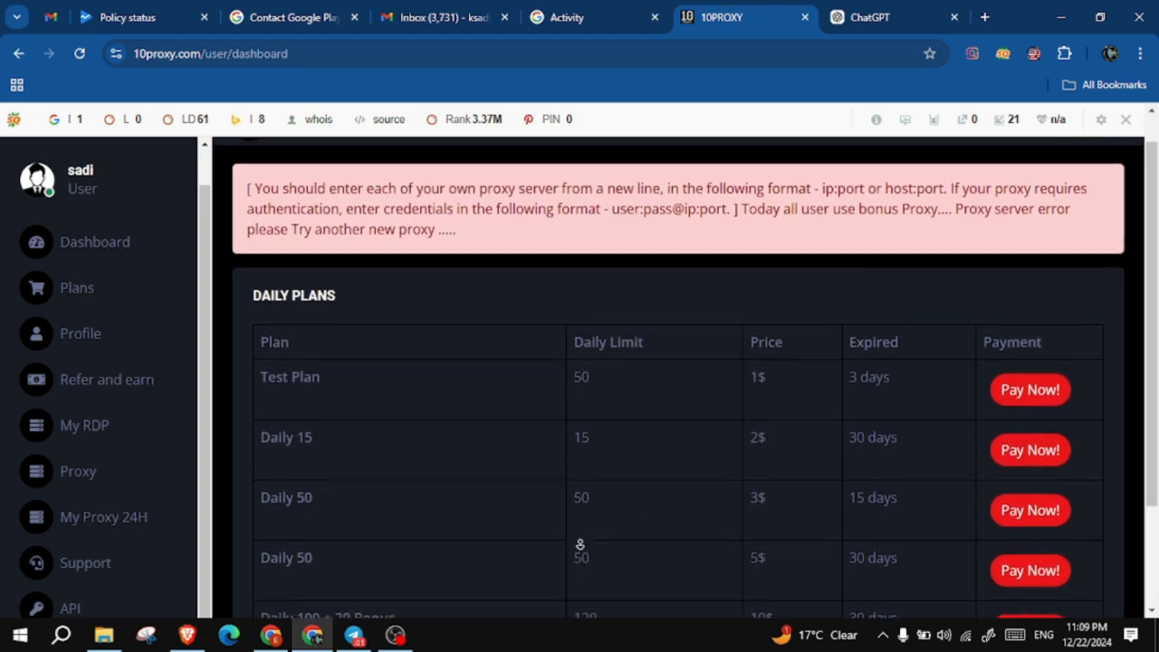
pyautogui.scroll(-2, 582, 547)
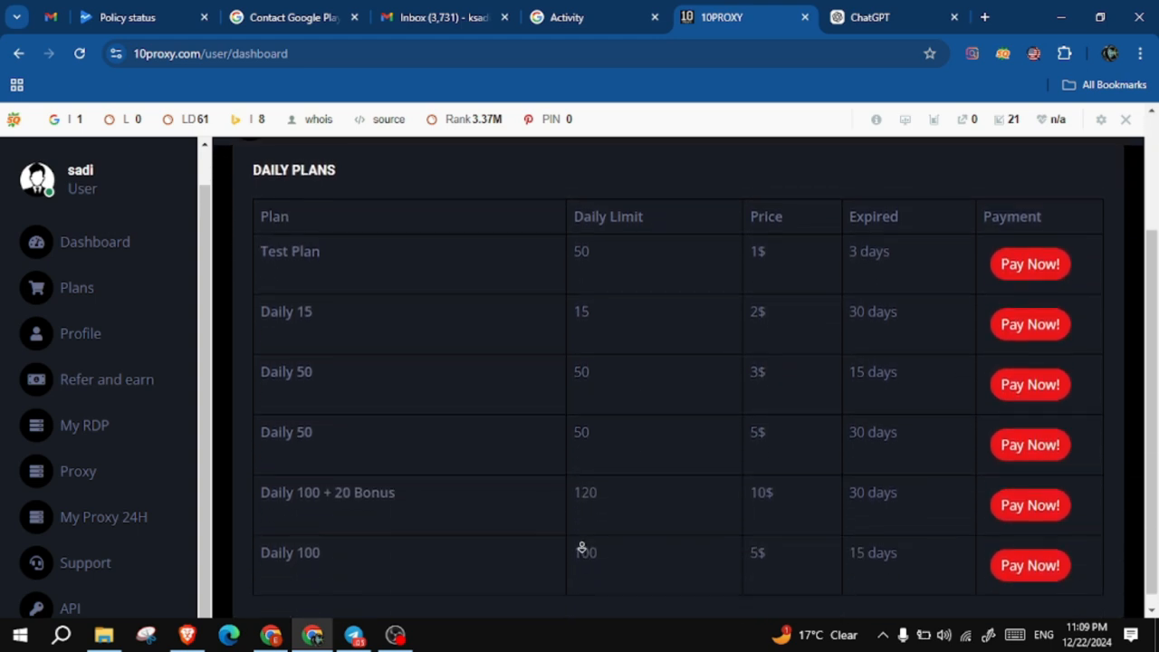
pyautogui.rightClick(582, 550)
pyautogui.click(576, 595)
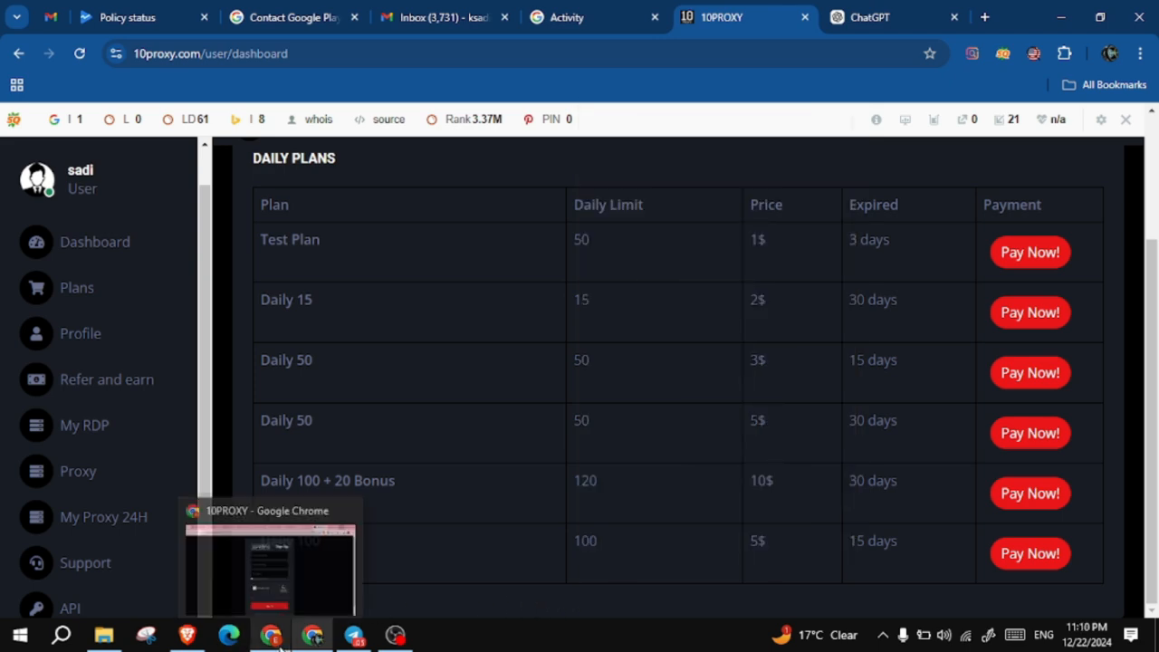
pyautogui.click(293, 544)
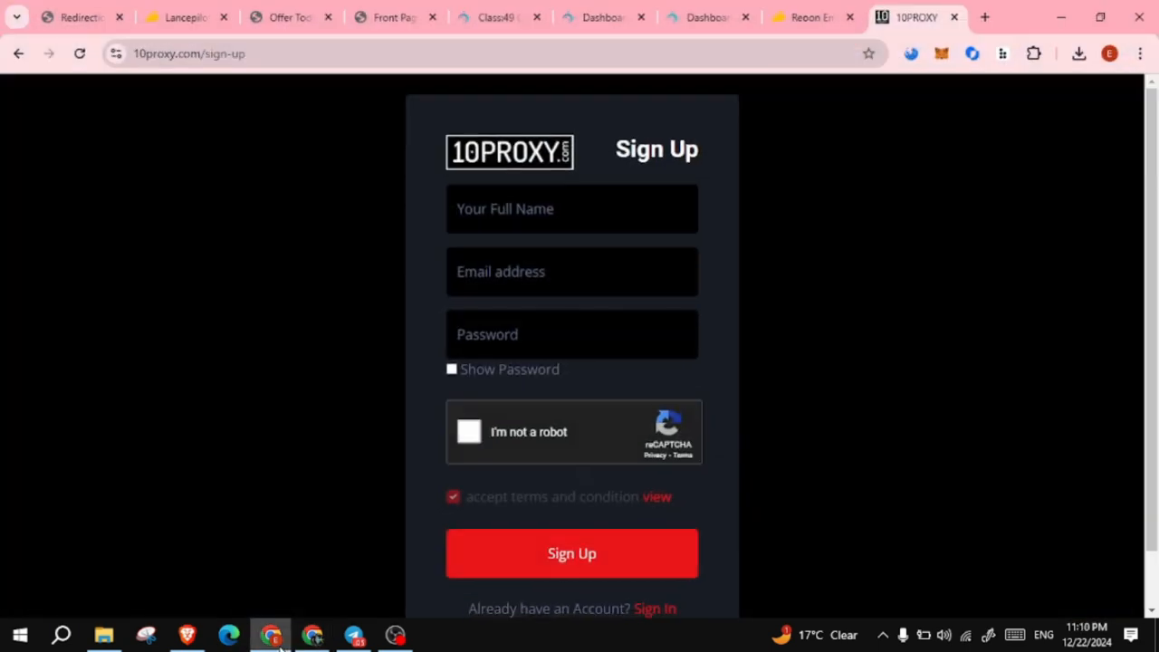
# - Sign up for 10PROXY with a full name, e-mail address and password, passing the robot check
pyautogui.click(513, 199)
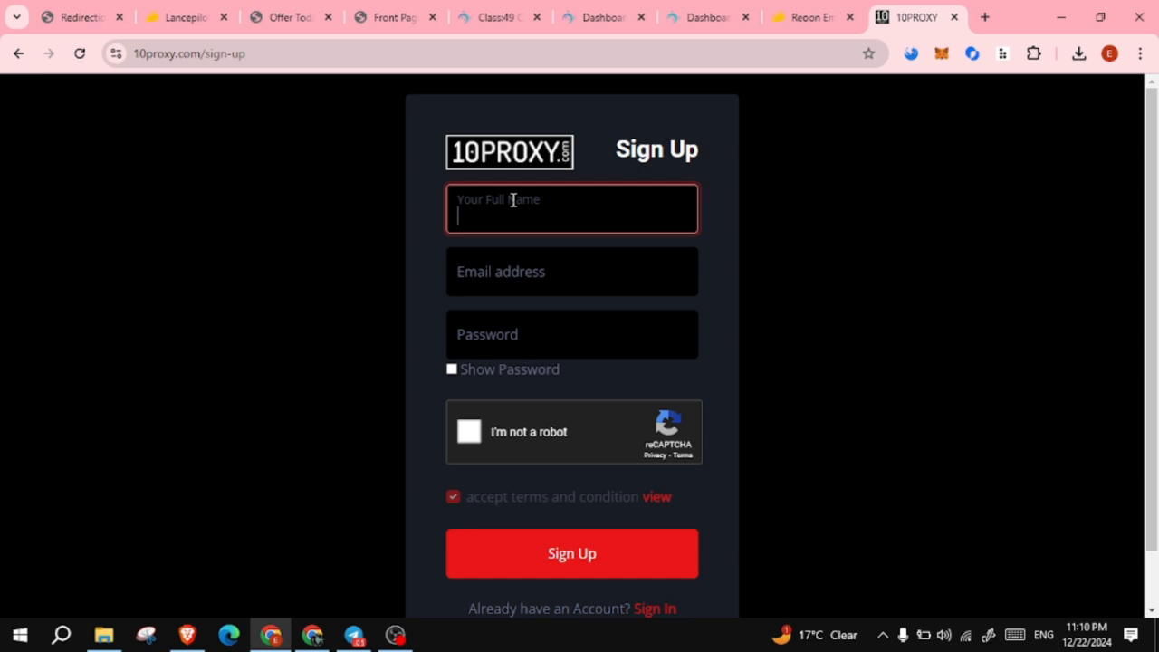
pyautogui.click(507, 272)
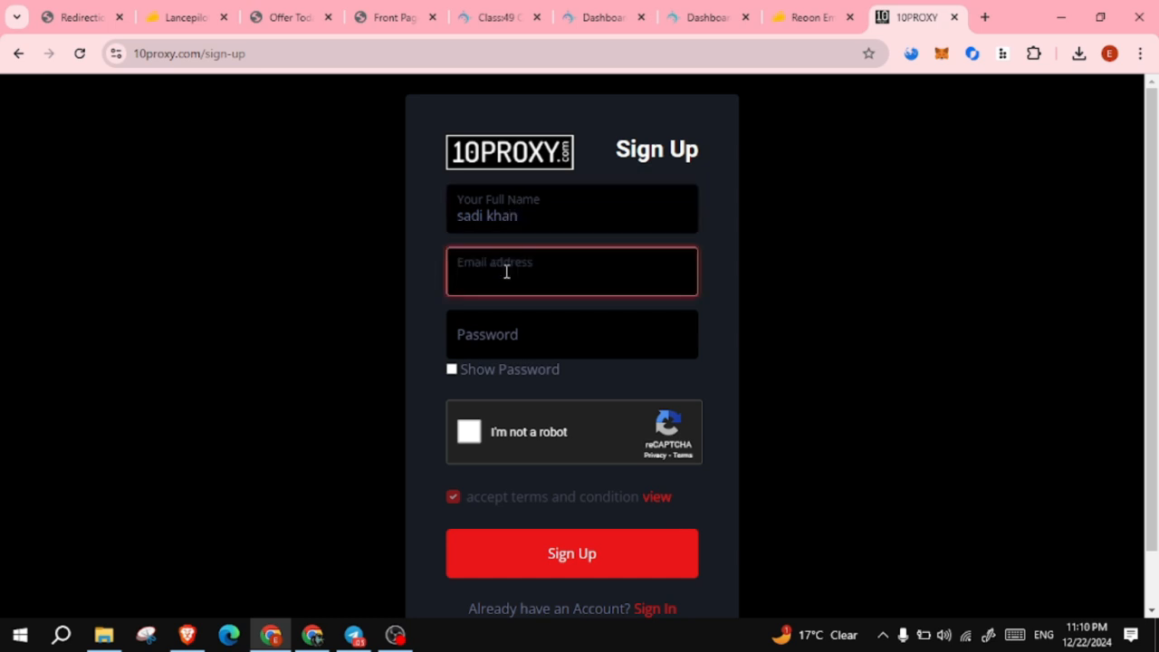
pyautogui.click(522, 341)
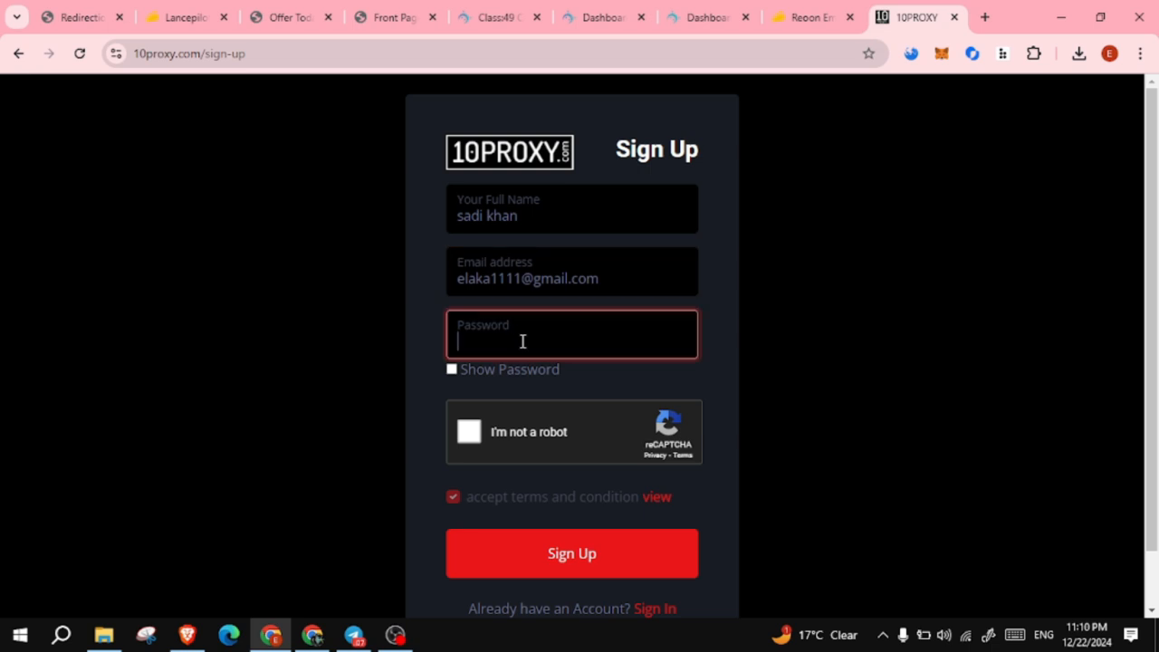
pyautogui.write('•••••••••')
pyautogui.click(471, 433)
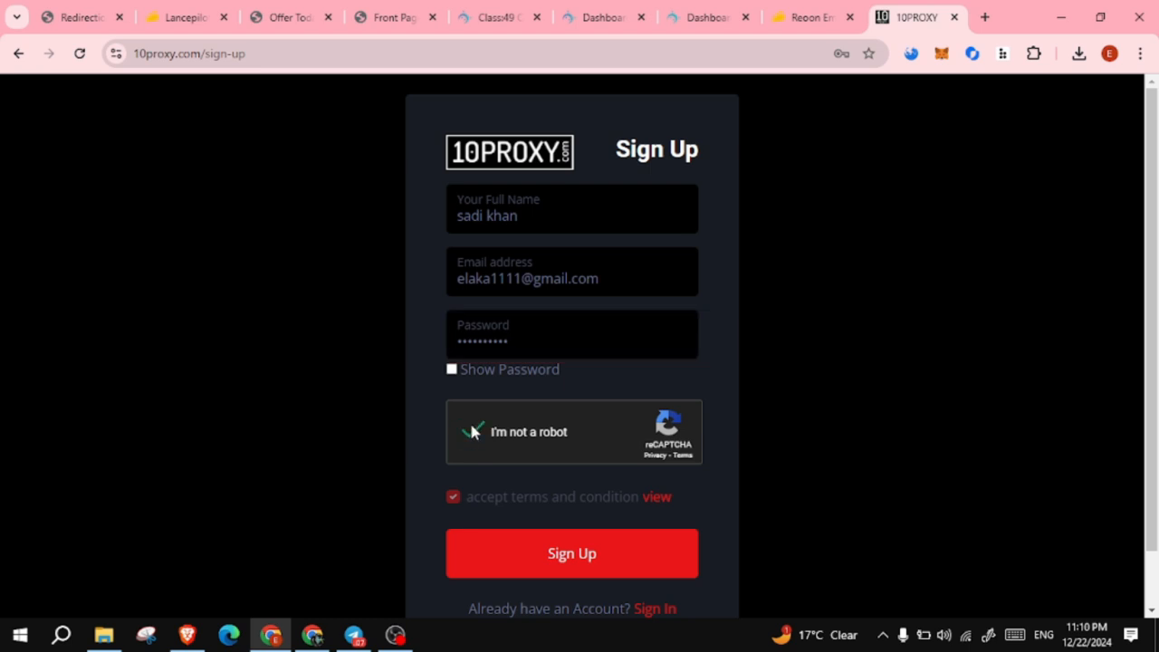
pyautogui.click(566, 561)
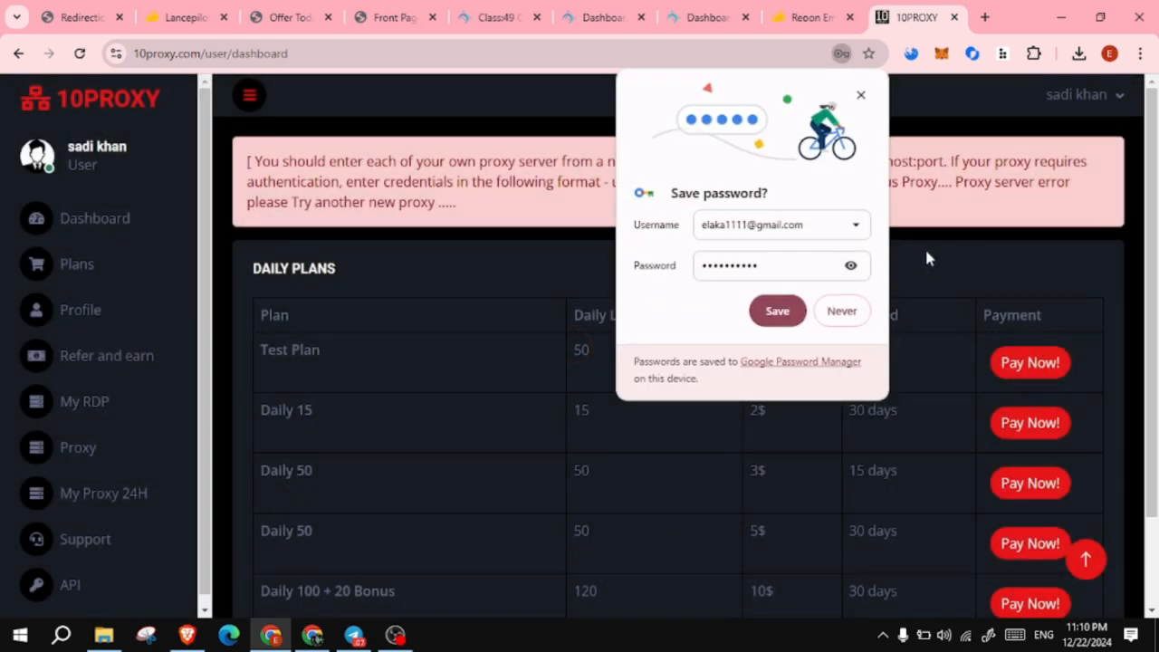
# - Save the new login in Chrome and scroll to the Daily Plans table
pyautogui.click(777, 311)
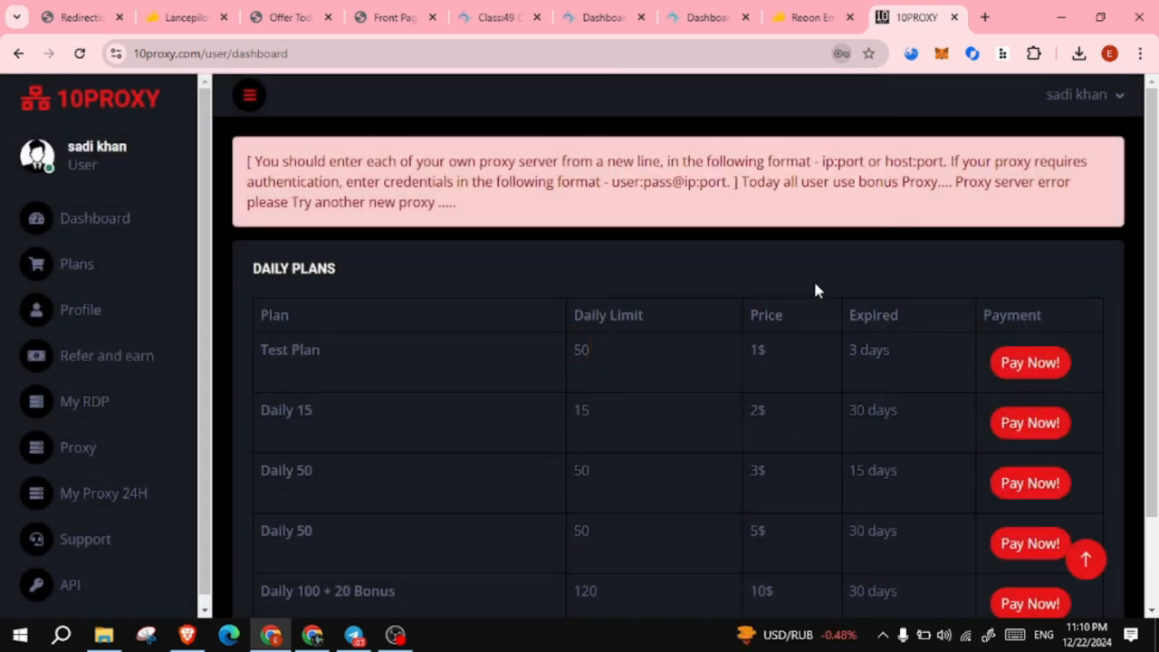
pyautogui.moveTo(1155, 140); pyautogui.dragTo(1155, 235)
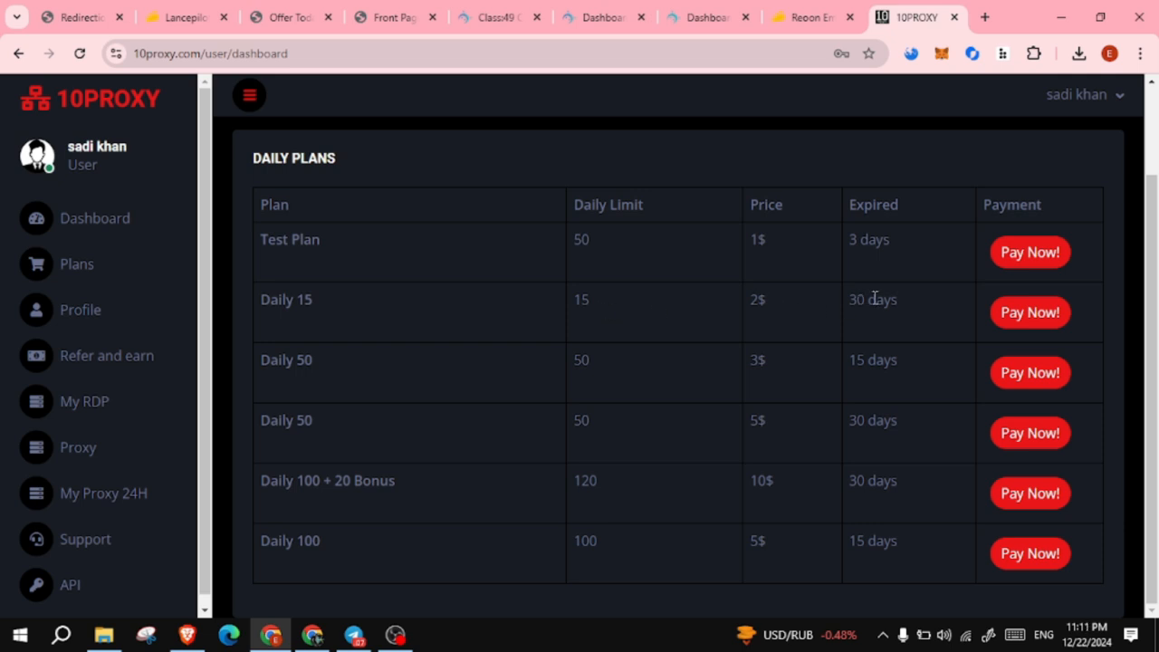
# - Order the Daily 15 plan and choose bKash to pay its $2.3 invoice
pyautogui.click(1029, 319)
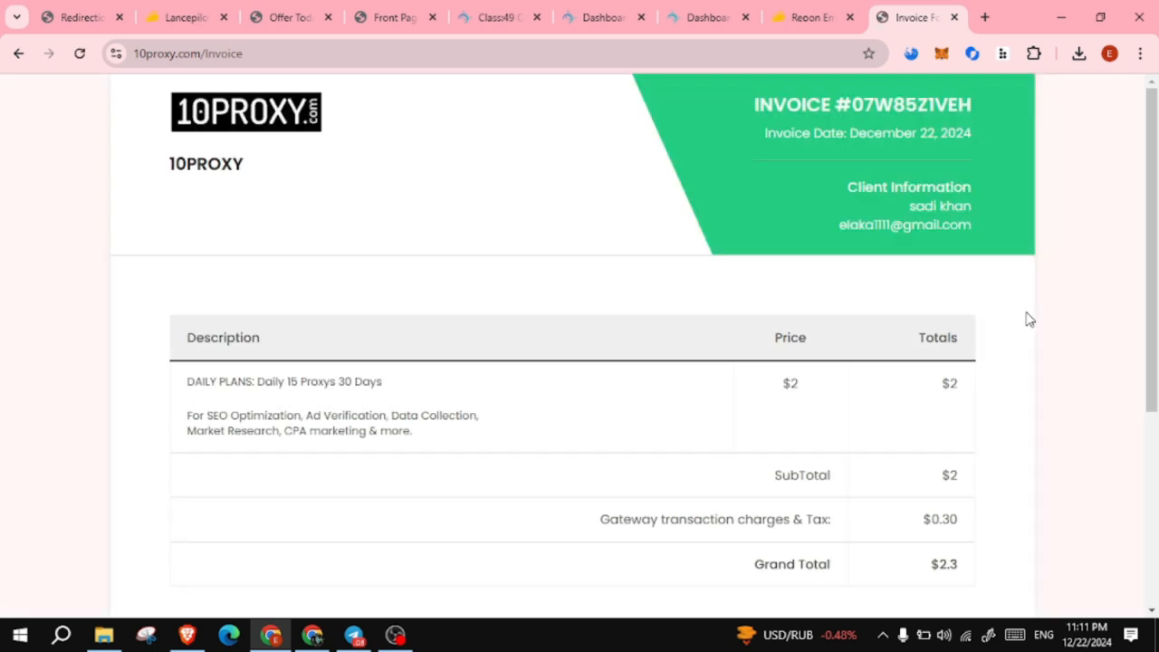
pyautogui.moveTo(1154, 236); pyautogui.dragTo(1157, 353)
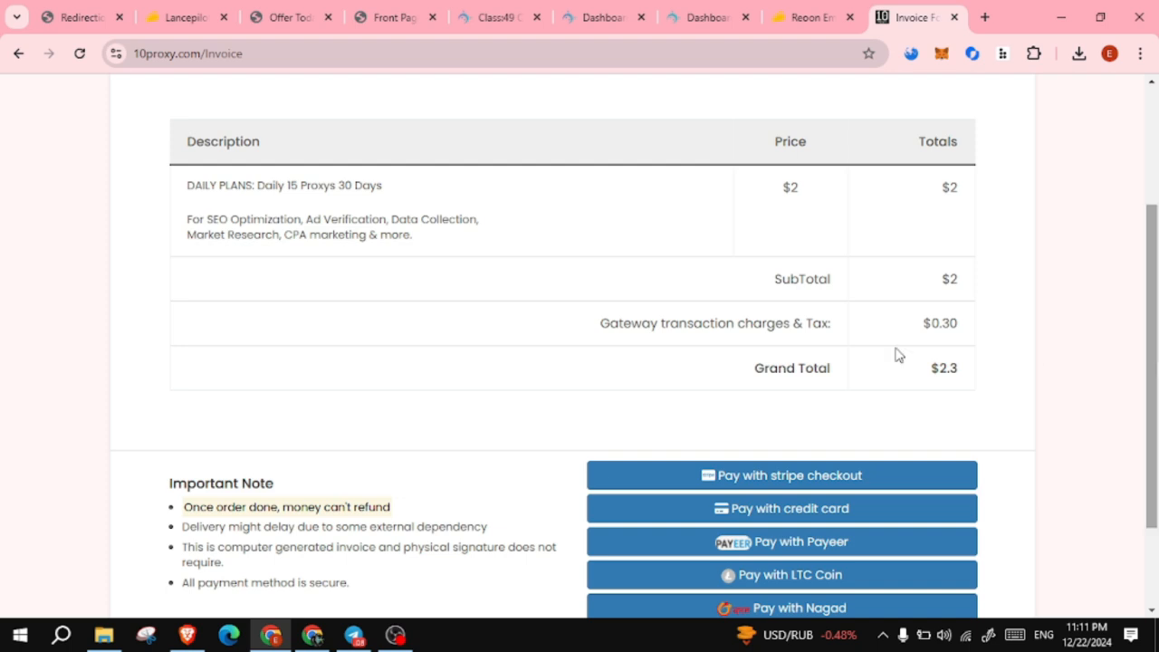
pyautogui.moveTo(596, 322); pyautogui.dragTo(985, 320)
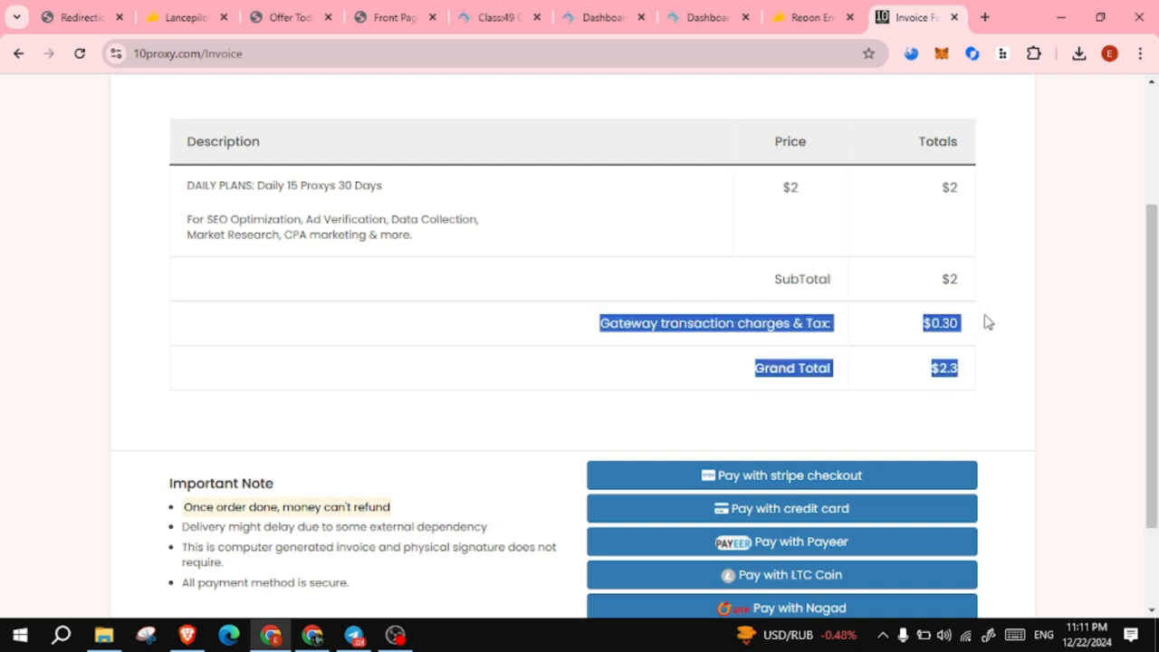
pyautogui.click(1077, 320)
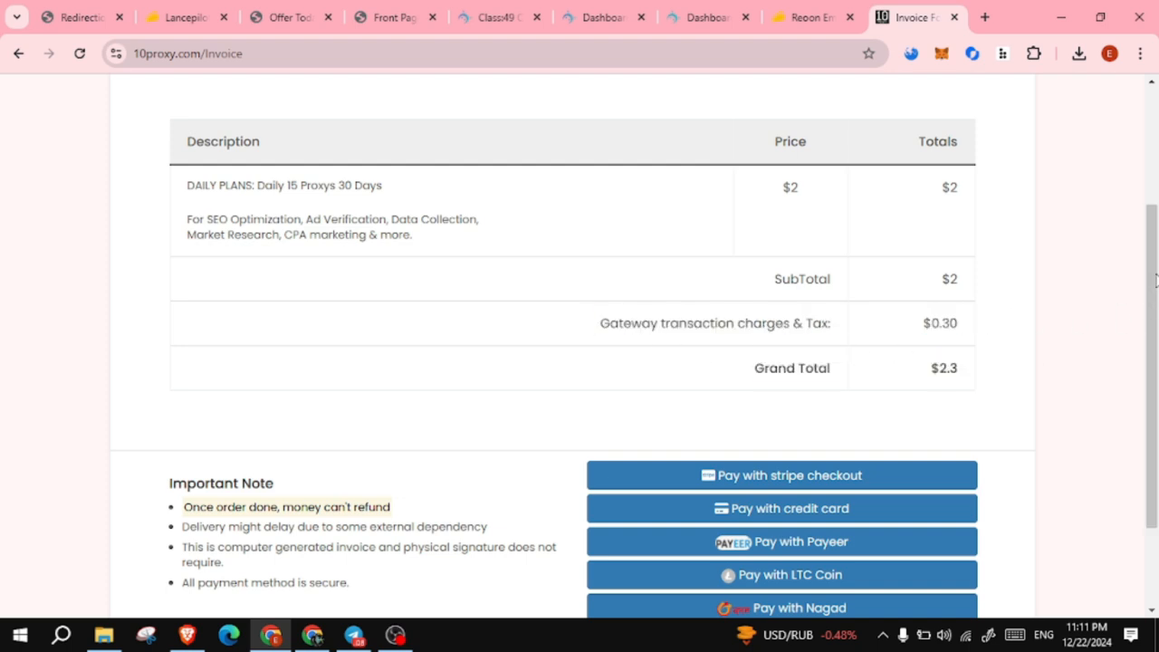
pyautogui.moveTo(1150, 272); pyautogui.dragTo(1154, 363)
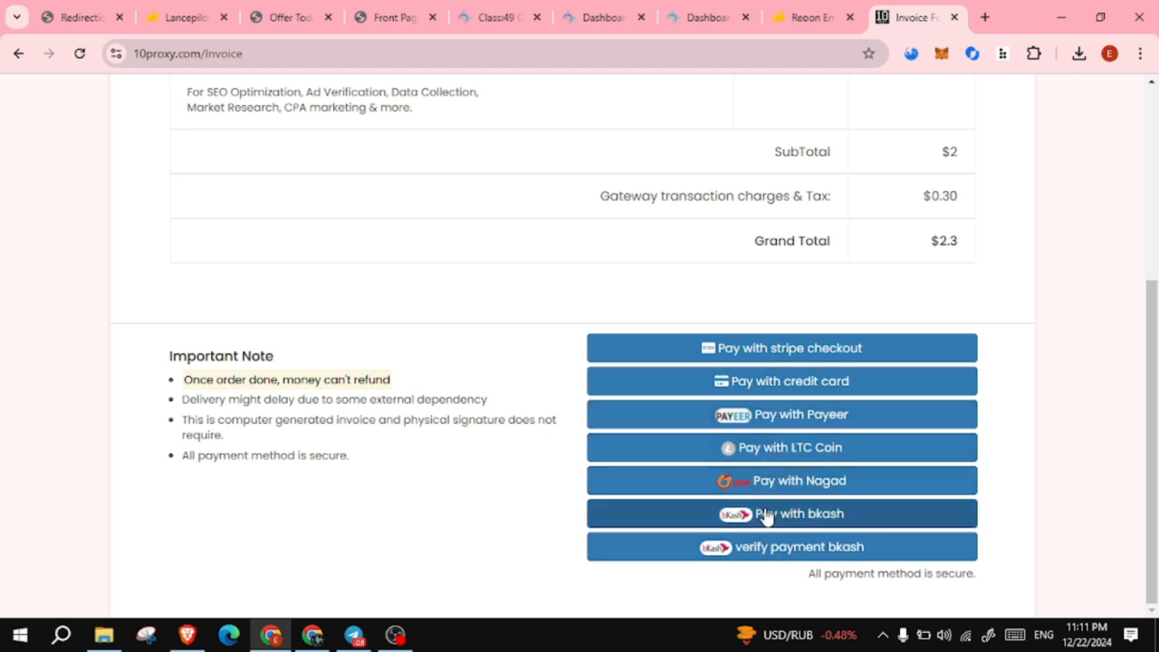
pyautogui.click(802, 515)
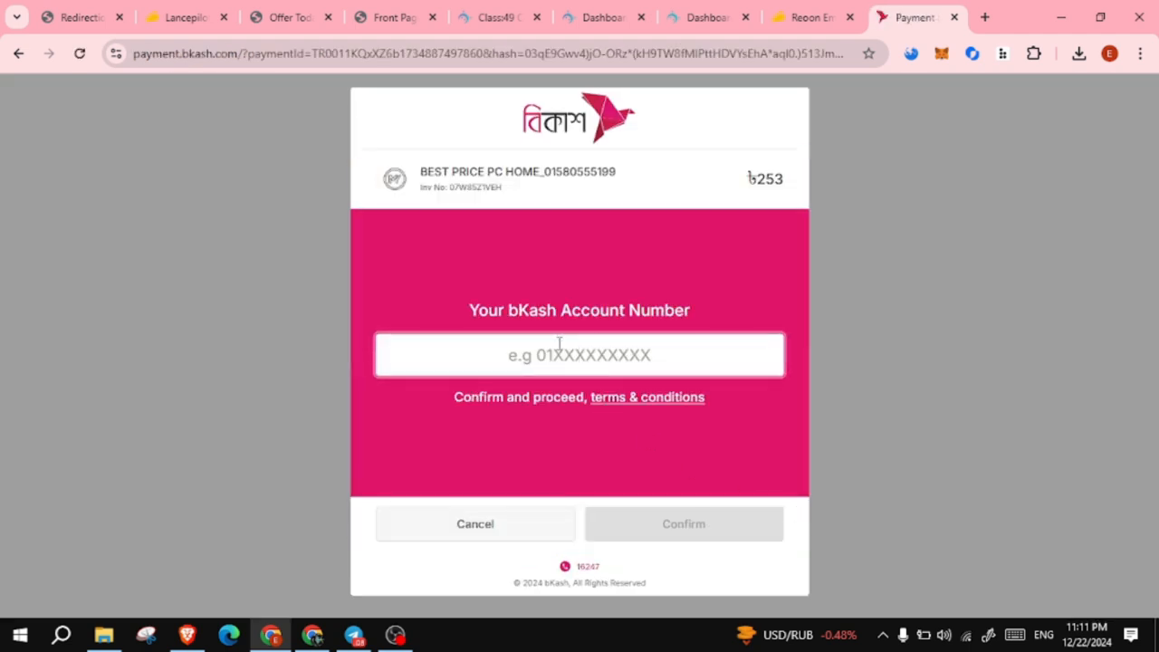
# - Pay the ৳253 bKash charge by entering the account number, SMS verification code and PIN
pyautogui.click(567, 353)
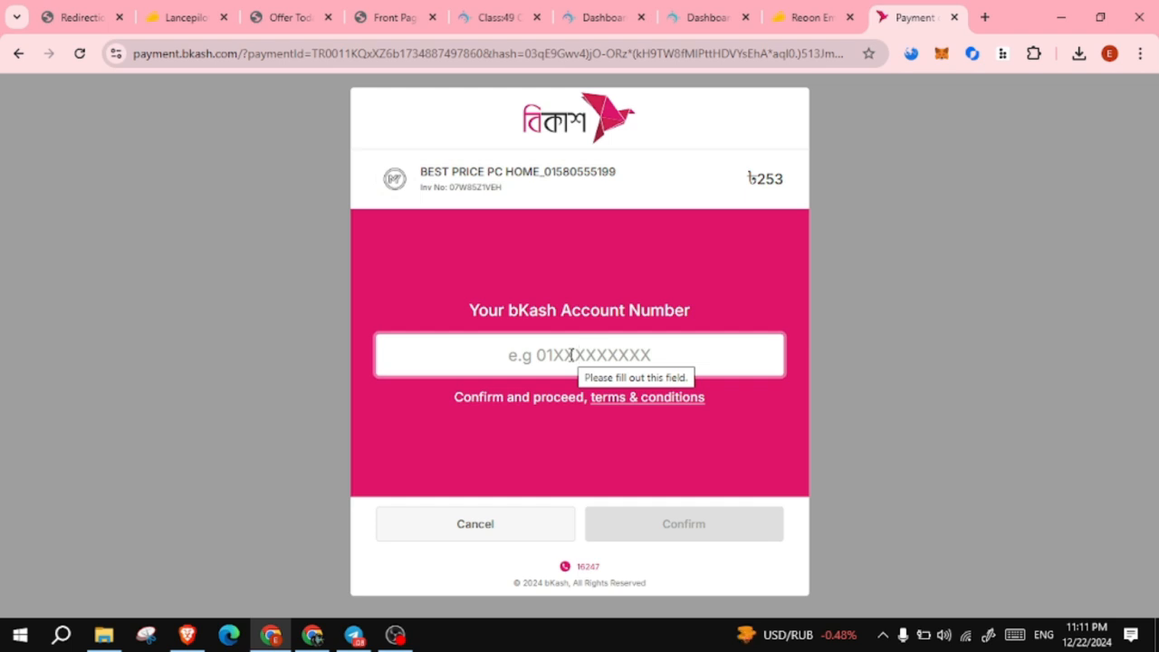
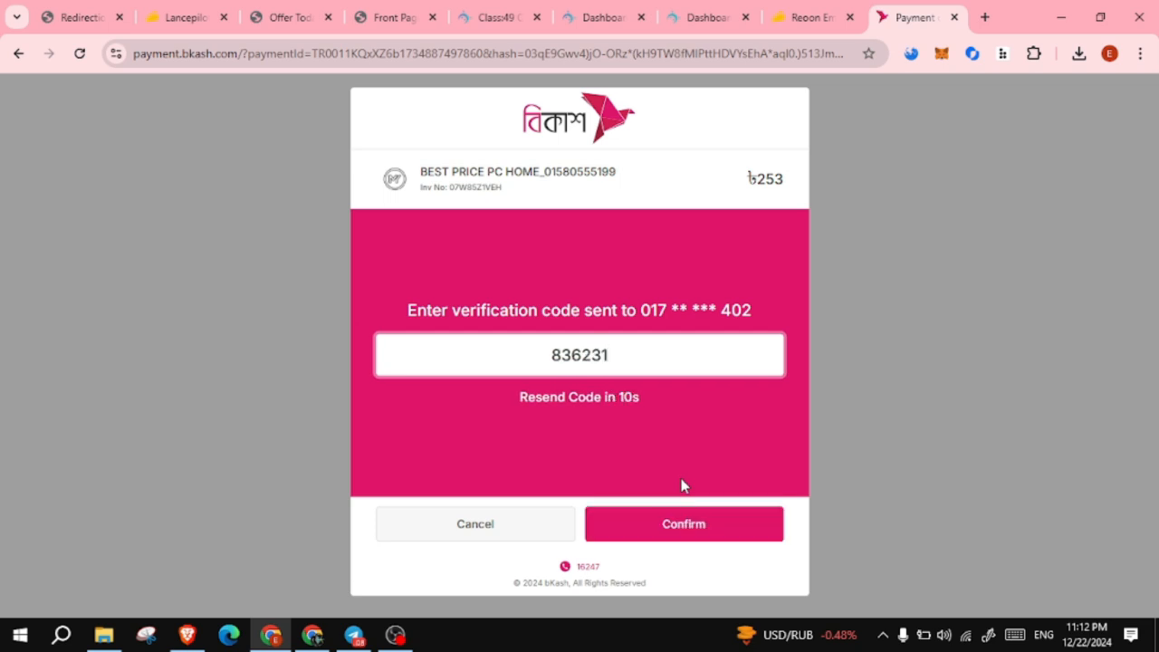
pyautogui.press('Return')
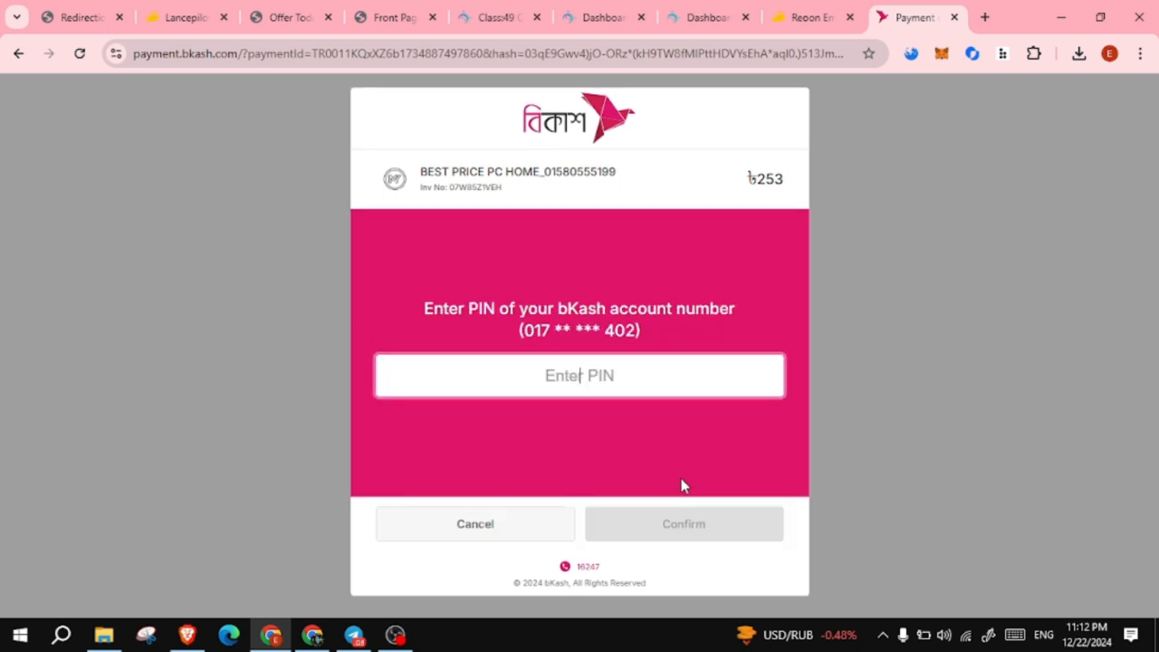
pyautogui.write('*****')
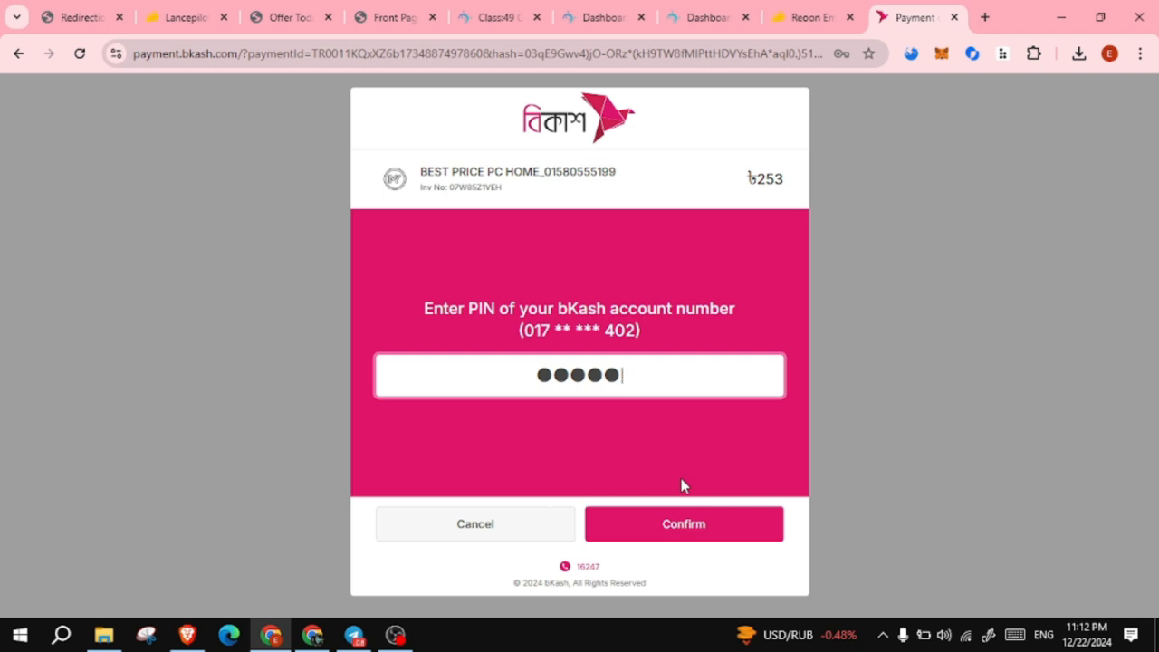
pyautogui.press('Return')
pyautogui.click(860, 91)
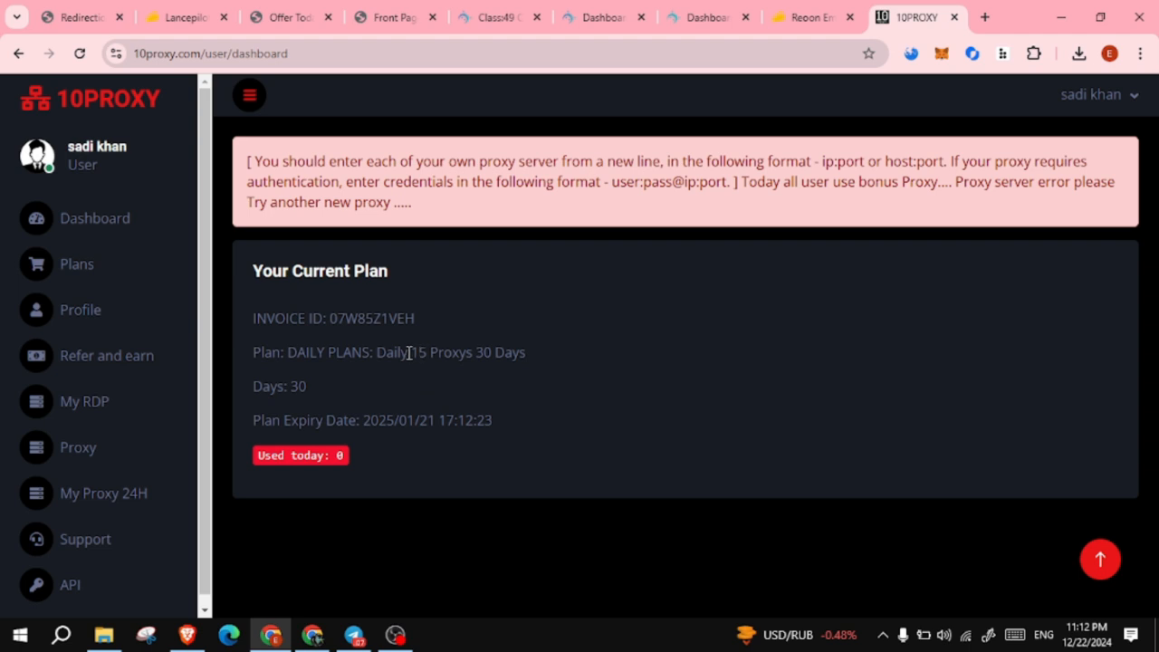
# - Open the Proxy page from the sidebar and scroll down to the Proxy List
pyautogui.moveTo(408, 353); pyautogui.dragTo(542, 354)
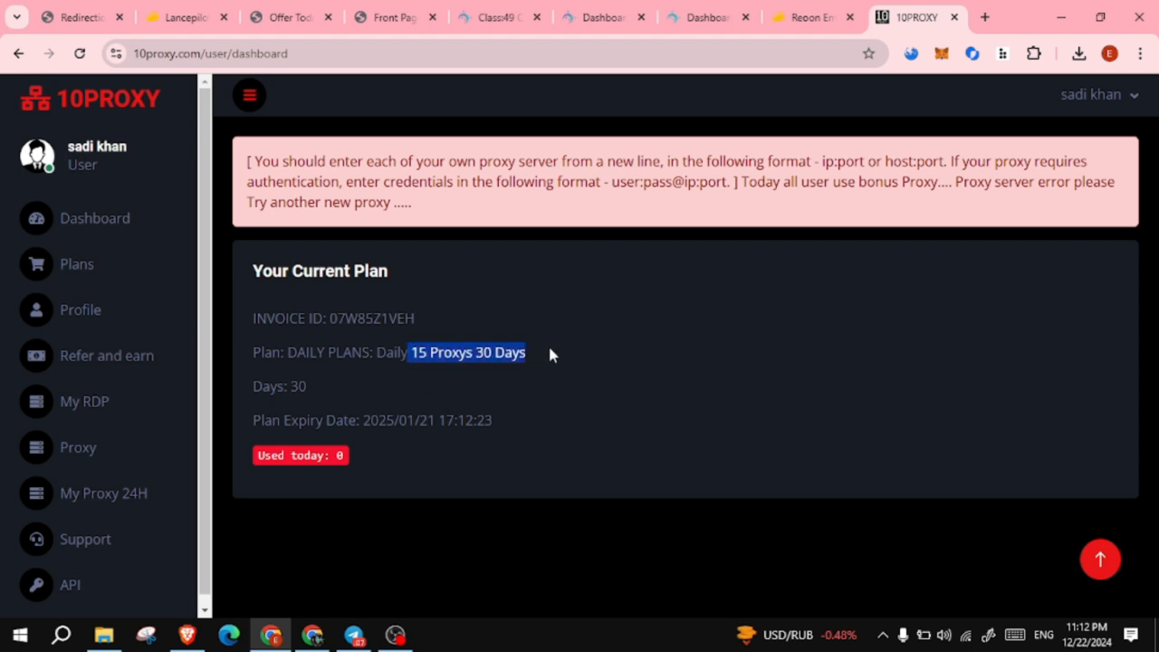
pyautogui.click(73, 231)
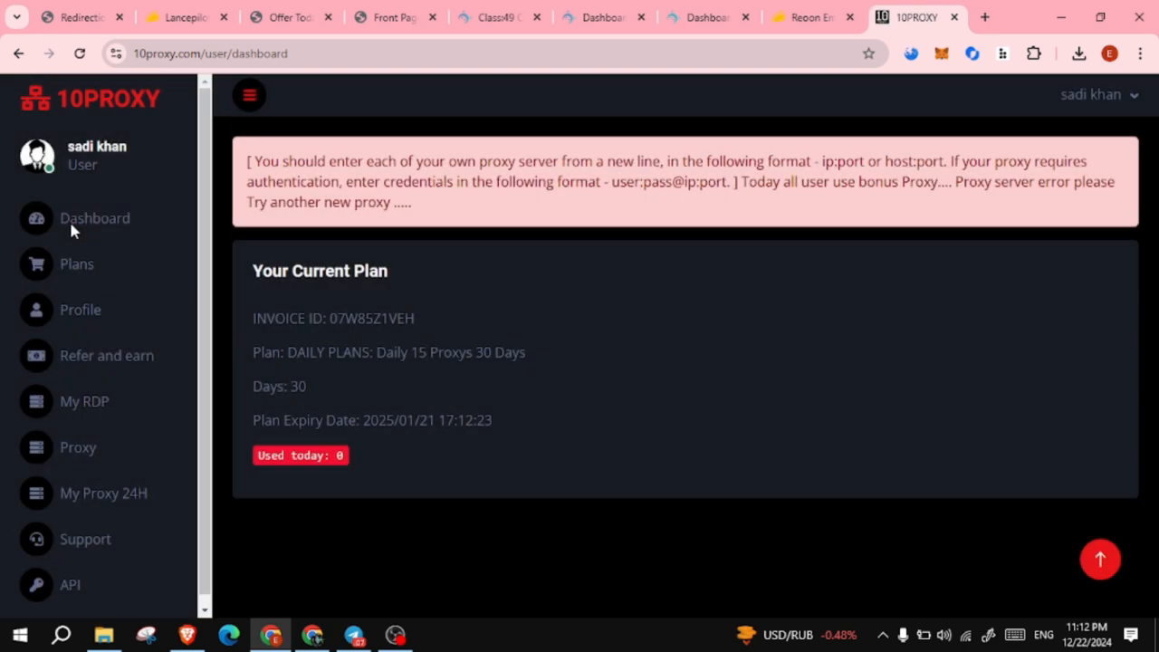
pyautogui.click(77, 264)
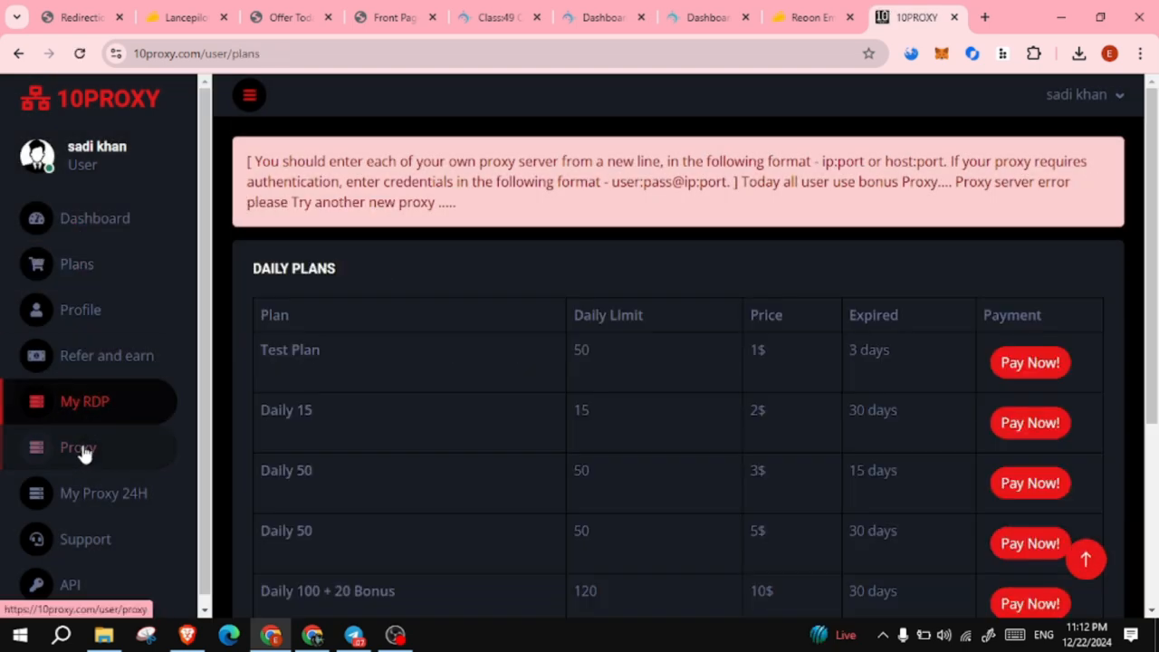
pyautogui.click(82, 444)
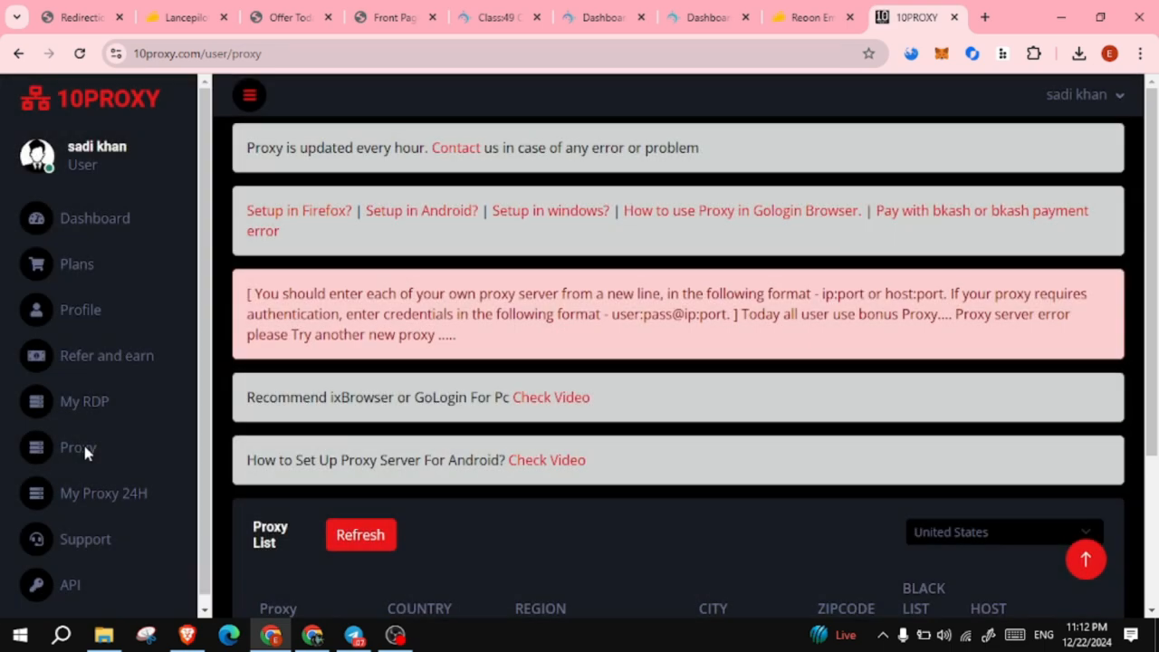
pyautogui.moveTo(1148, 125); pyautogui.dragTo(1156, 306)
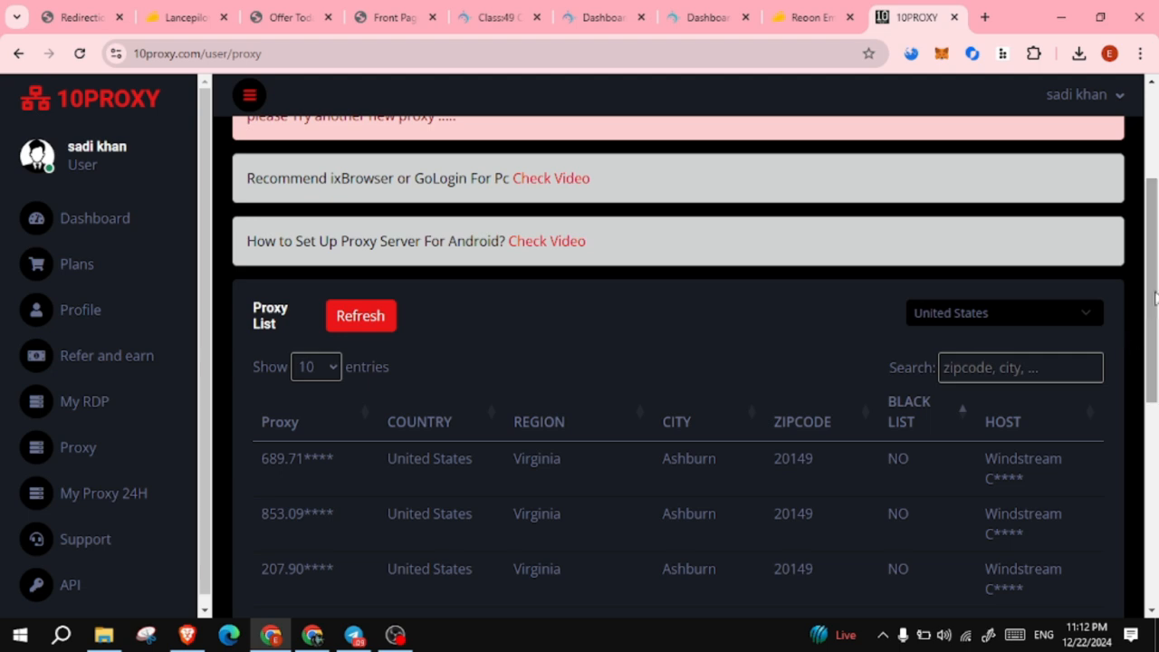
pyautogui.scroll(-1, 1154, 339)
pyautogui.moveTo(1155, 340)
pyautogui.mouseDown()
pyautogui.moveTo(1157, 423)
pyautogui.moveTo(1156, 346)
pyautogui.mouseUp()
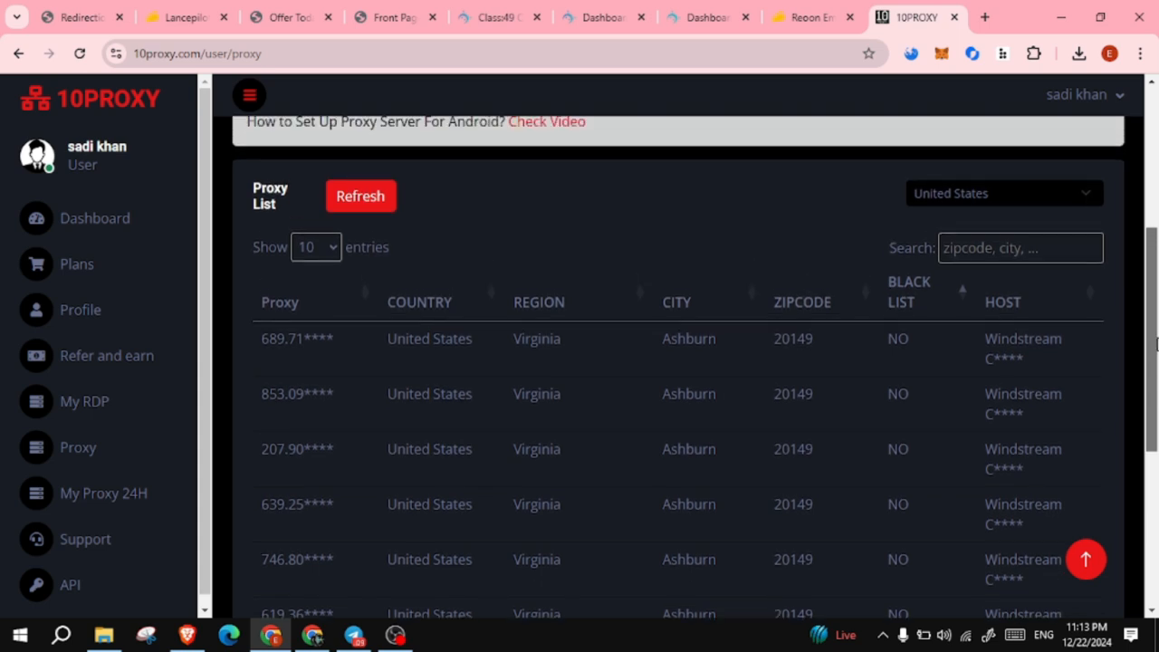
# - Filter the proxy list by country to United Kingdom
pyautogui.click(1083, 193)
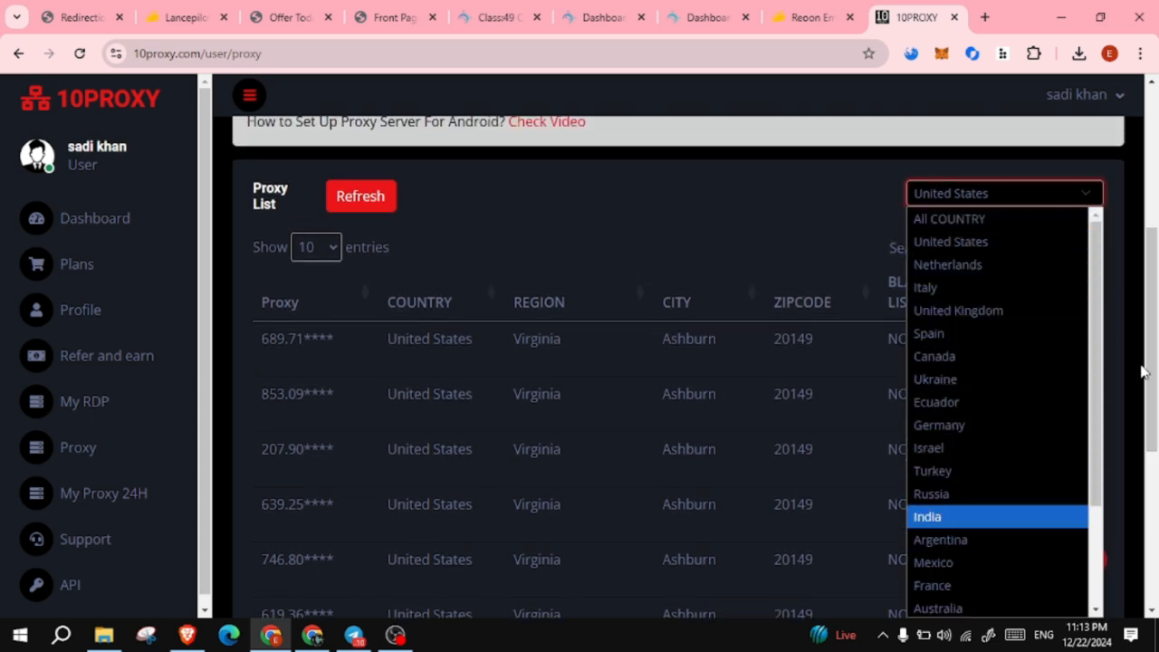
pyautogui.scroll(-2, 1103, 280)
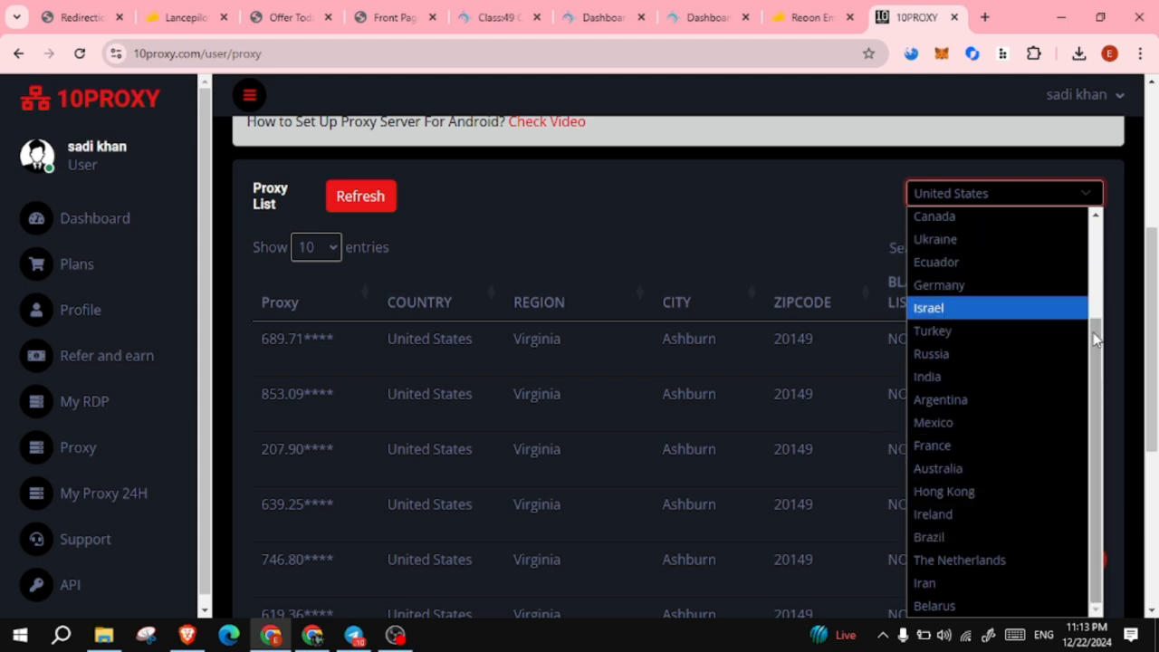
pyautogui.moveTo(1096, 338); pyautogui.dragTo(1096, 237)
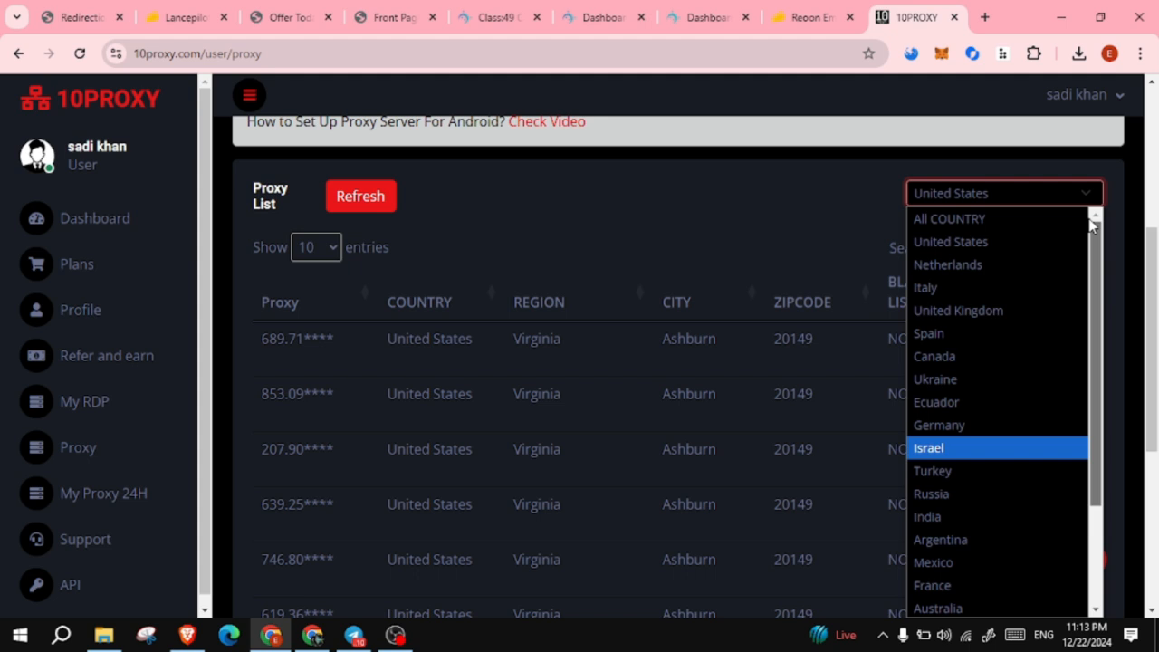
pyautogui.click(996, 311)
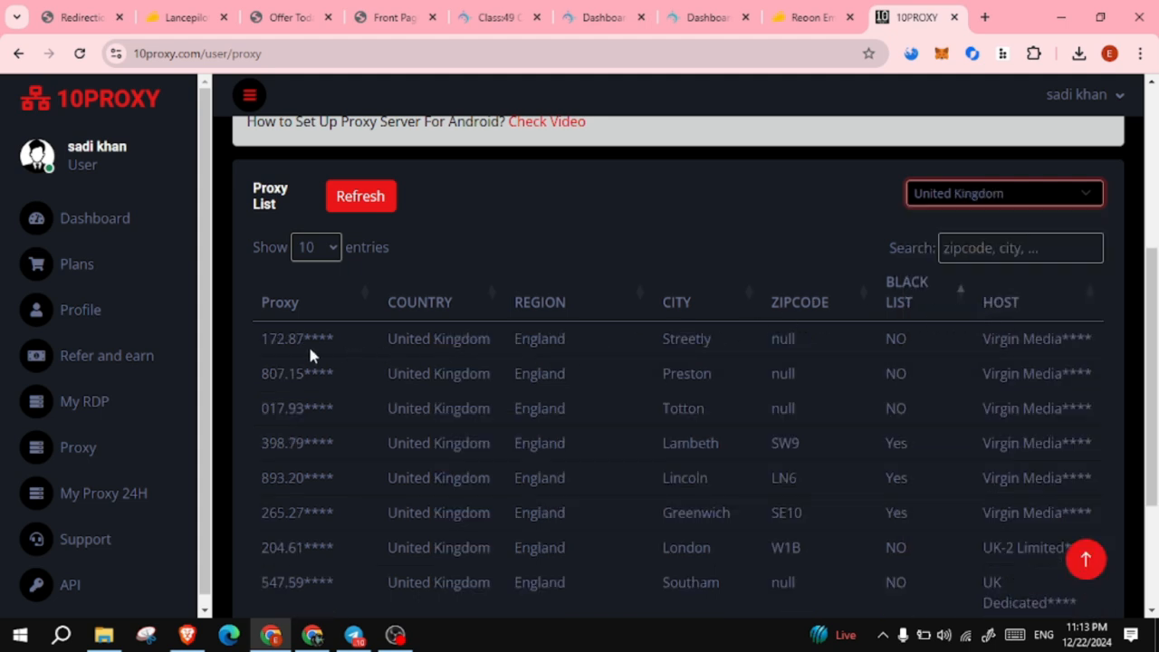
pyautogui.click(1090, 195)
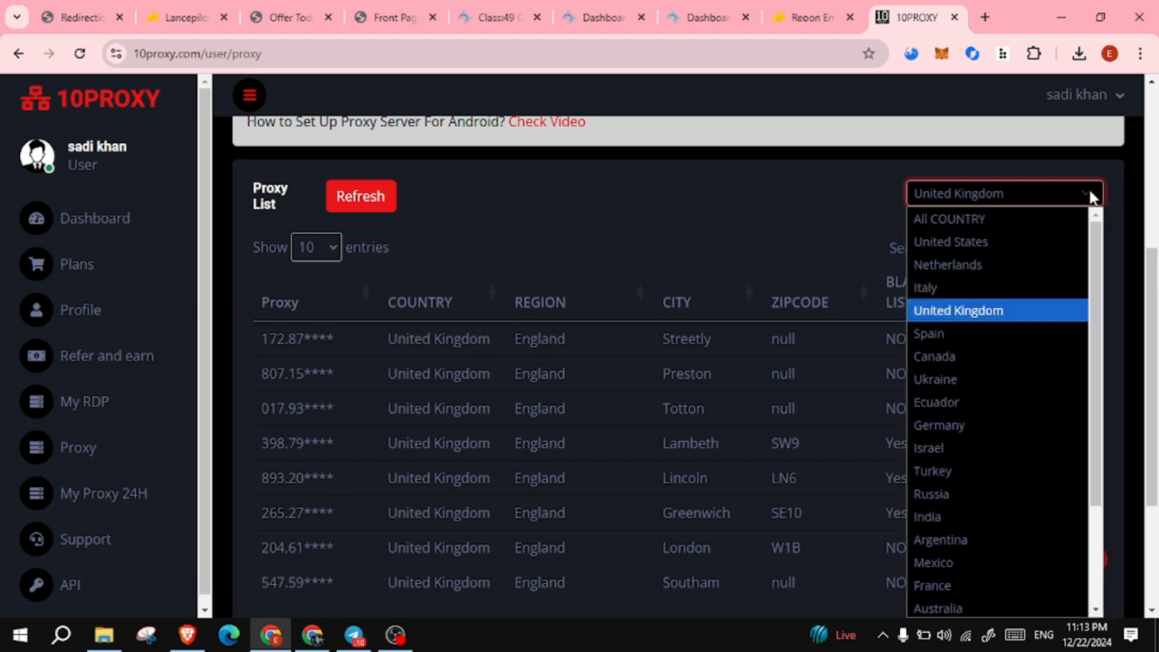
# - Switch the country filter to United States and sort the table by host
pyautogui.click(977, 244)
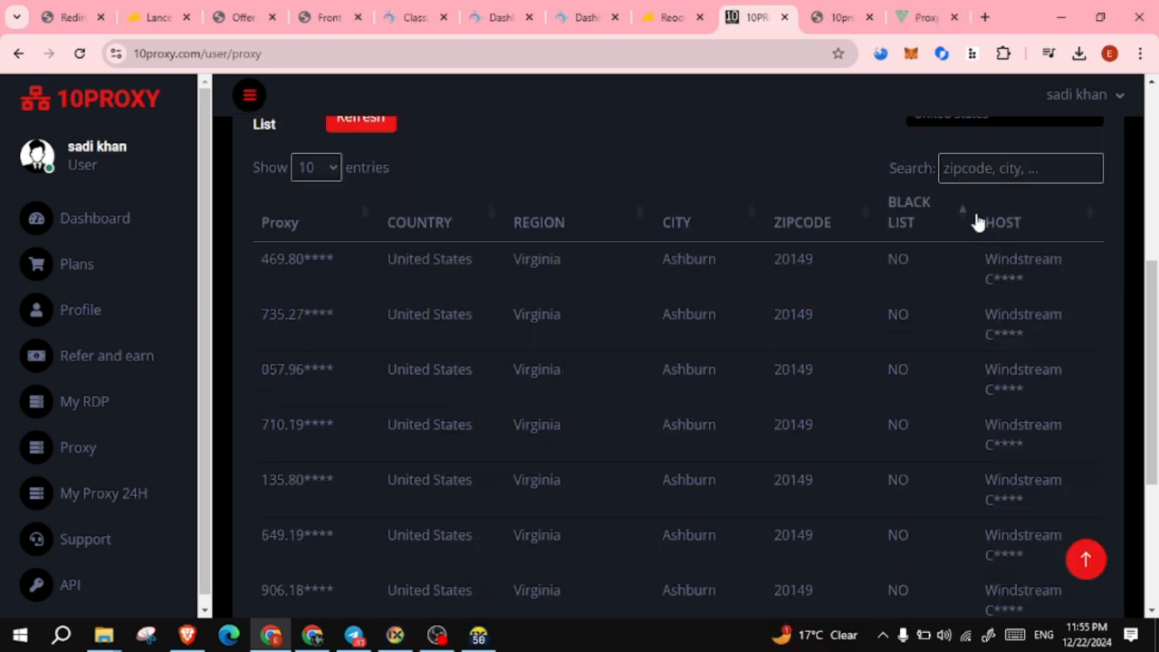
pyautogui.click(1093, 218)
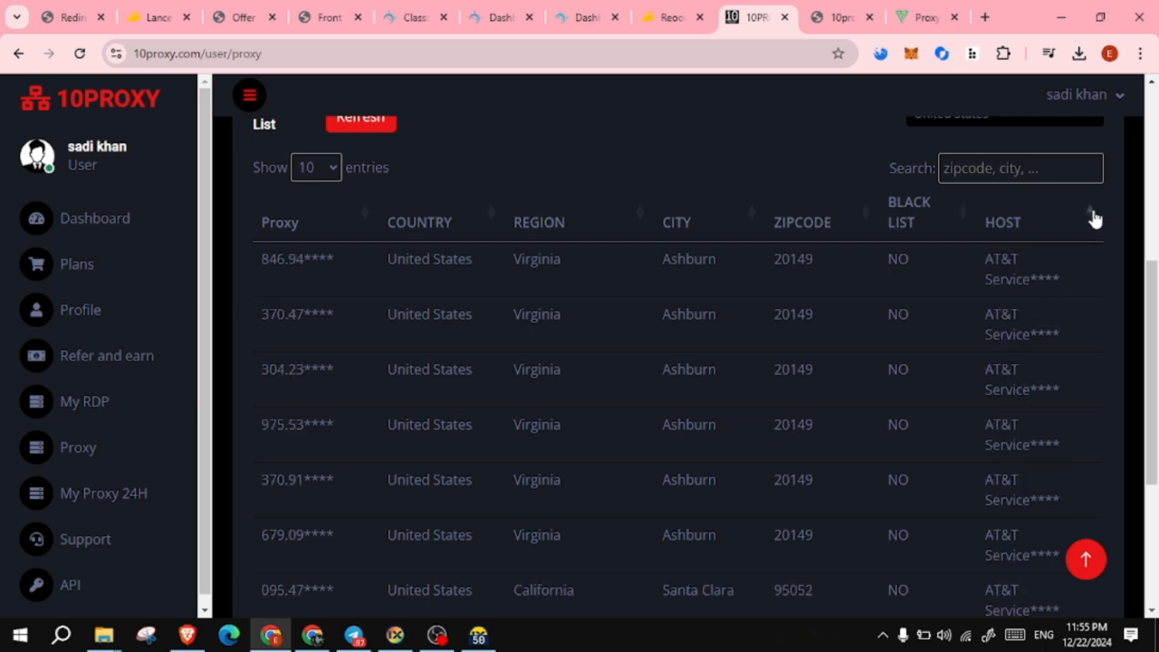
pyautogui.click(1093, 218)
pyautogui.click(1093, 219)
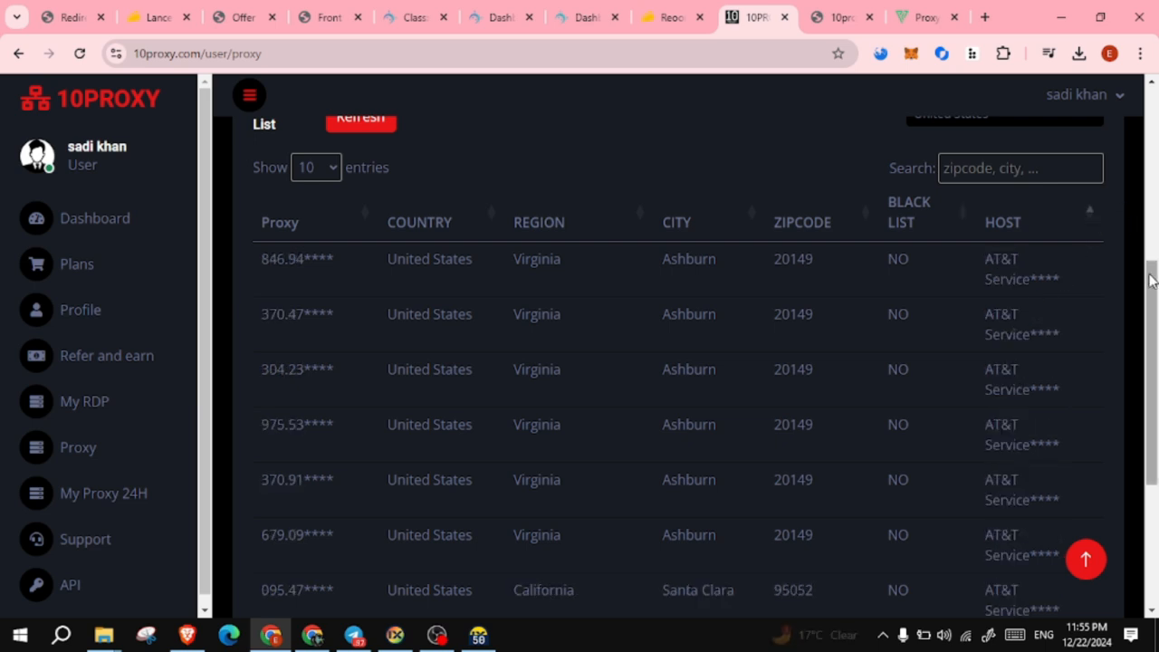
pyautogui.moveTo(1154, 303); pyautogui.dragTo(1154, 422)
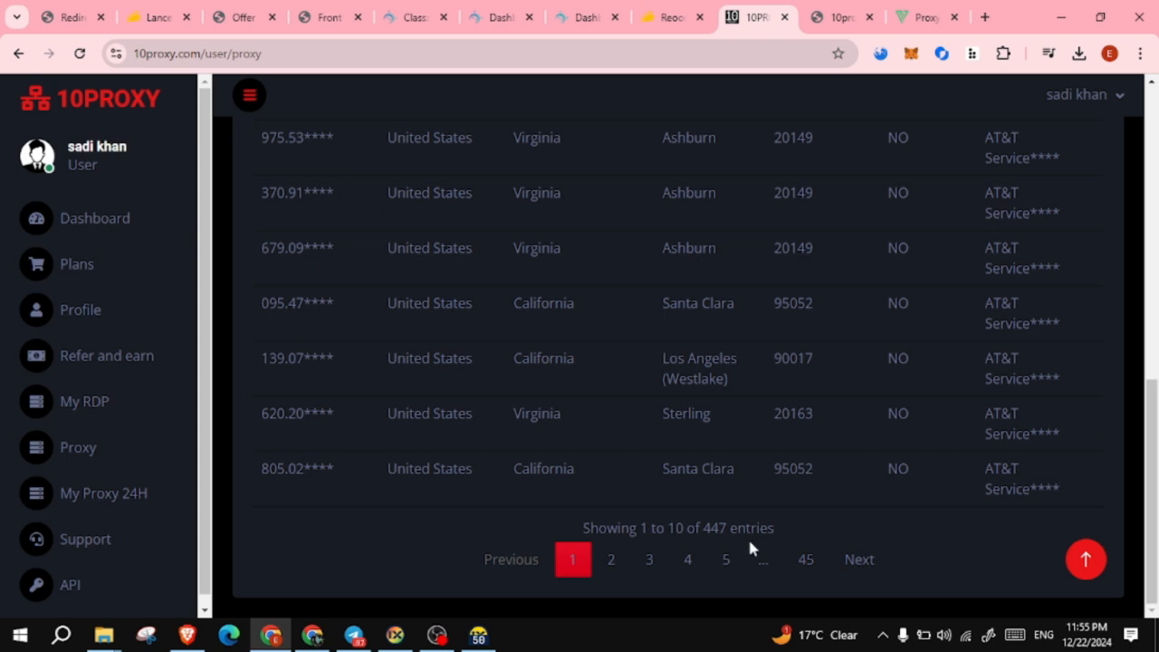
# - Page through the United States proxy list up to page 10, then scroll back up
pyautogui.click(725, 560)
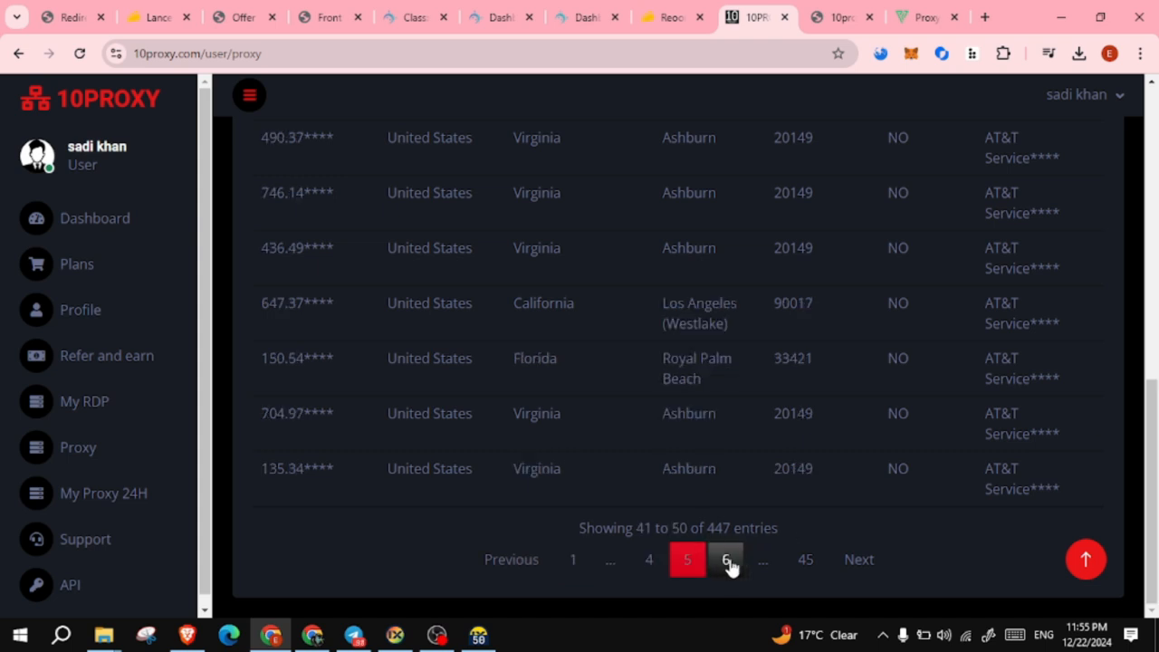
pyautogui.click(728, 560)
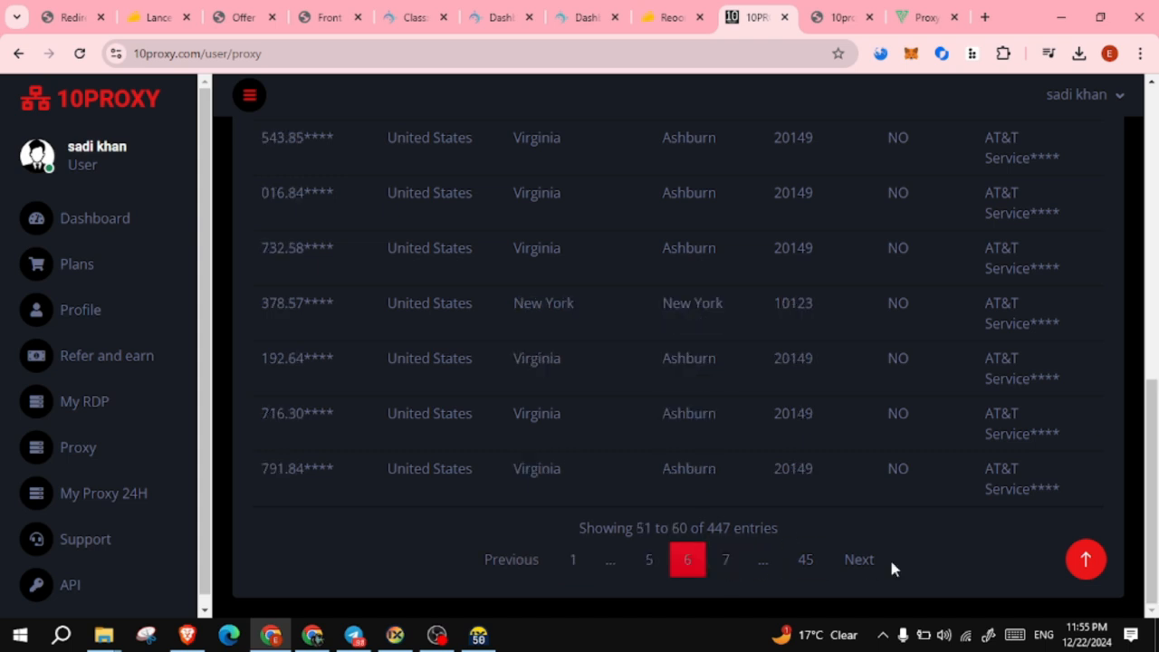
pyautogui.click(858, 561)
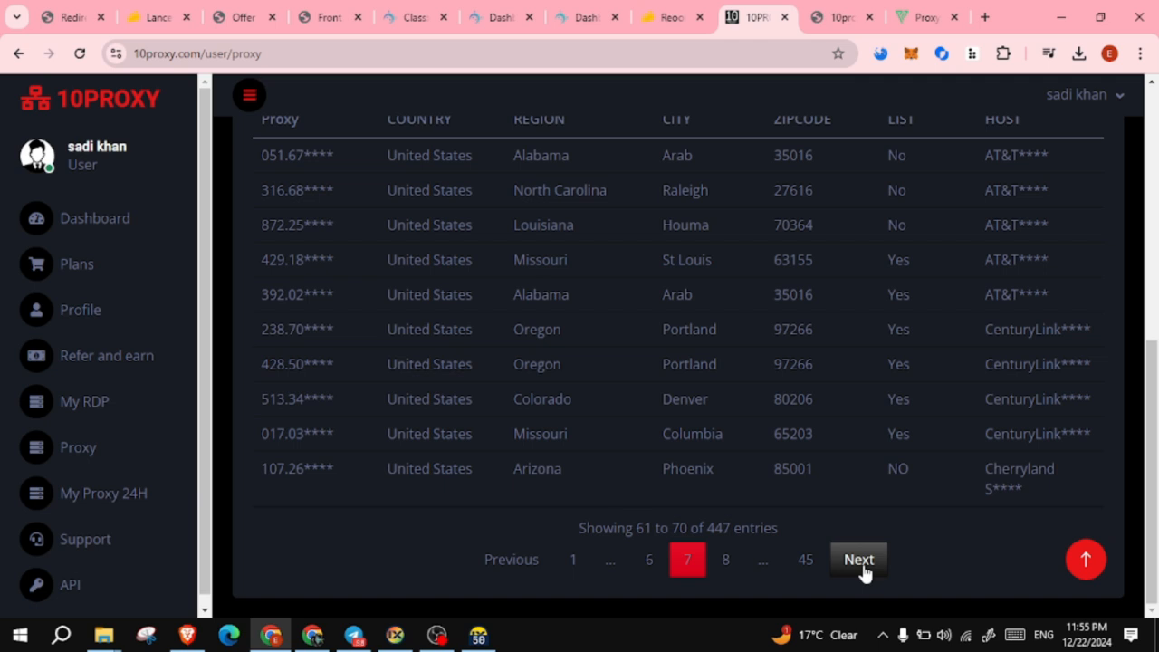
pyautogui.click(862, 561)
pyautogui.scroll(-1, 1152, 367)
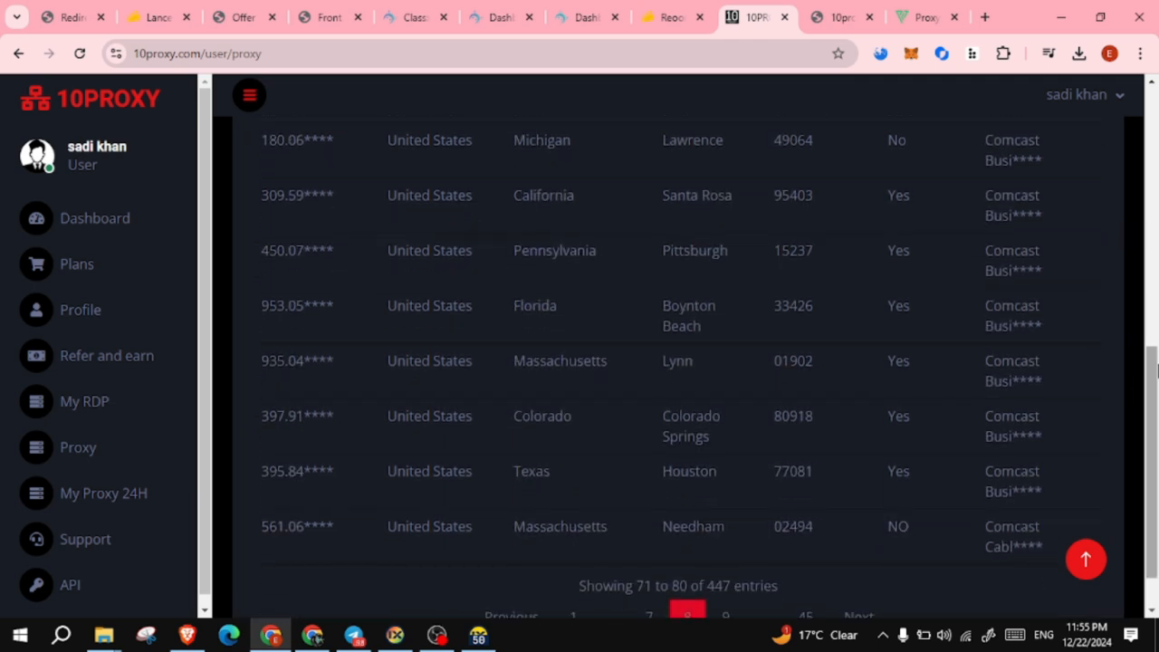
pyautogui.scroll(-1, 1156, 364)
pyautogui.click(857, 559)
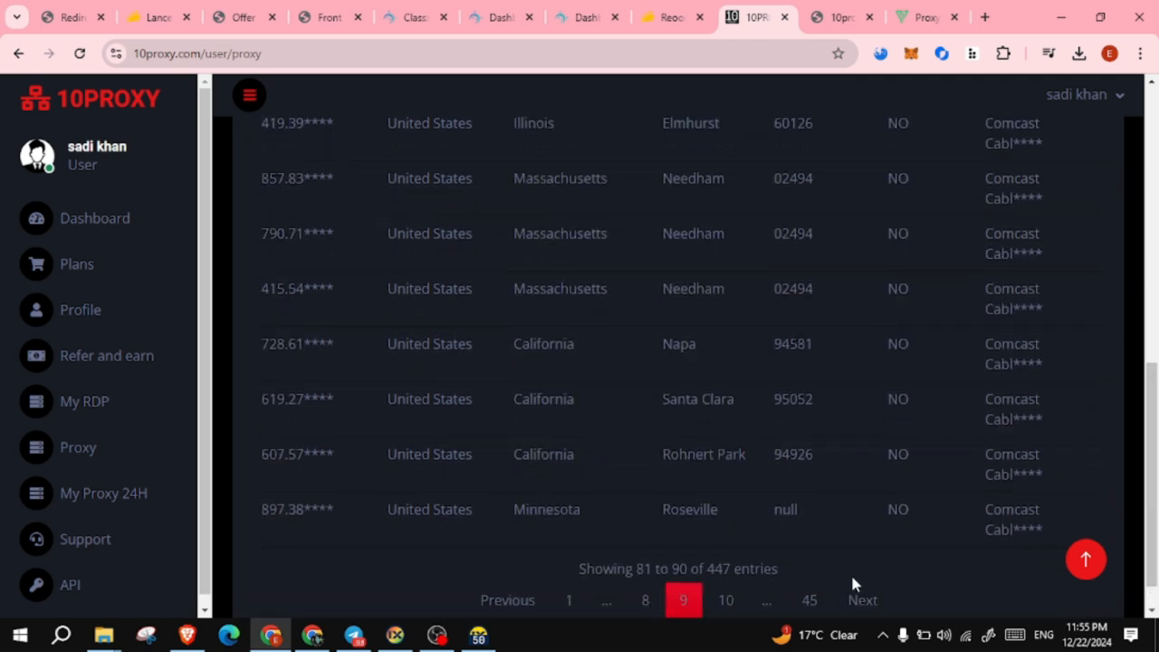
pyautogui.click(862, 599)
pyautogui.scroll(2, 1153, 364)
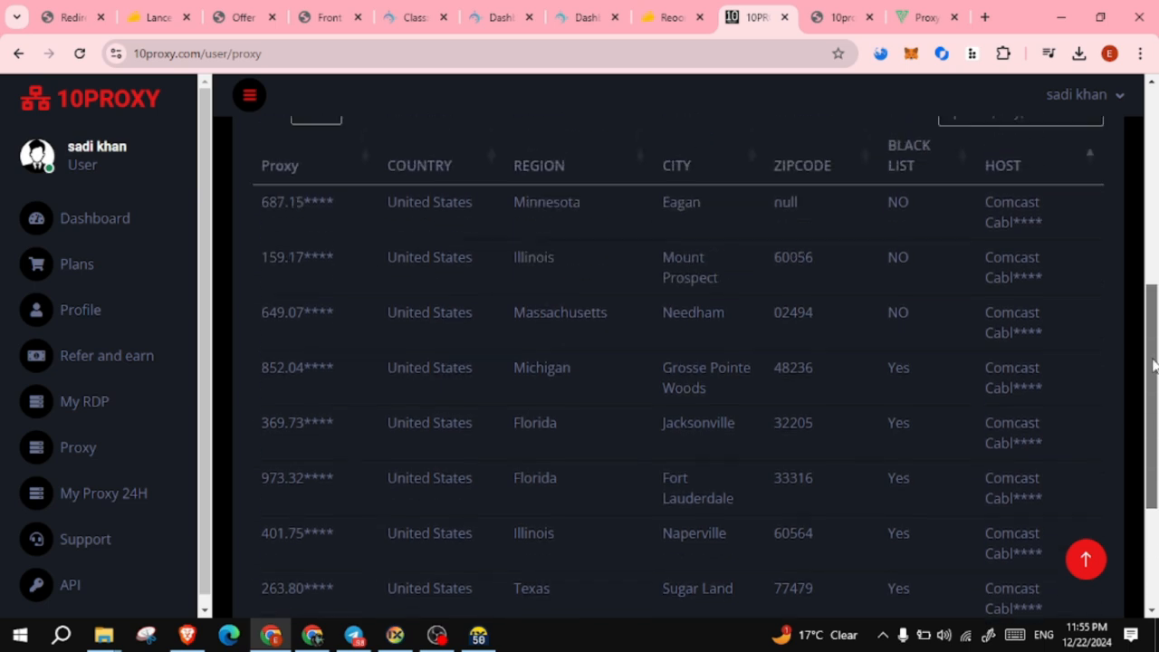
pyautogui.scroll(2, 1153, 365)
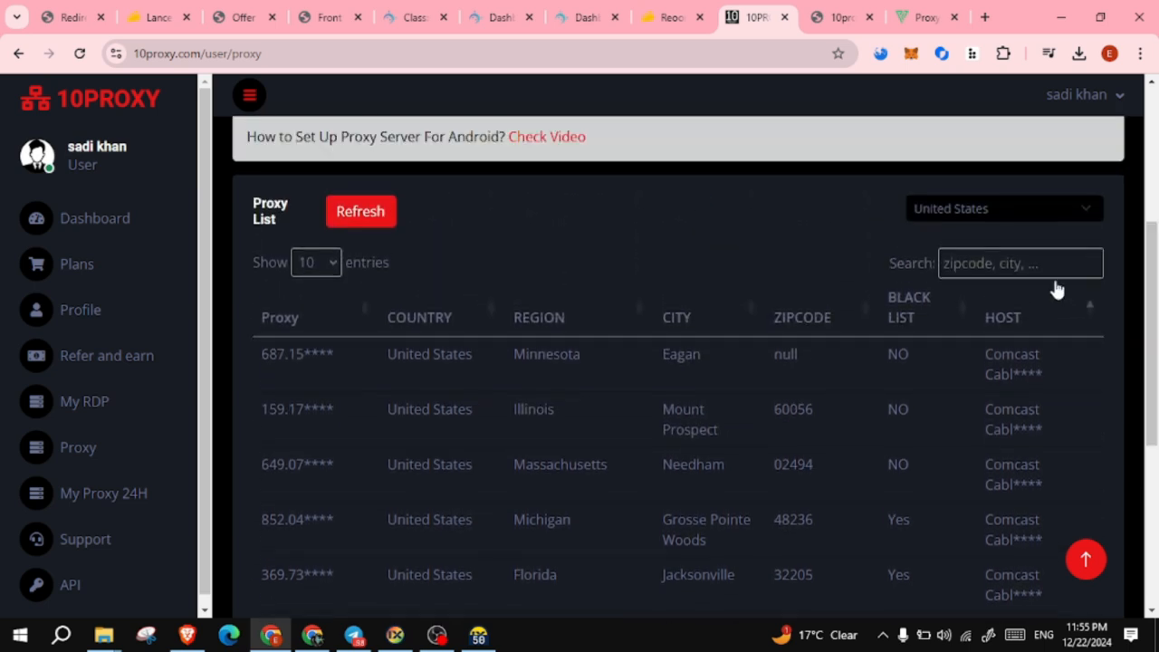
# - Search the proxy list for 'arizon', then clear the search to show all proxies
pyautogui.click(1020, 264)
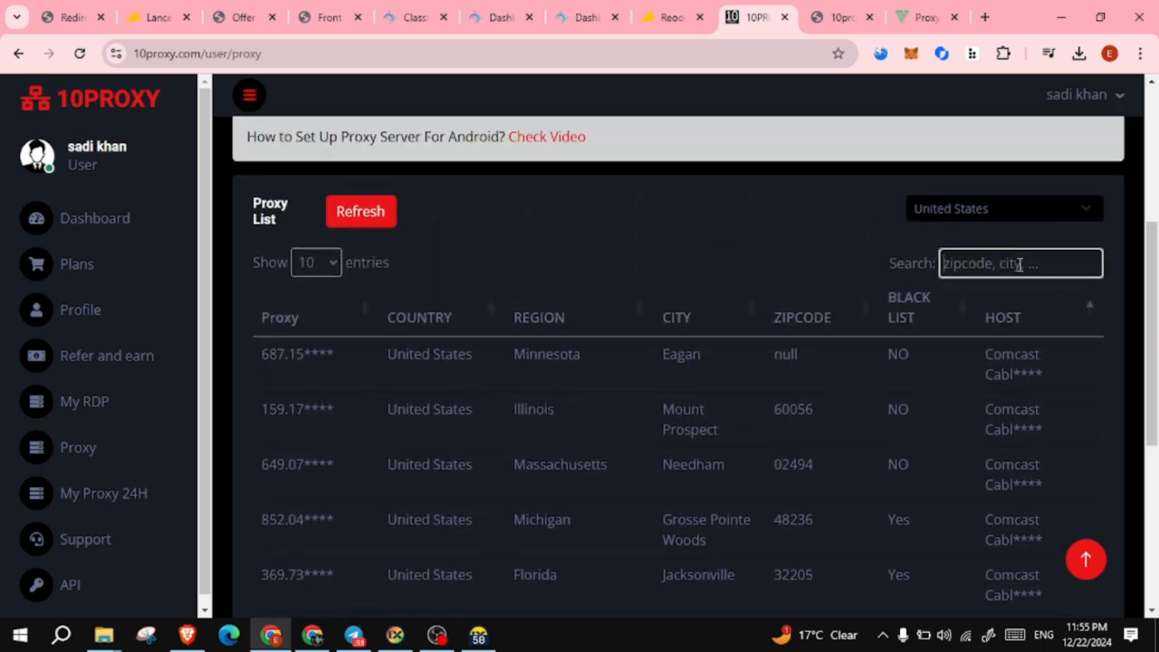
pyautogui.write('ar')
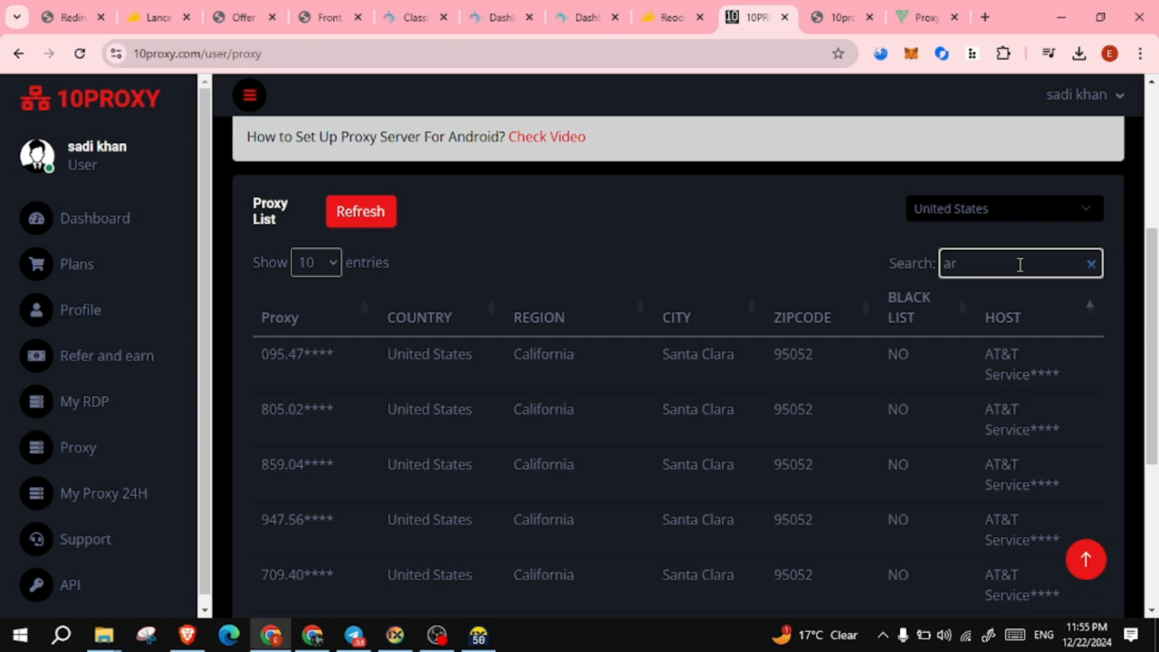
pyautogui.write('i')
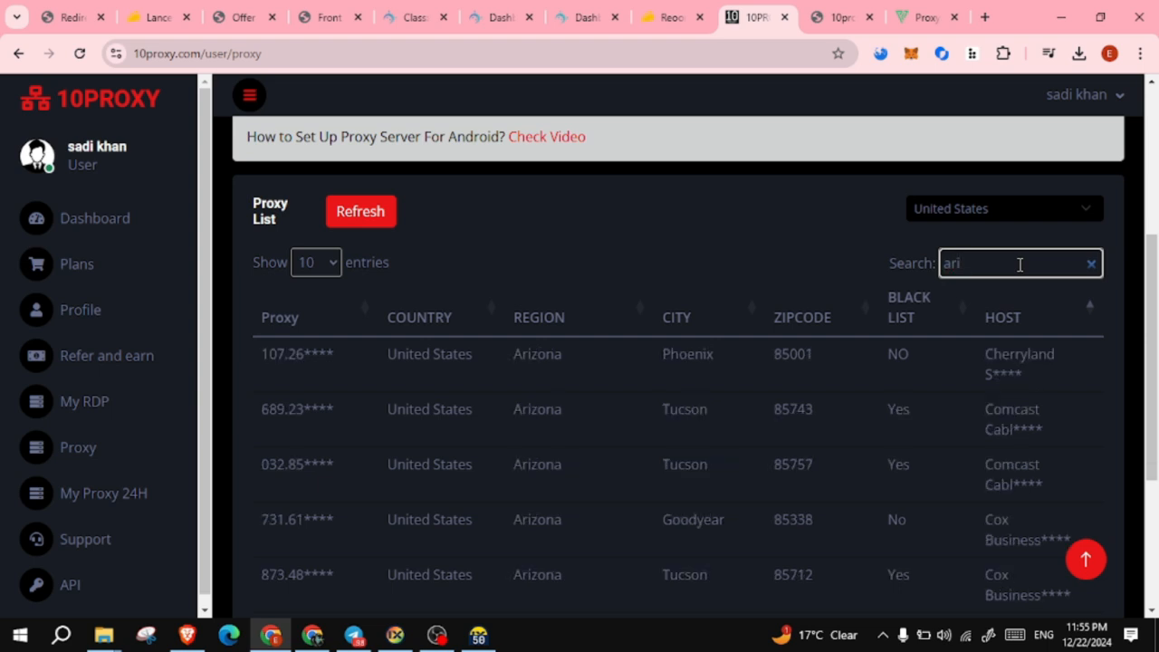
pyautogui.write('zon')
pyautogui.press('BackSpace')
pyautogui.press('BackSpace')
pyautogui.press('BackSpace')
pyautogui.press('BackSpace')
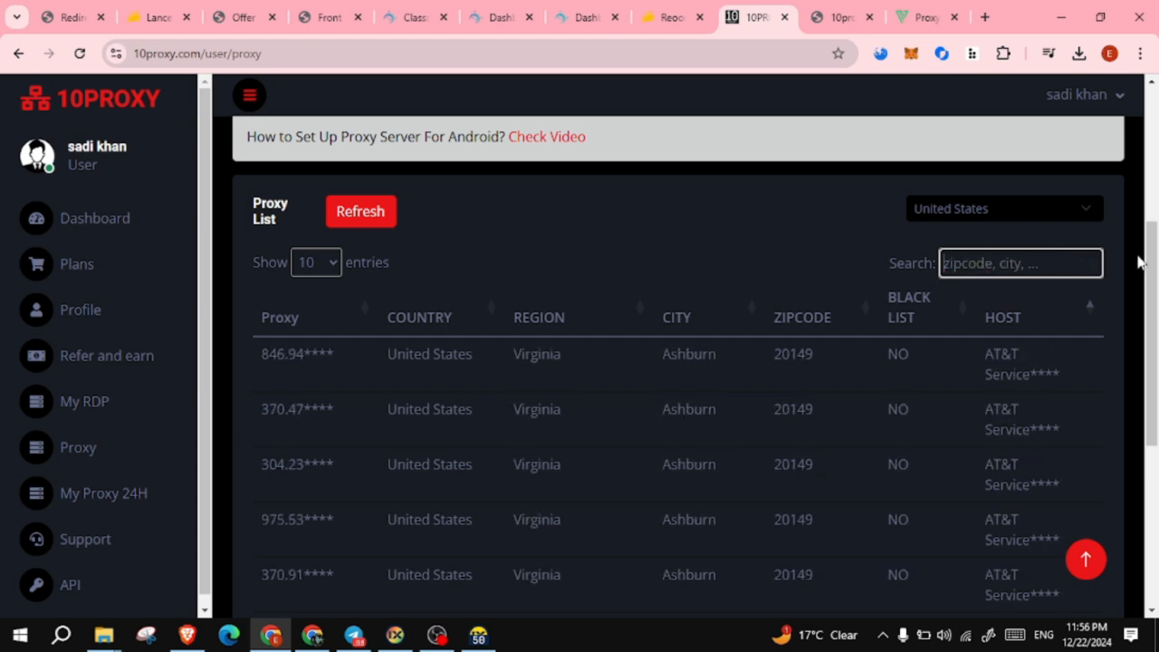
# - Page through the 10PROXY list from page 45 back to page 38, checking the Sacramento Sprint row
pyautogui.scroll(-5, 1150, 257)
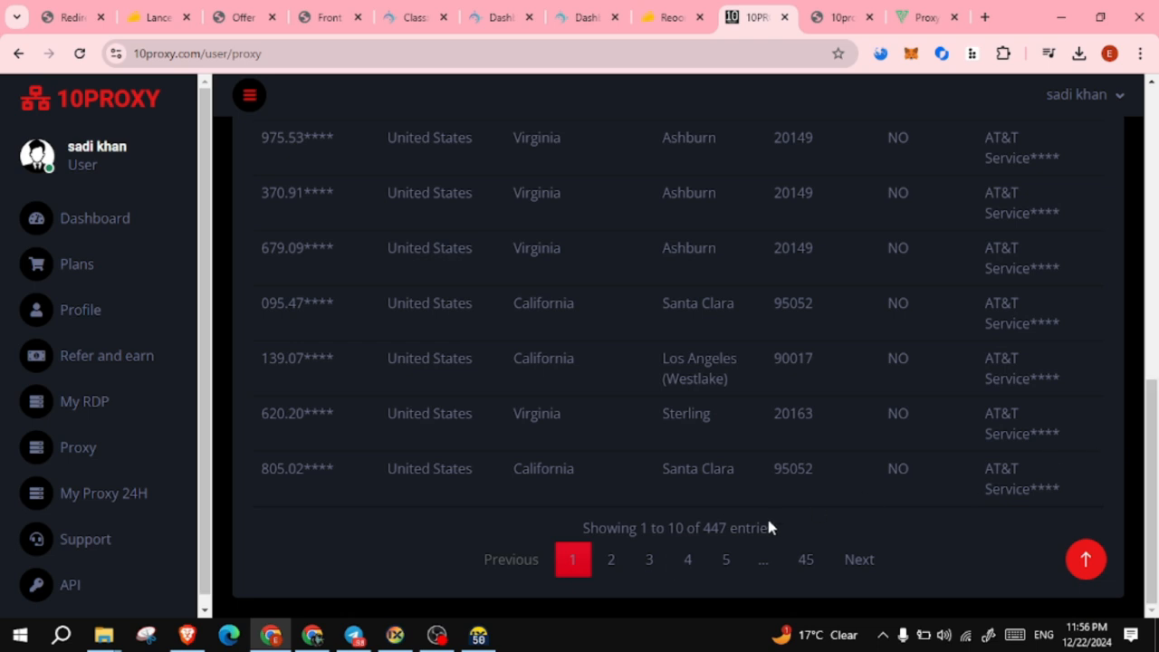
pyautogui.click(801, 562)
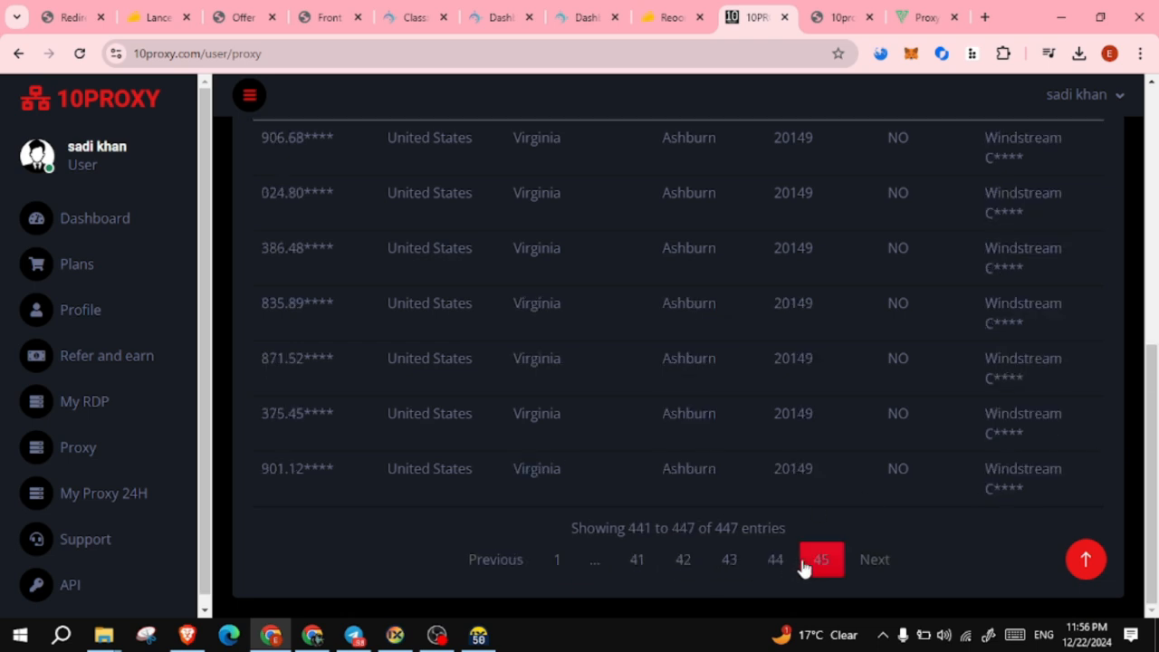
pyautogui.click(634, 562)
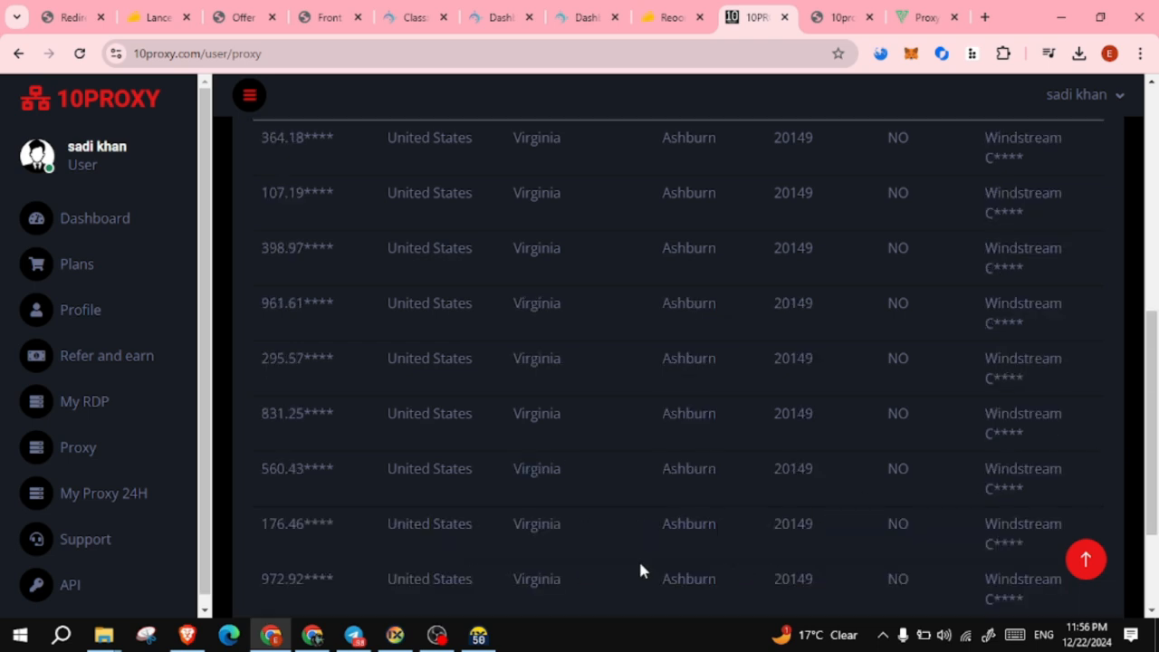
pyautogui.scroll(-2, 638, 570)
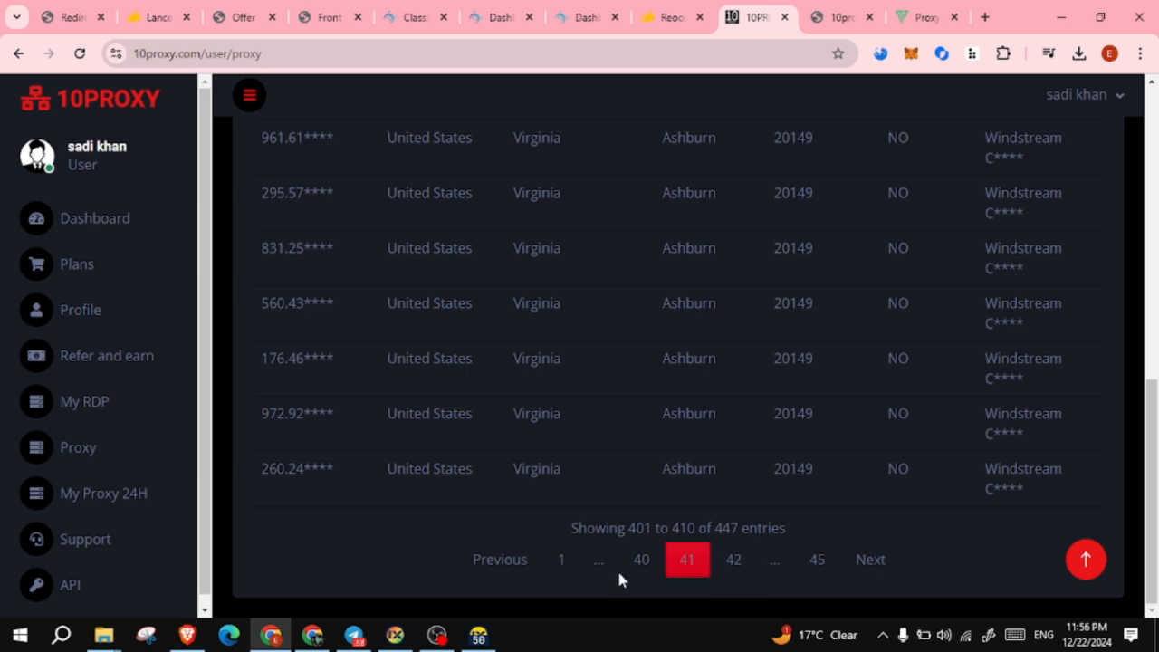
pyautogui.click(636, 567)
pyautogui.click(491, 569)
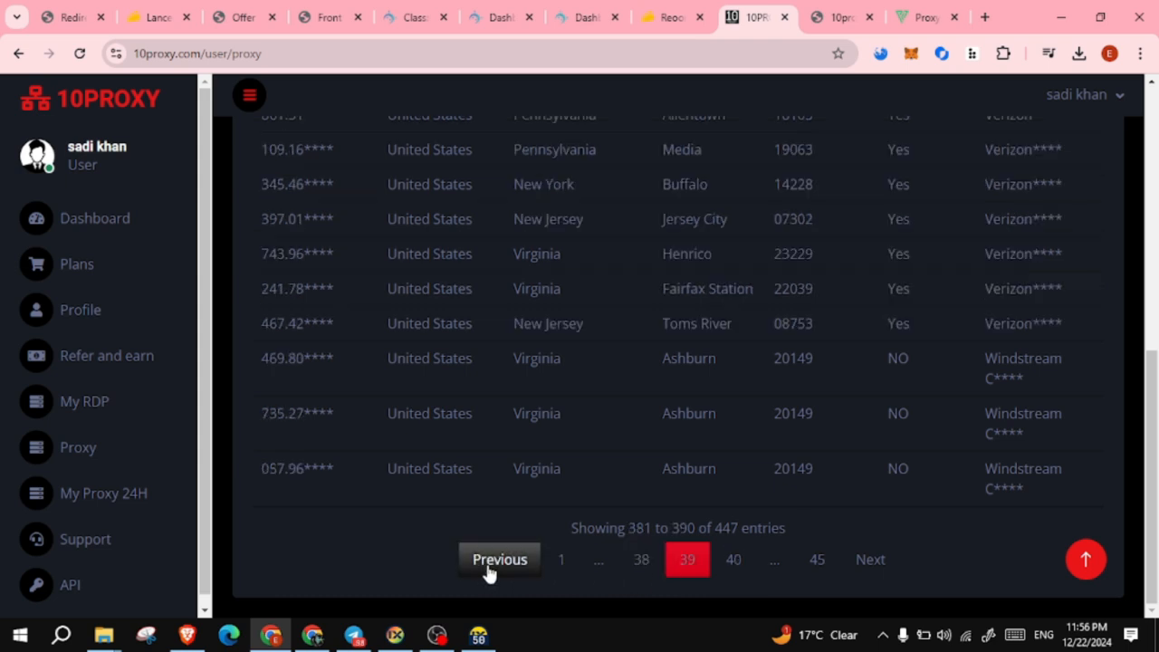
pyautogui.click(489, 569)
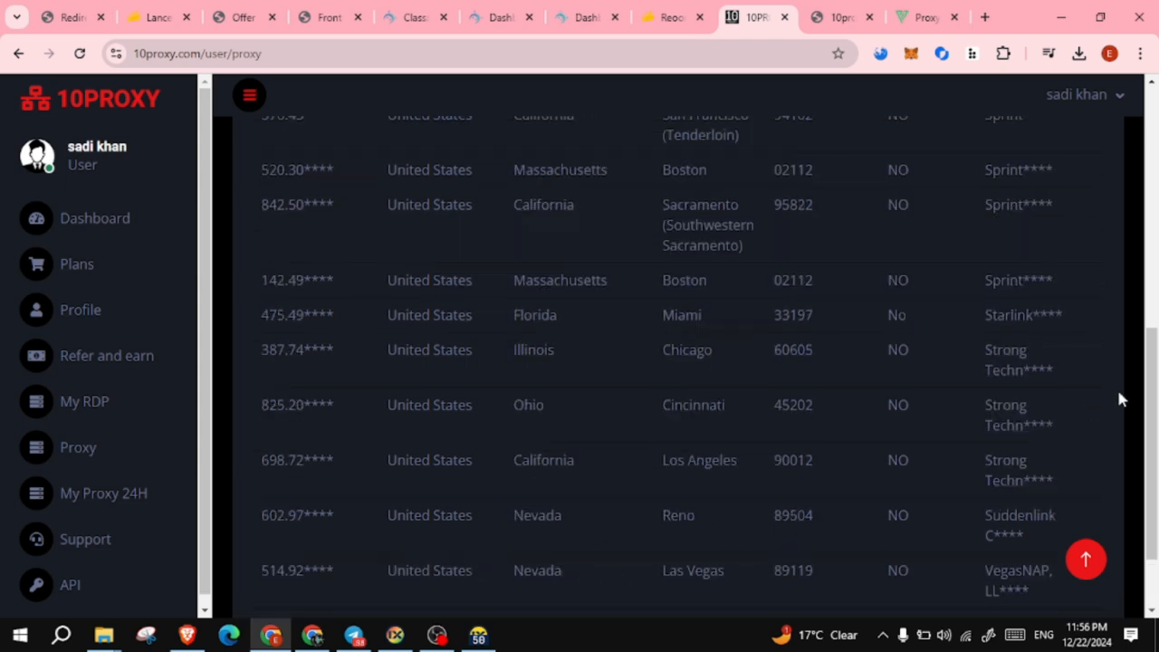
pyautogui.scroll(-1, 1041, 435)
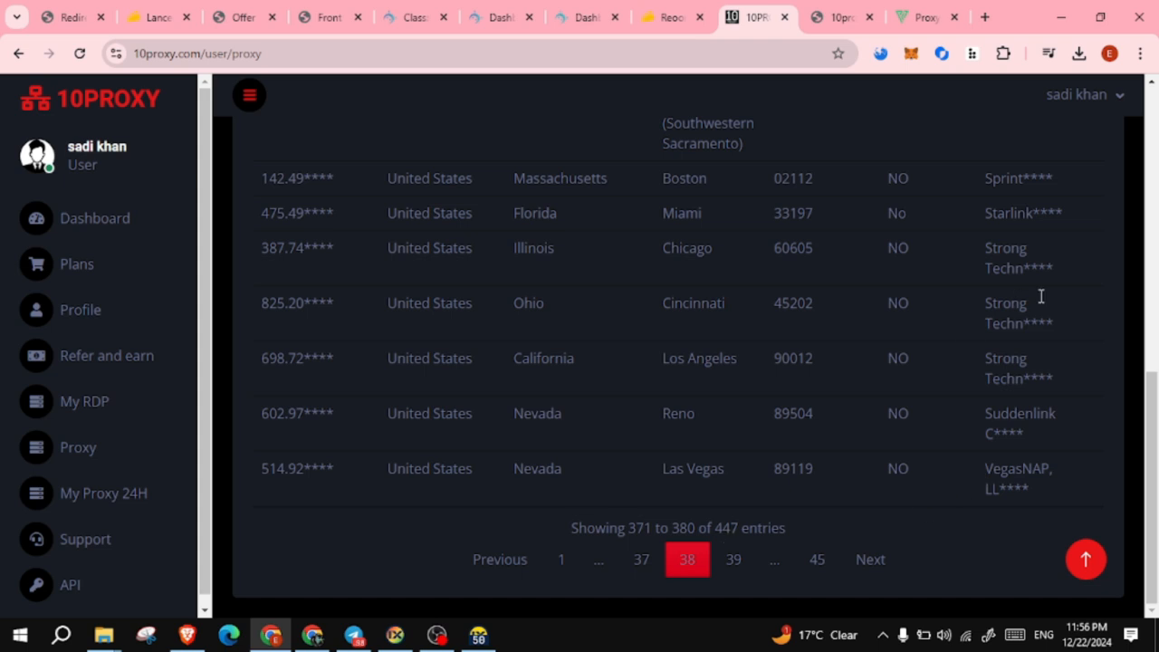
pyautogui.scroll(2, 1042, 296)
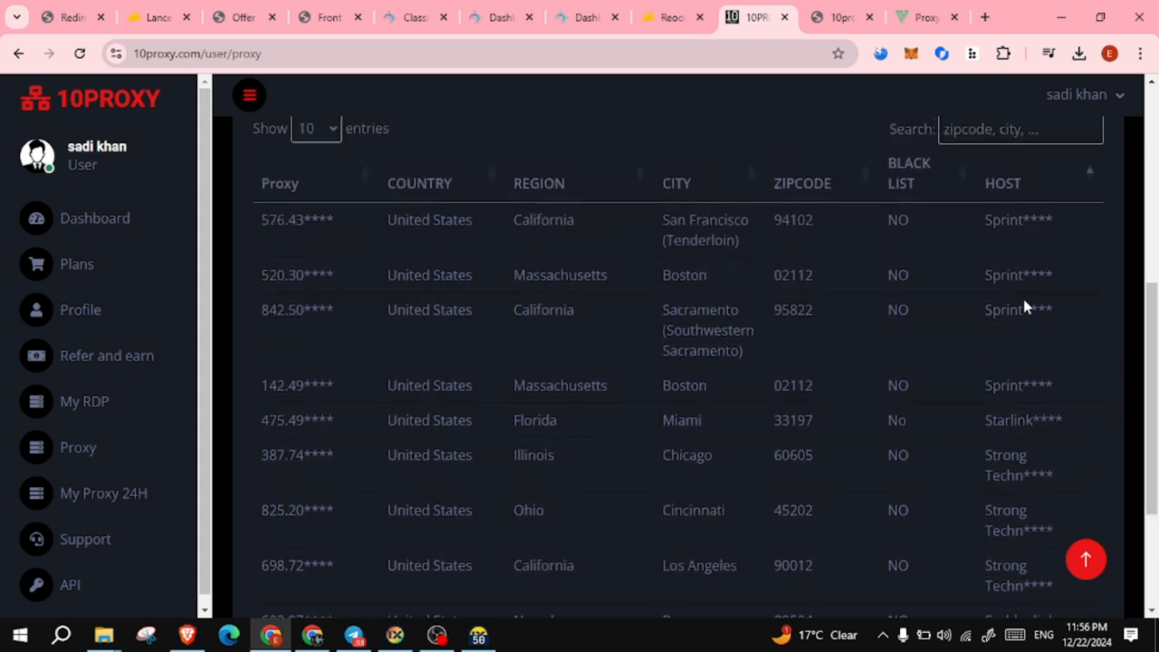
pyautogui.moveTo(984, 275); pyautogui.dragTo(1047, 313)
pyautogui.moveTo(1150, 313); pyautogui.dragTo(1150, 315)
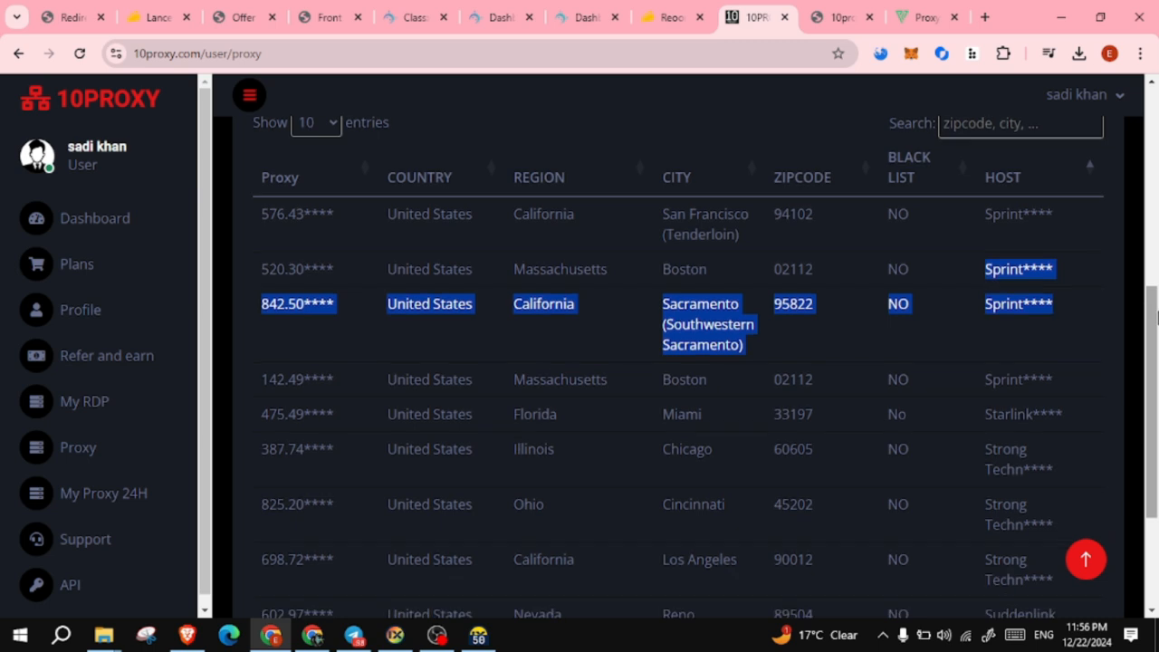
pyautogui.click(1139, 306)
# - On page 39, locate the Buffalo, New York Verizon proxy and reveal its full address
pyautogui.scroll(-2, 1037, 361)
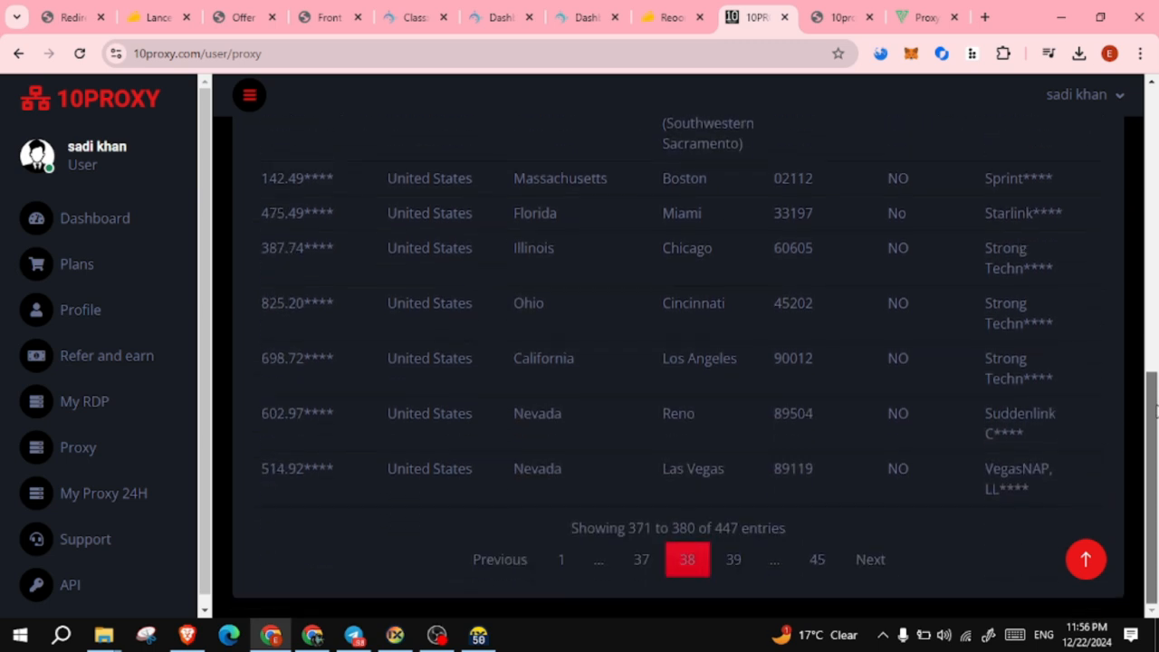
pyautogui.click(733, 559)
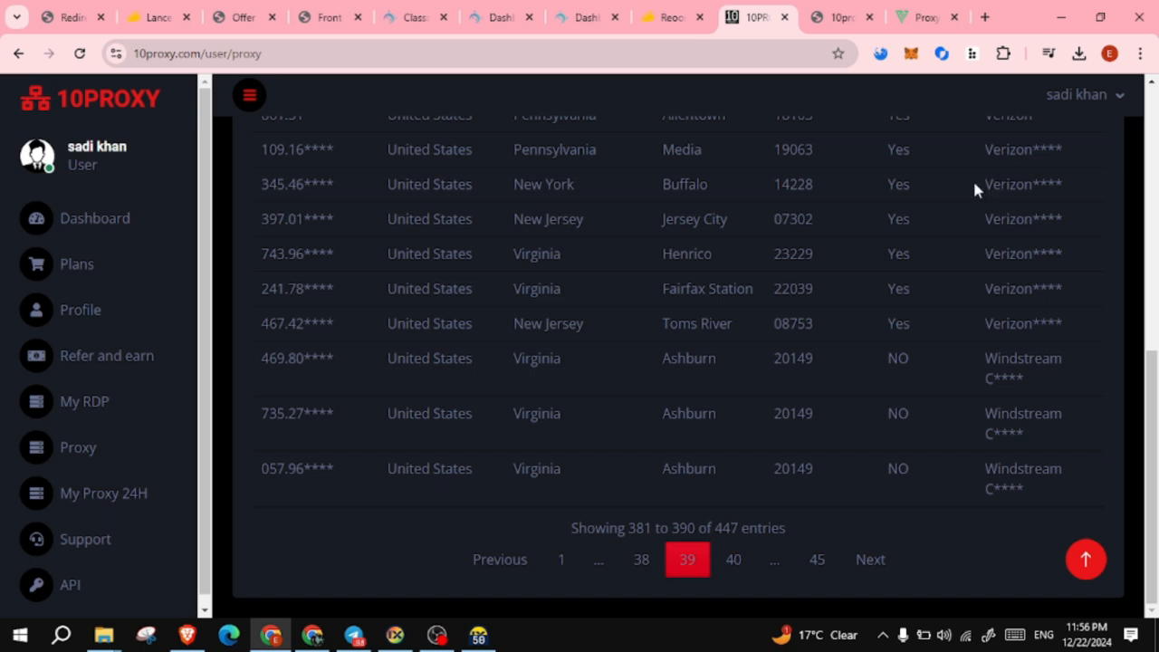
pyautogui.moveTo(975, 188); pyautogui.dragTo(1105, 214)
pyautogui.click(1051, 189)
pyautogui.click(313, 186)
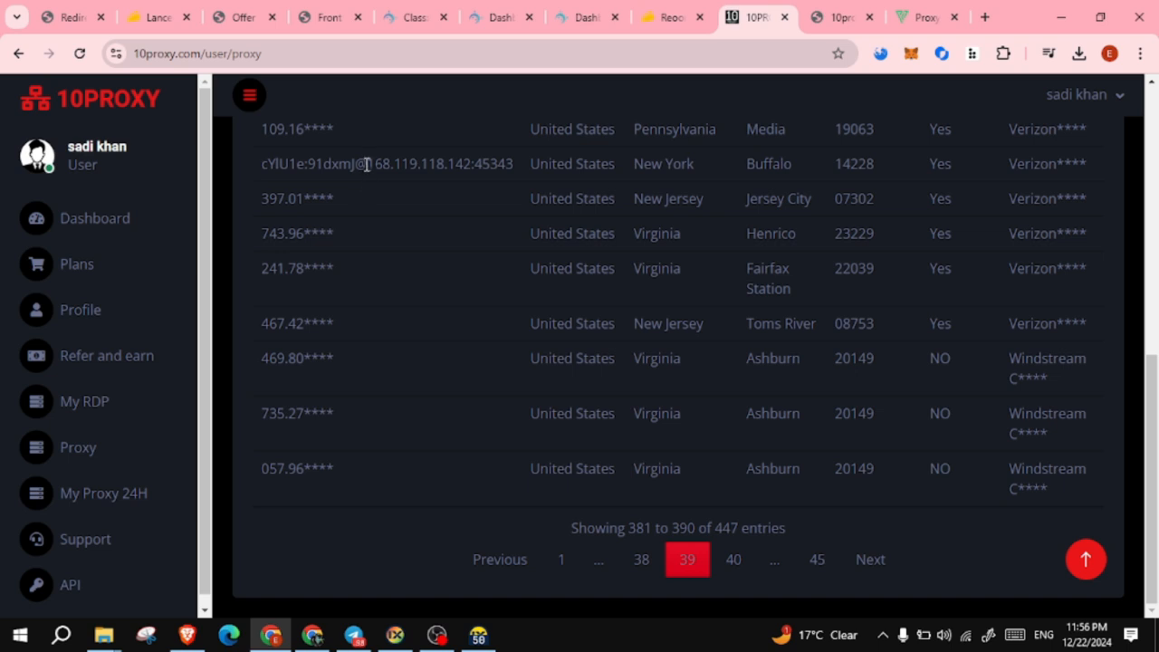
# - Select the Buffalo proxy's IP 168.119.118.142 and switch to ixBrowser's profile list
pyautogui.moveTo(368, 163); pyautogui.dragTo(471, 164)
pyautogui.hotkey('ctrl', 'c')
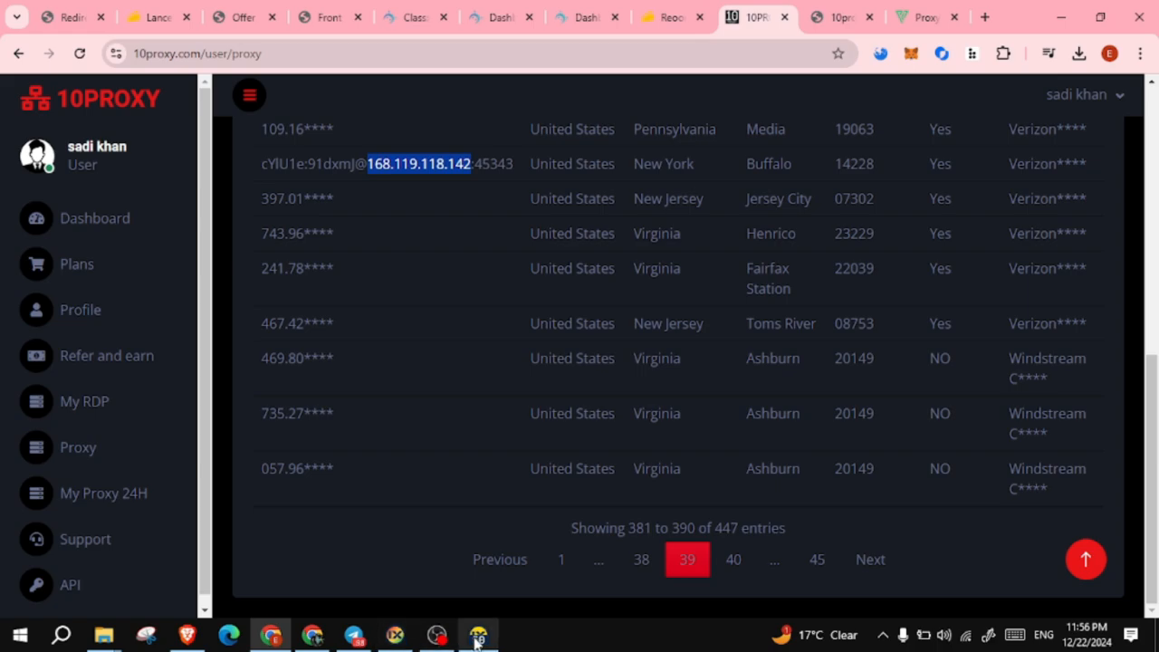
pyautogui.click(395, 636)
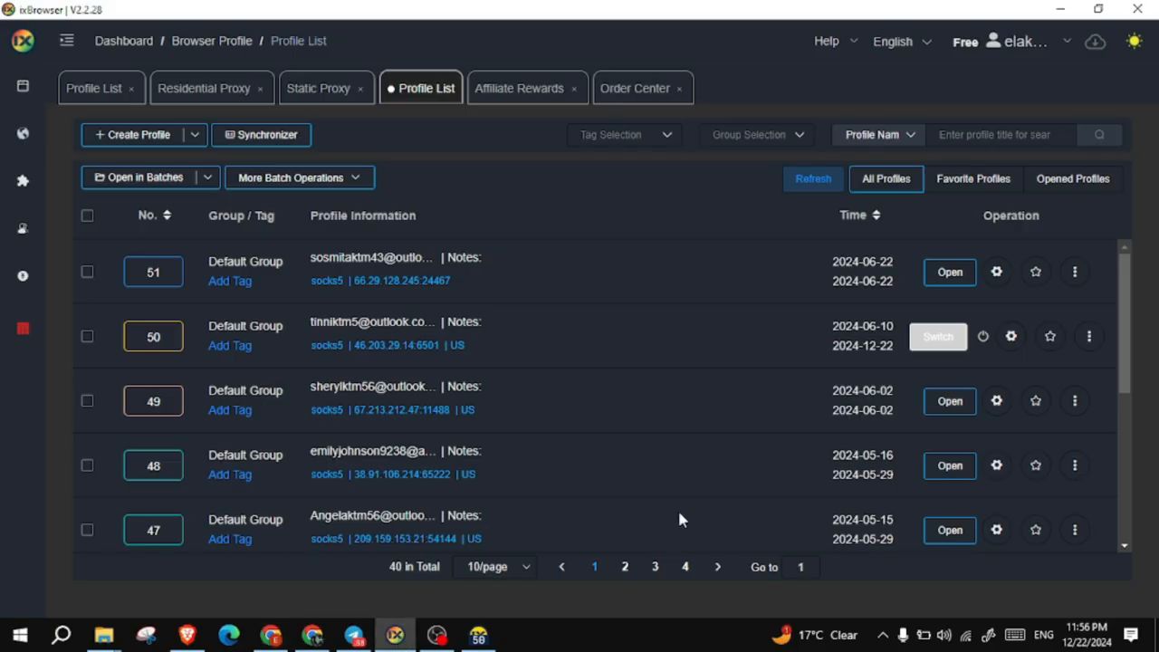
# - Force-close the running profile and start a new Blank Page profile named link2
pyautogui.click(983, 337)
pyautogui.click(729, 371)
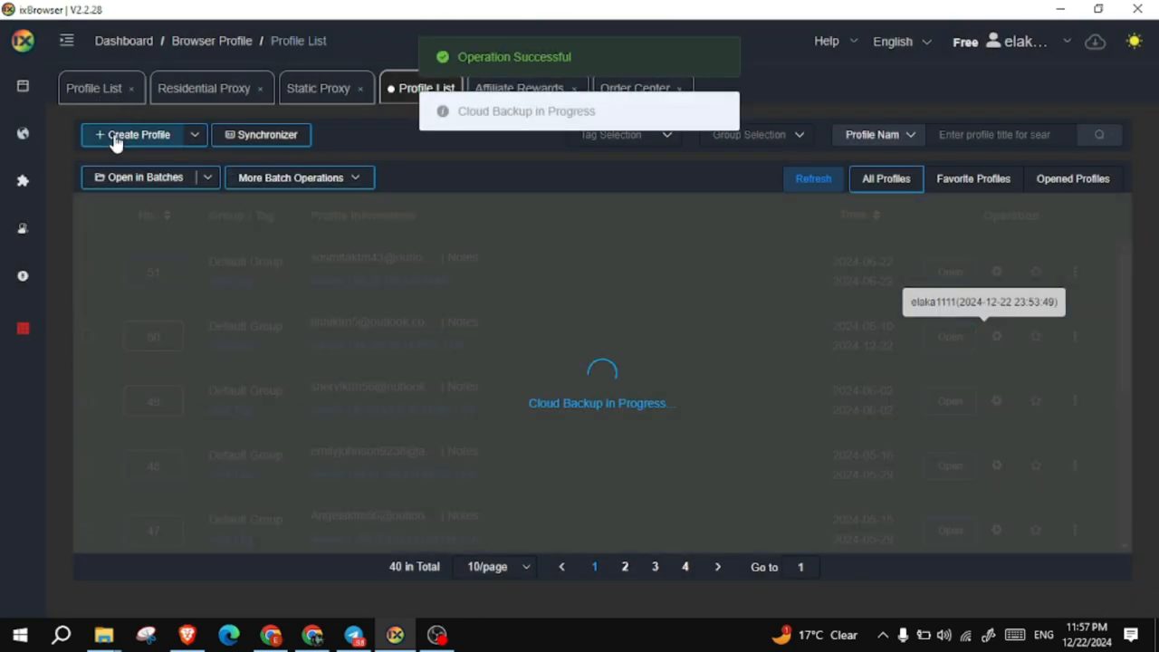
pyautogui.click(118, 137)
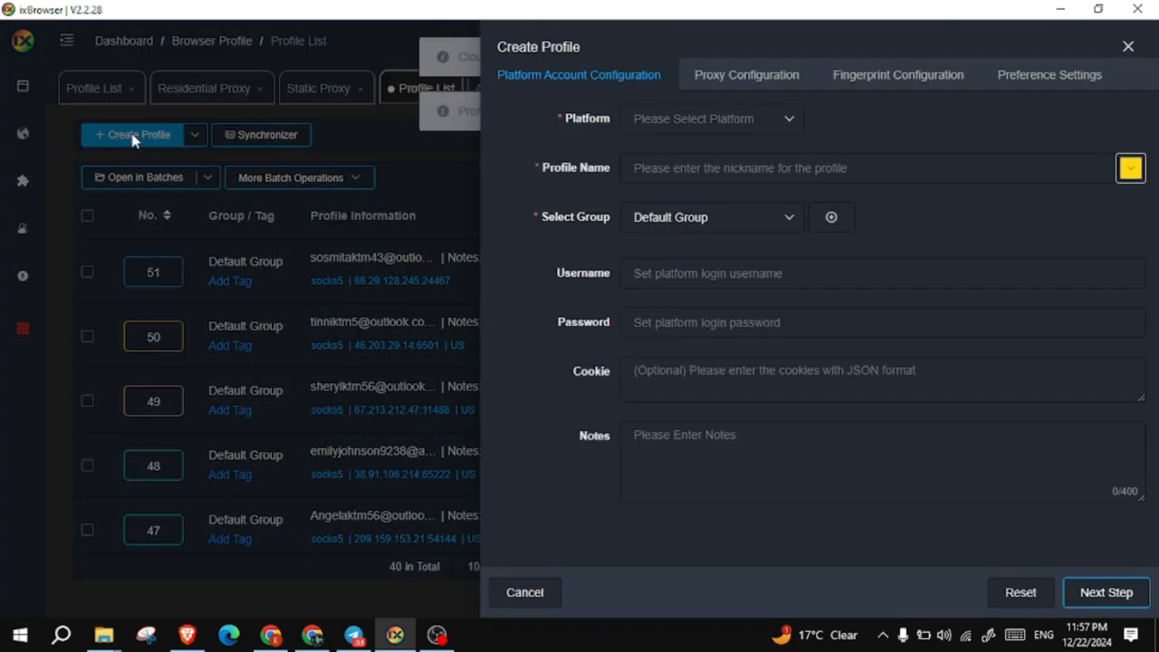
pyautogui.click(725, 129)
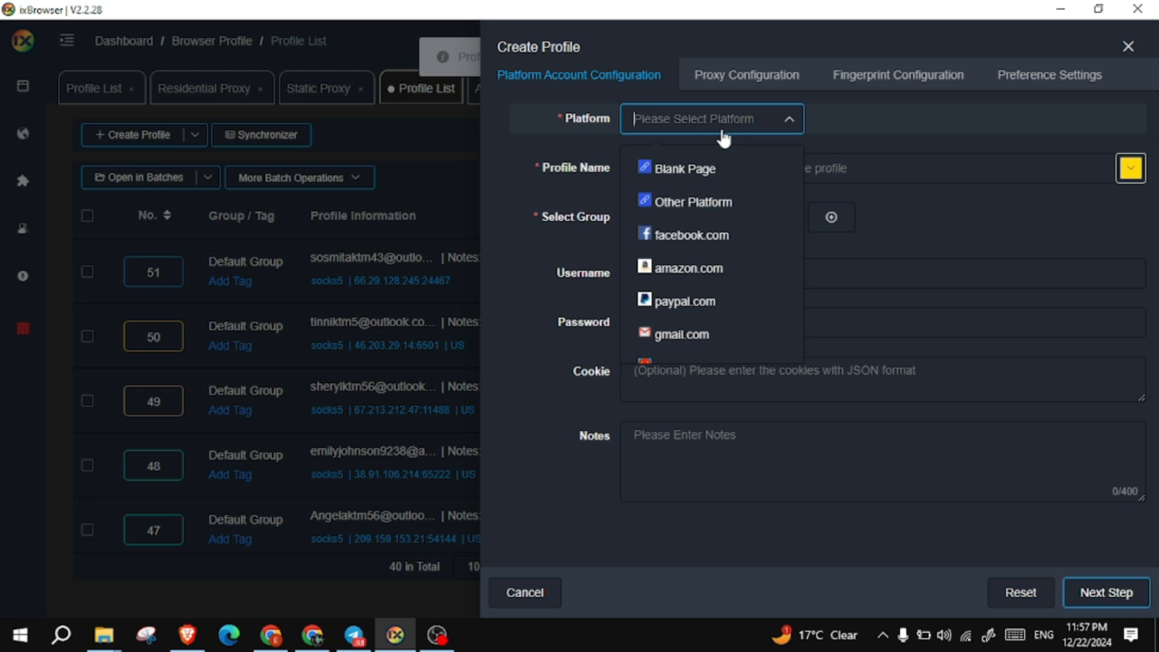
pyautogui.click(688, 172)
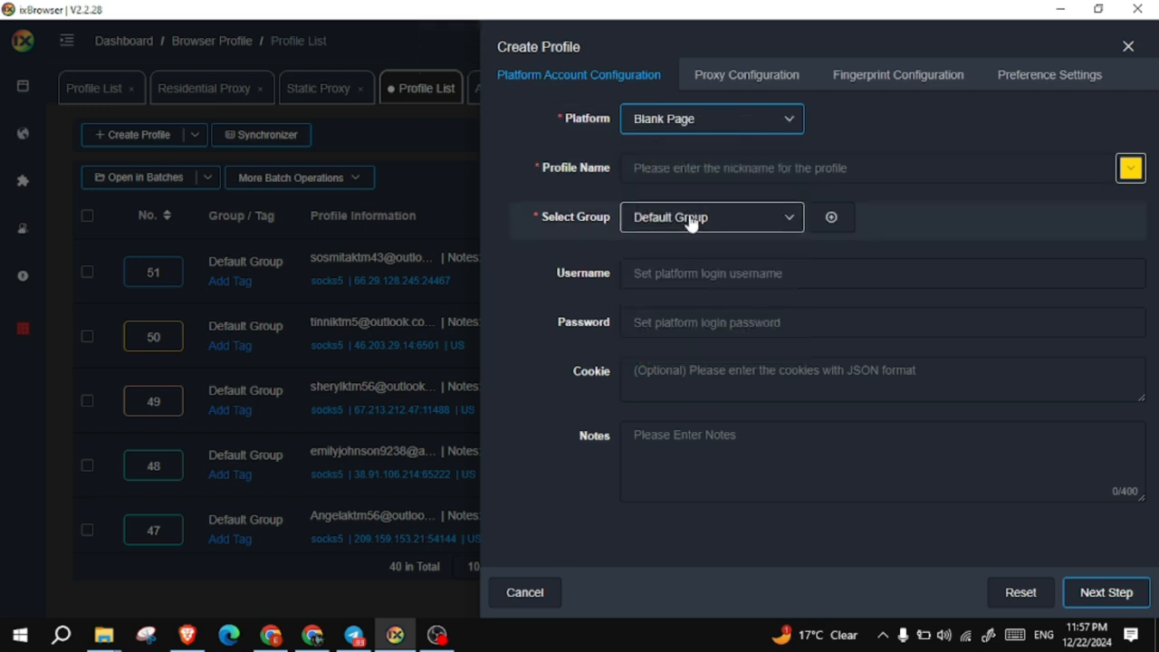
pyautogui.click(715, 169)
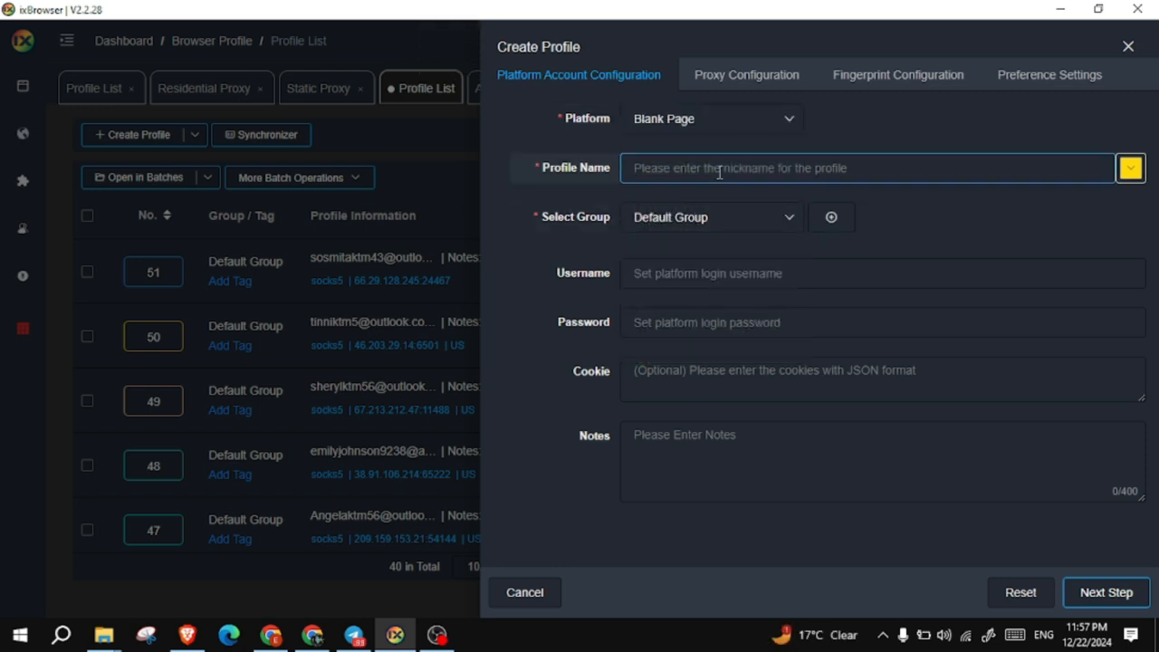
pyautogui.write('(')
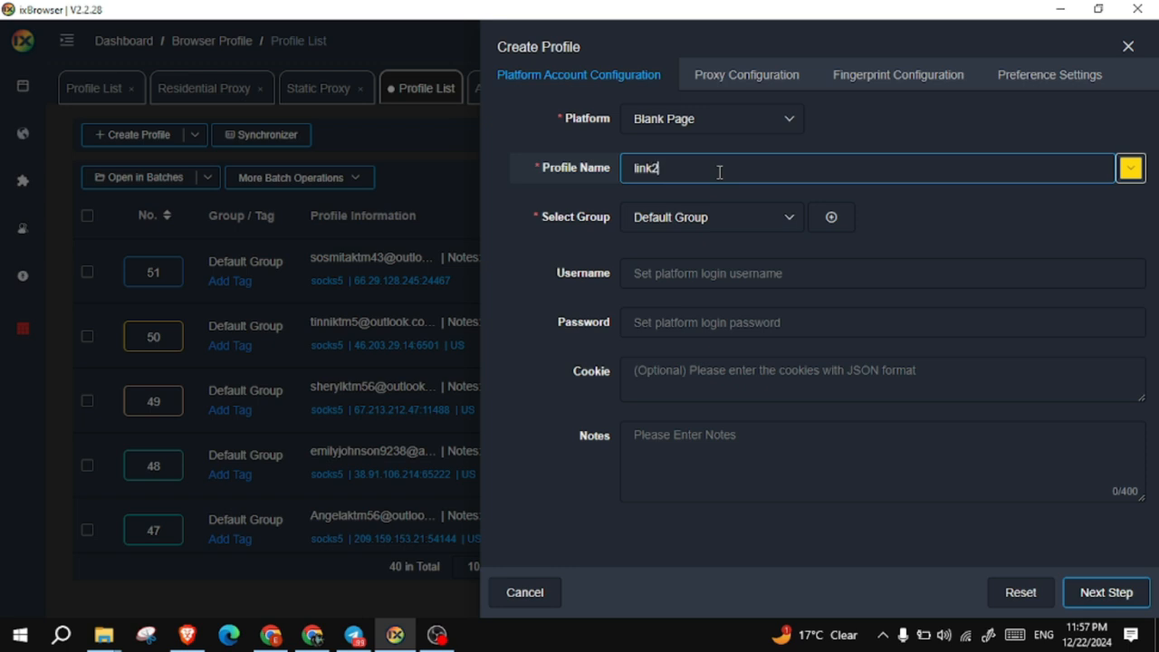
# - Set the link2 proxy to SOCKS5 with host 168.119.118.142
pyautogui.click(746, 79)
pyautogui.click(696, 342)
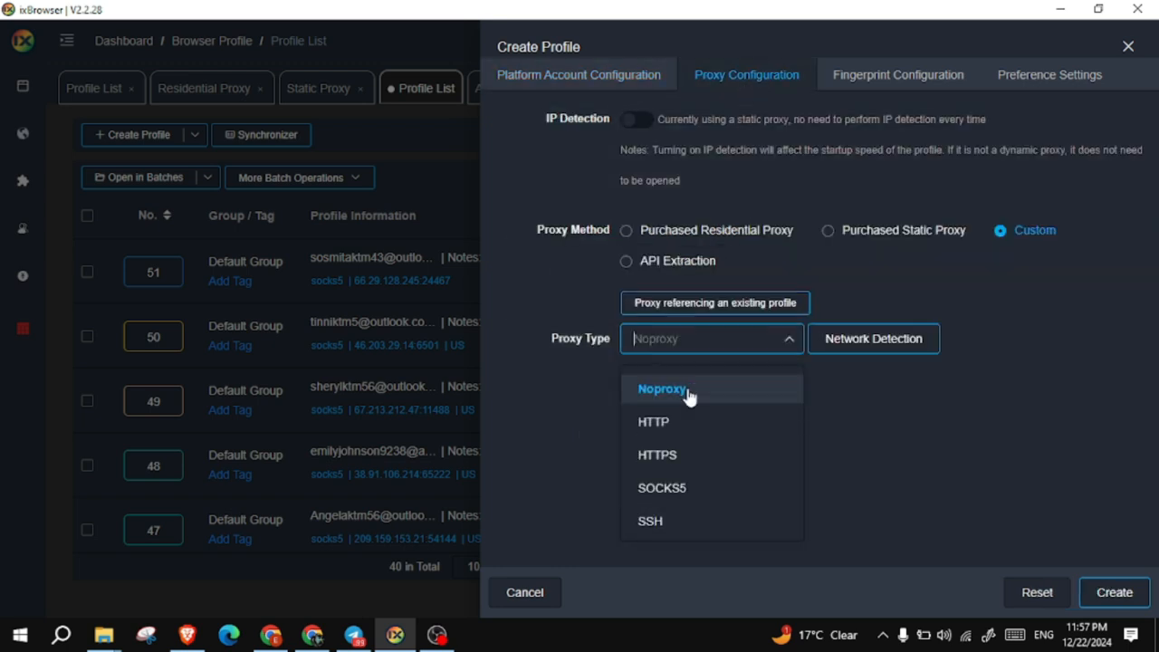
pyautogui.click(686, 489)
pyautogui.scroll(-1, 697, 459)
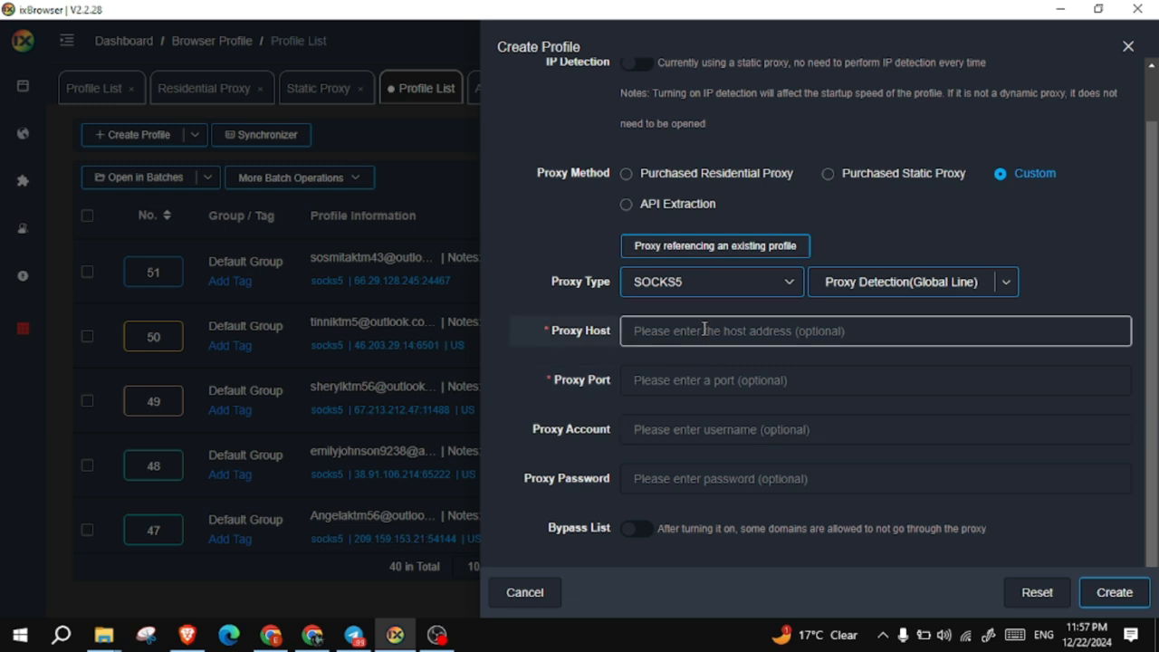
pyautogui.click(705, 329)
pyautogui.hotkey('ctrl', 'v')
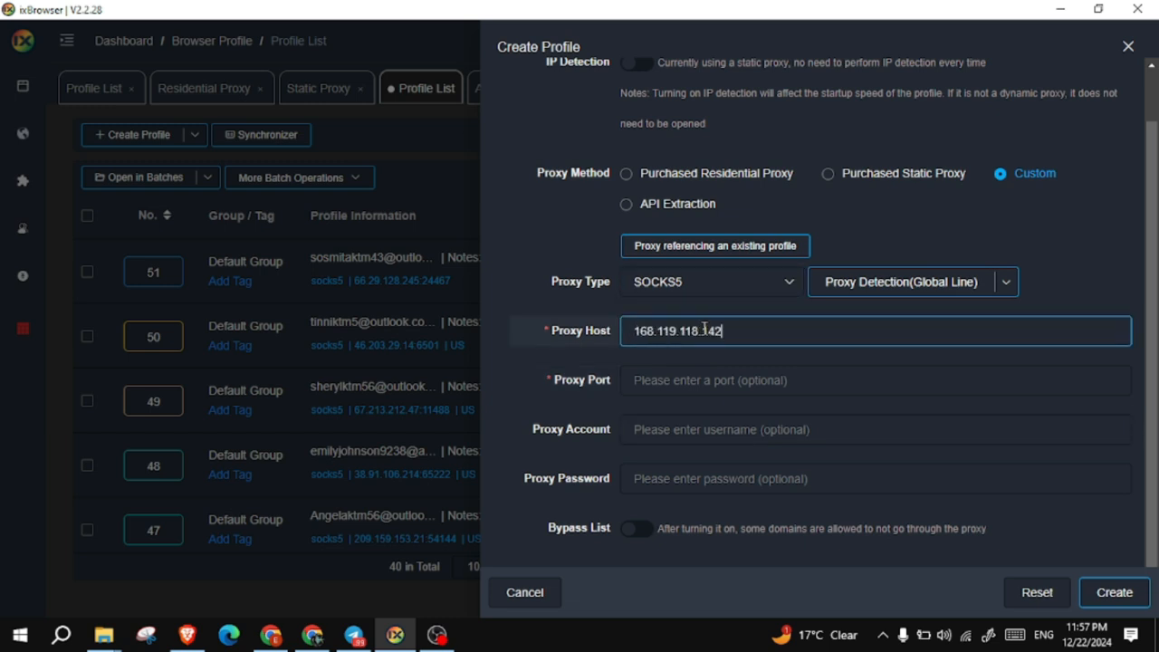
pyautogui.click(689, 375)
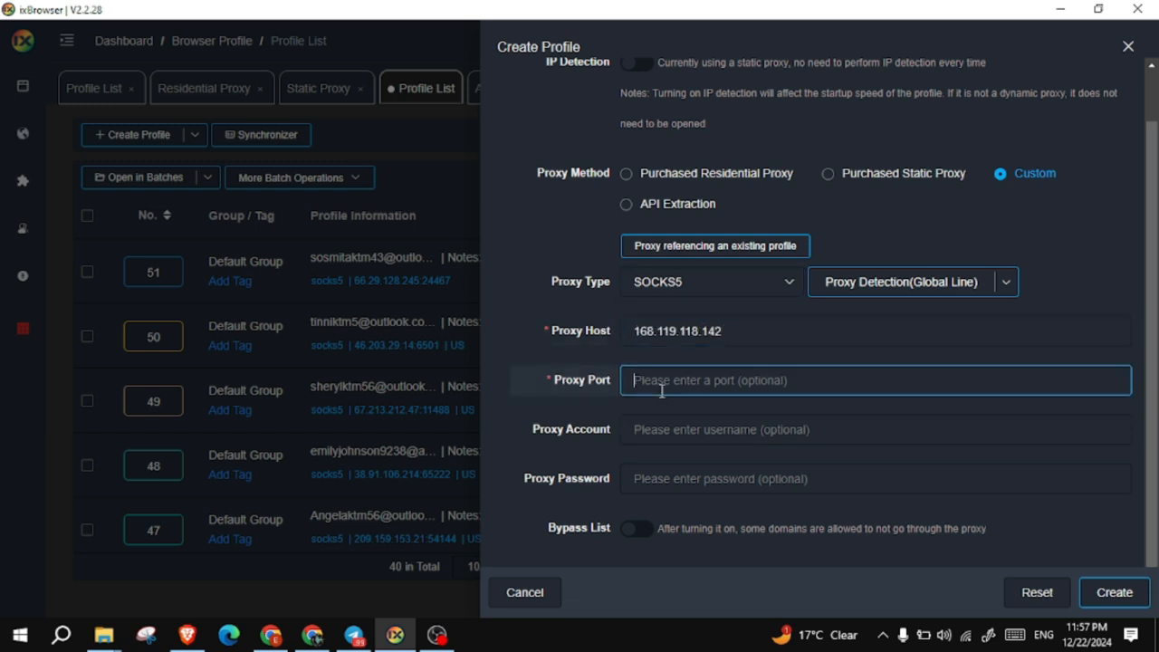
# - Enter proxy port 45343 and paste the proxy username copied from the 10PROXY list
pyautogui.click(271, 637)
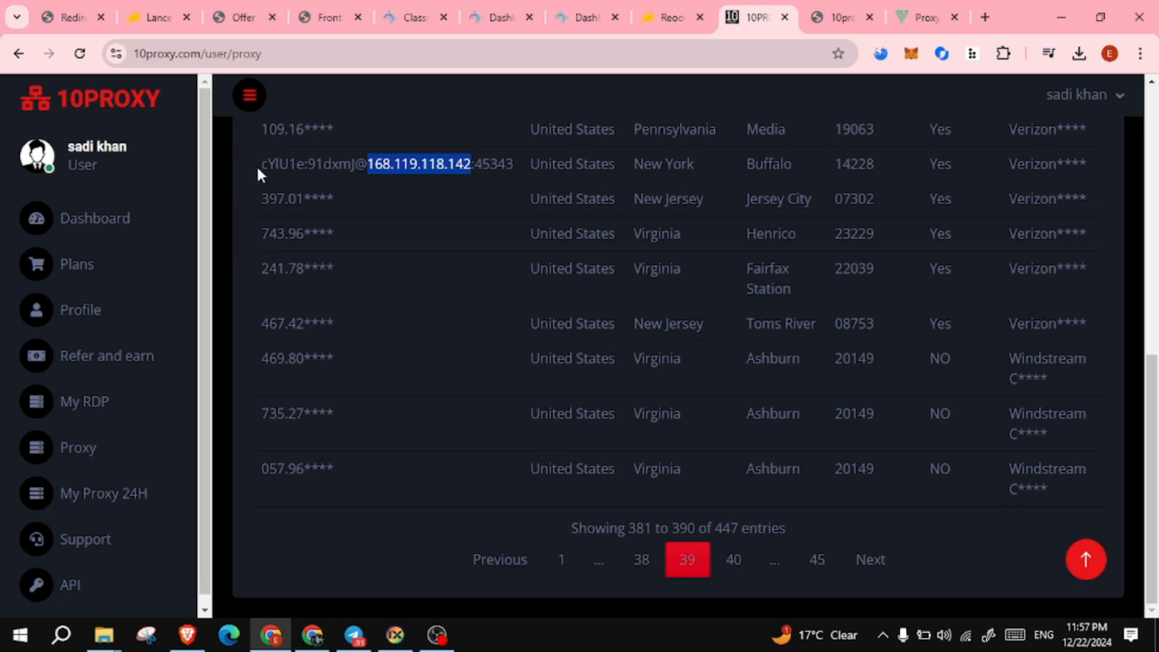
pyautogui.moveTo(255, 163); pyautogui.dragTo(306, 170)
pyautogui.hotkey('ctrl', 'c')
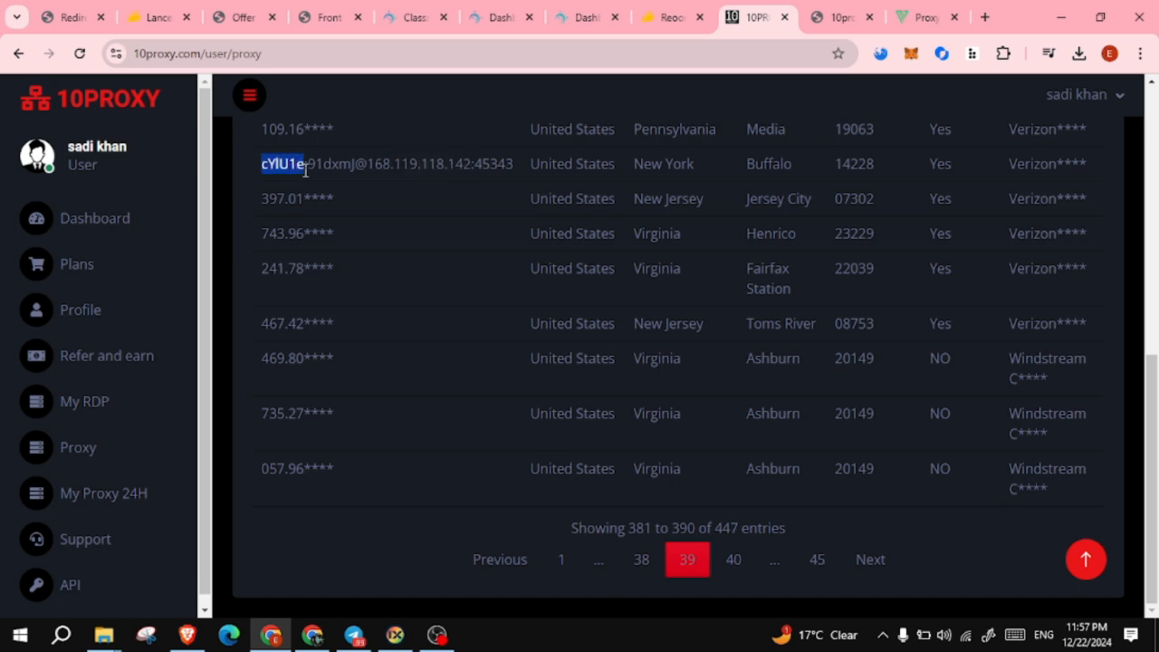
pyautogui.click(395, 634)
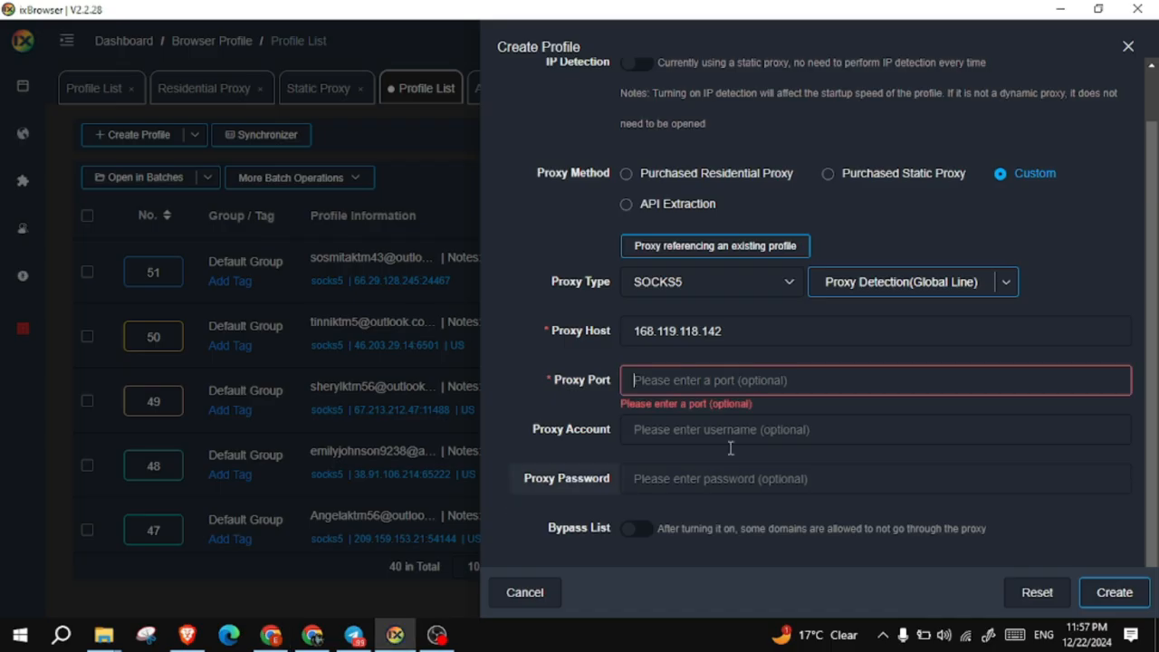
pyautogui.click(709, 381)
pyautogui.write('4534')
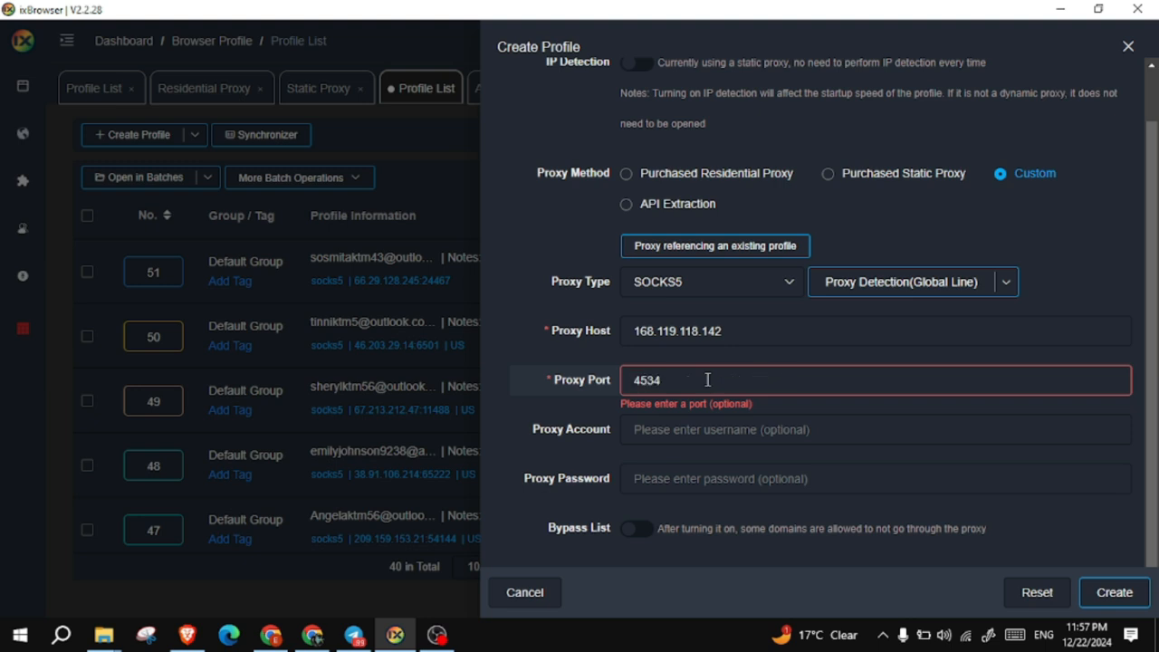
pyautogui.write('3')
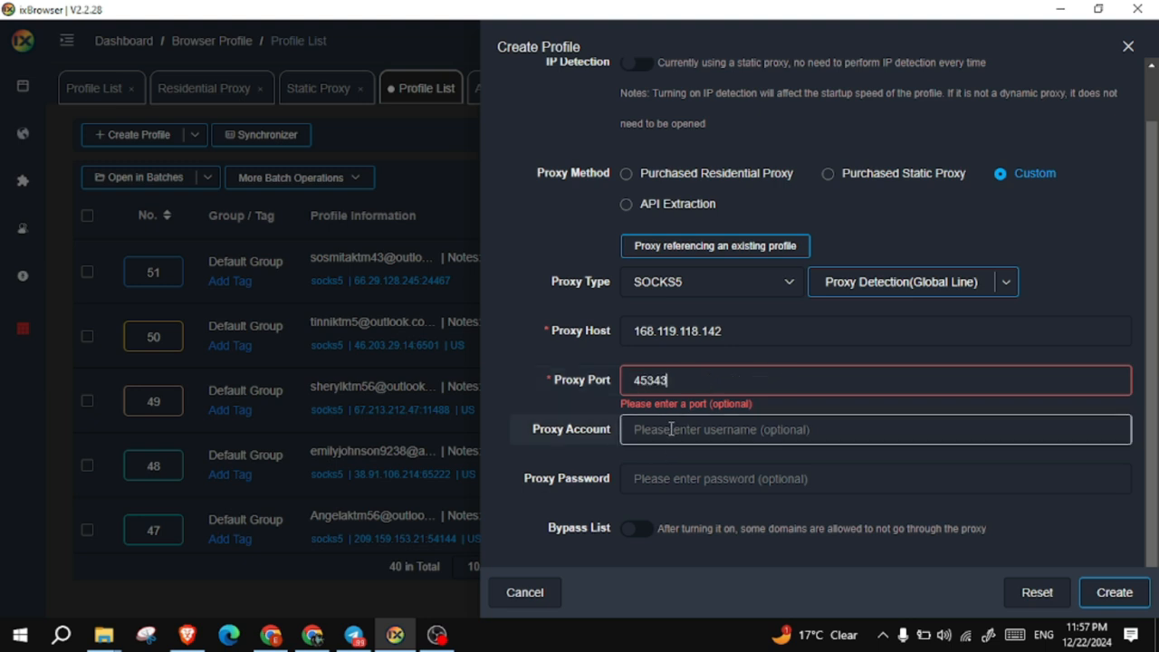
pyautogui.click(670, 430)
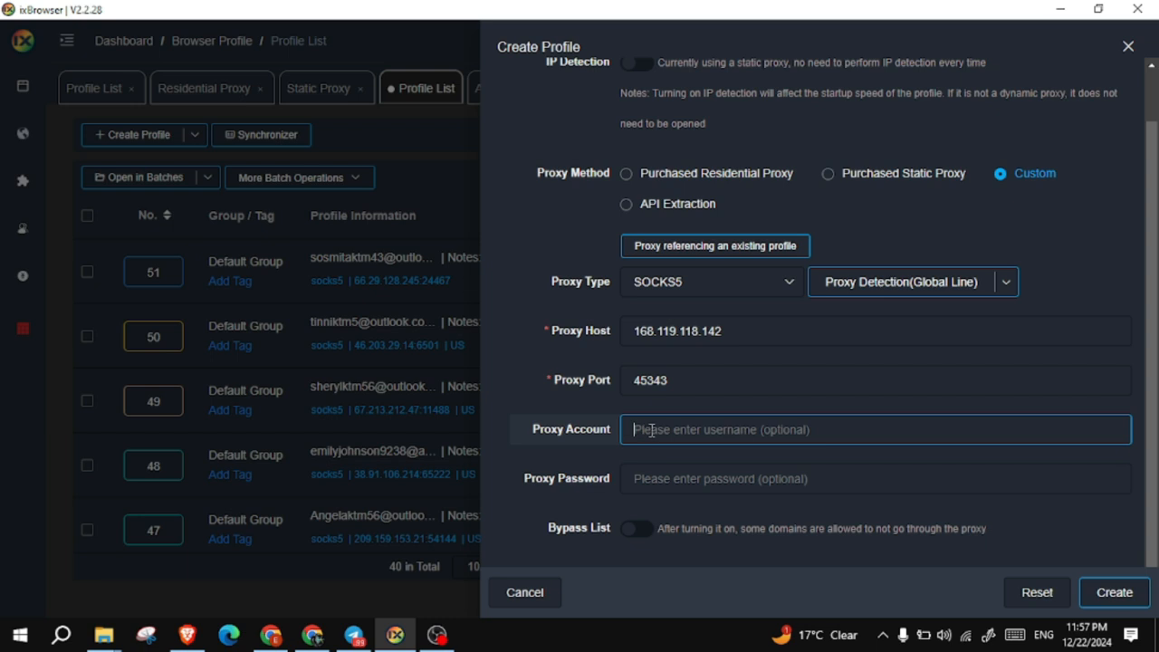
pyautogui.hotkey('ctrl', 'v')
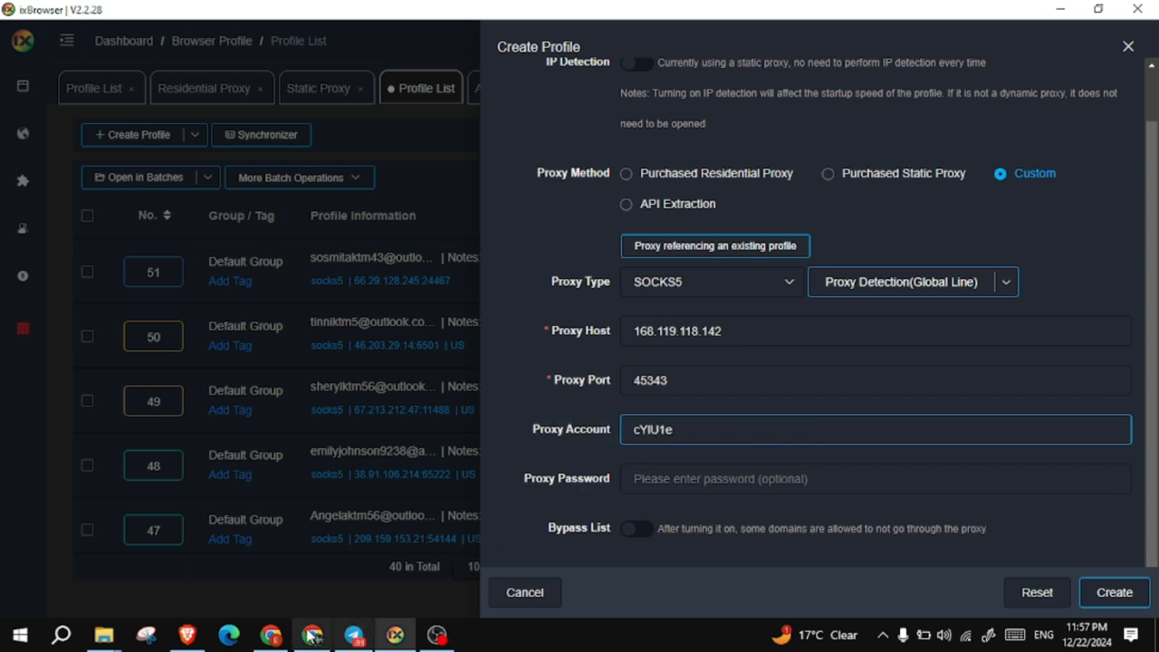
# - Paste the 10PROXY proxy password, run Proxy Detection, and create the link2 profile
pyautogui.click(272, 635)
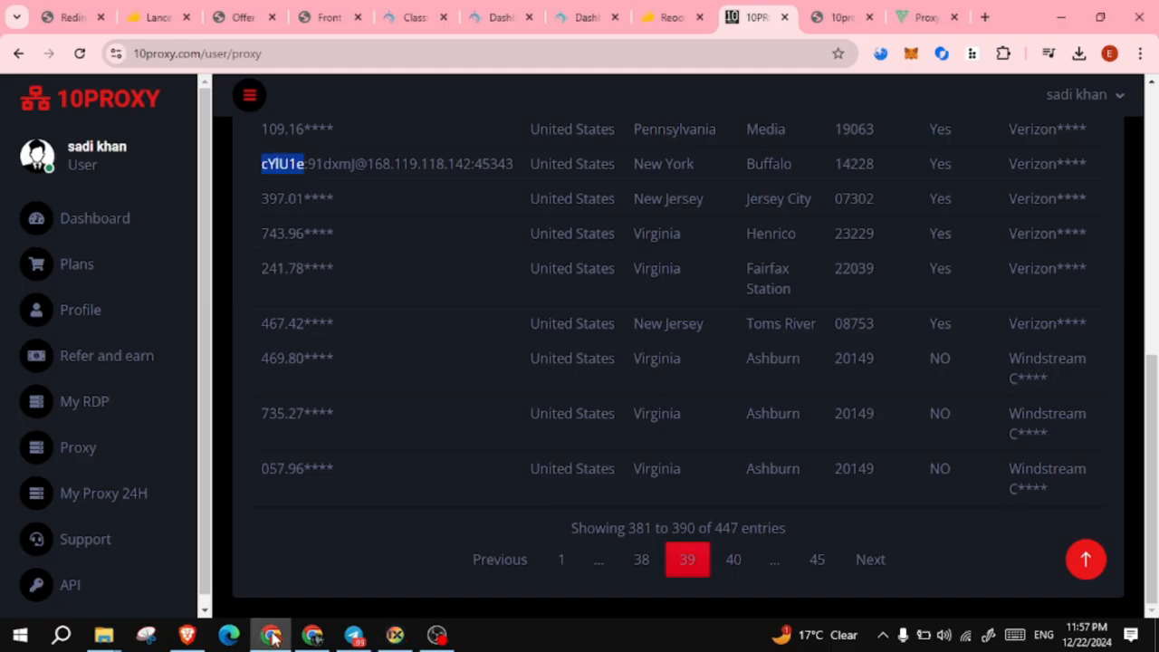
pyautogui.moveTo(308, 168); pyautogui.dragTo(362, 167)
pyautogui.hotkey('ctrl', 'c')
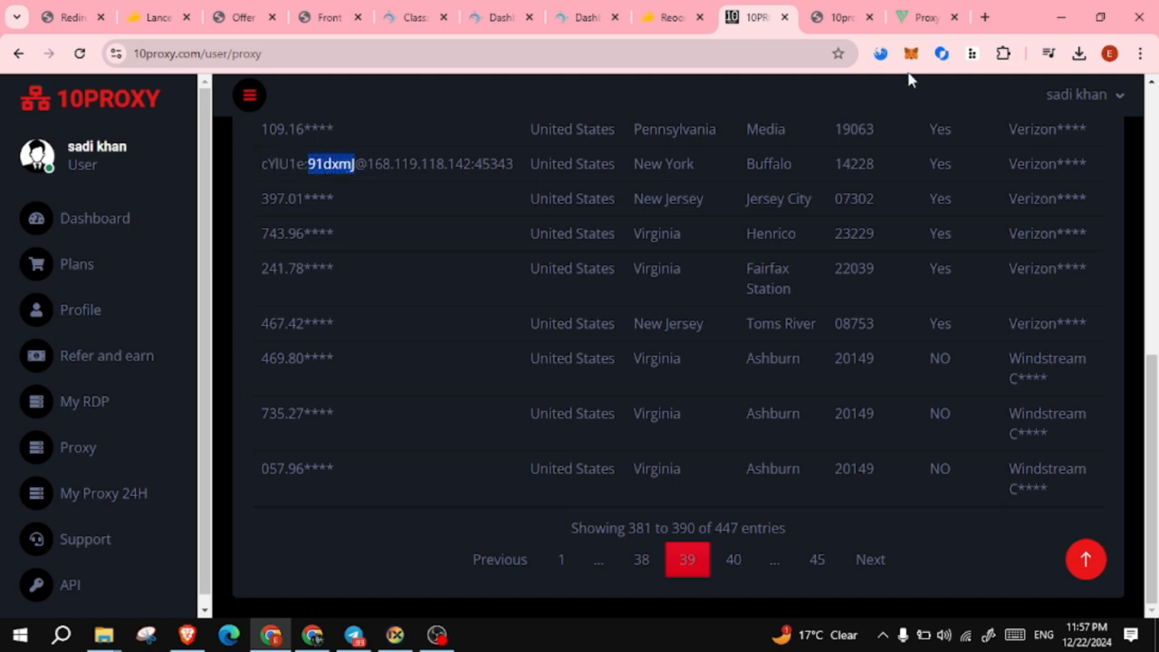
pyautogui.click(1061, 16)
pyautogui.click(674, 478)
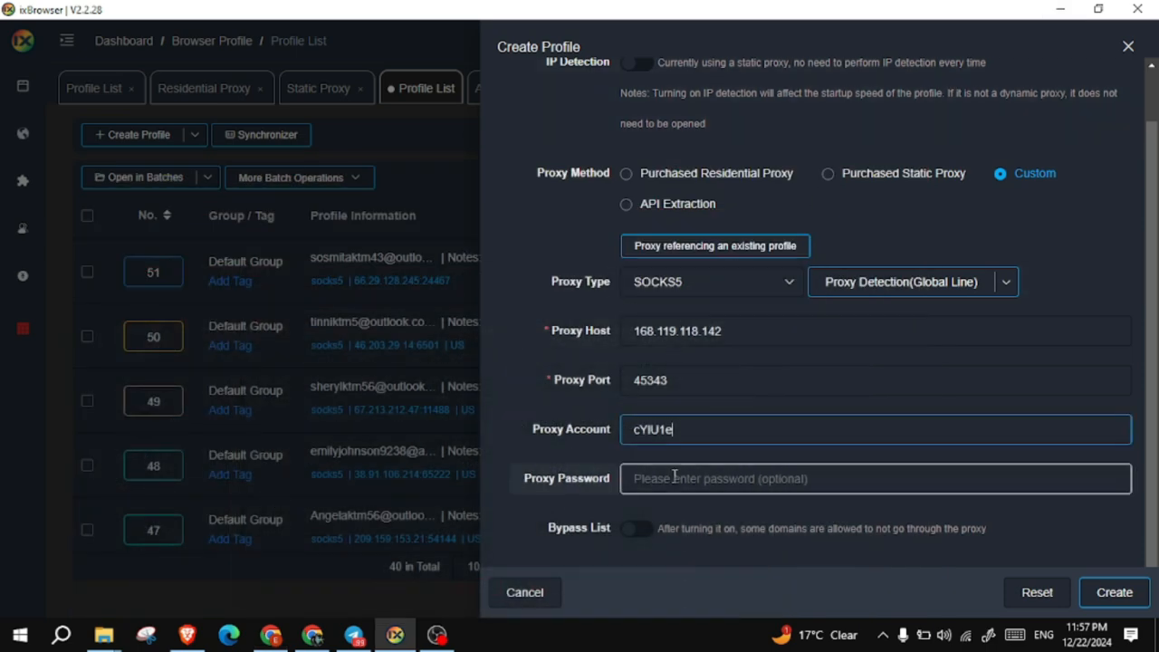
pyautogui.hotkey('ctrl', 'v')
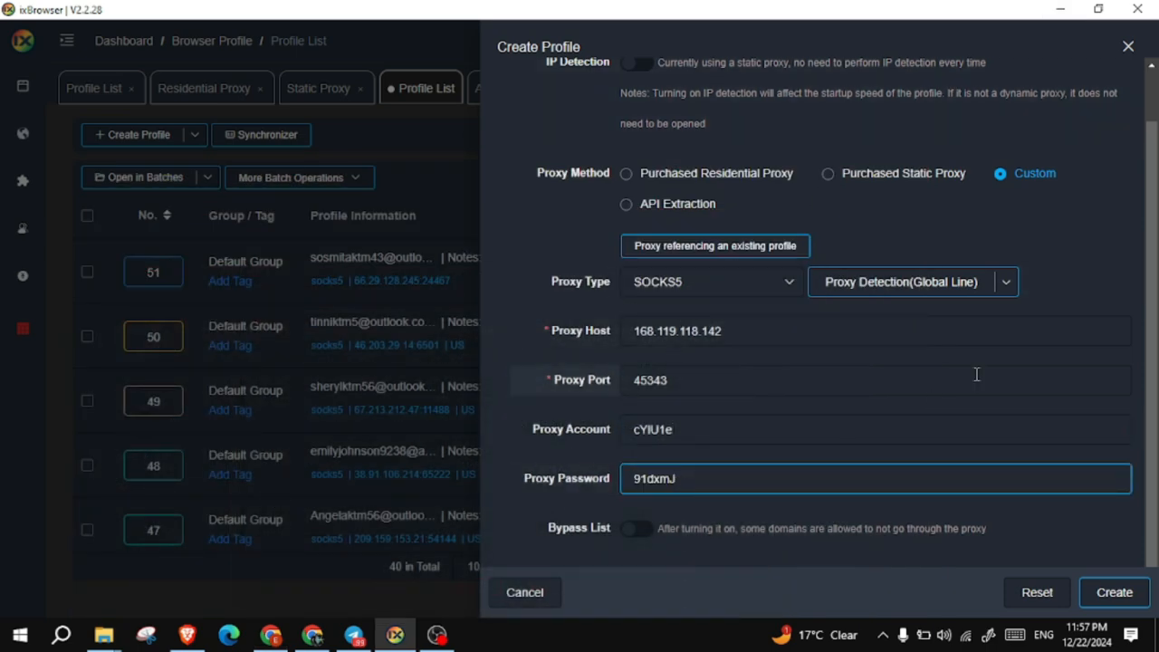
pyautogui.click(919, 285)
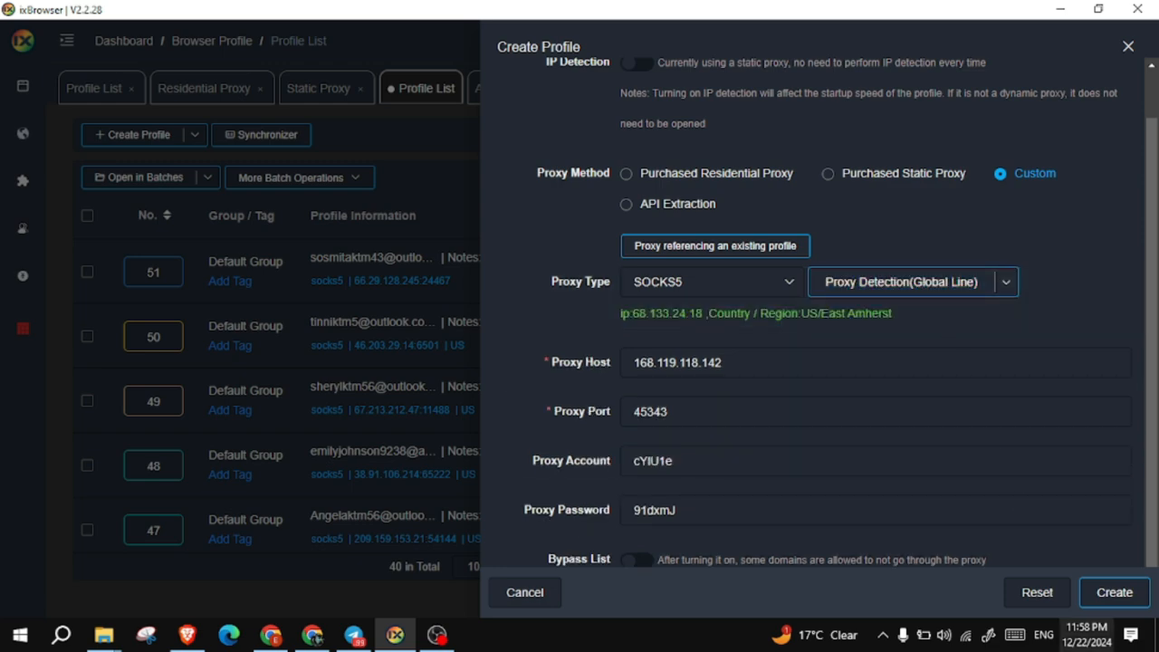
pyautogui.click(1105, 592)
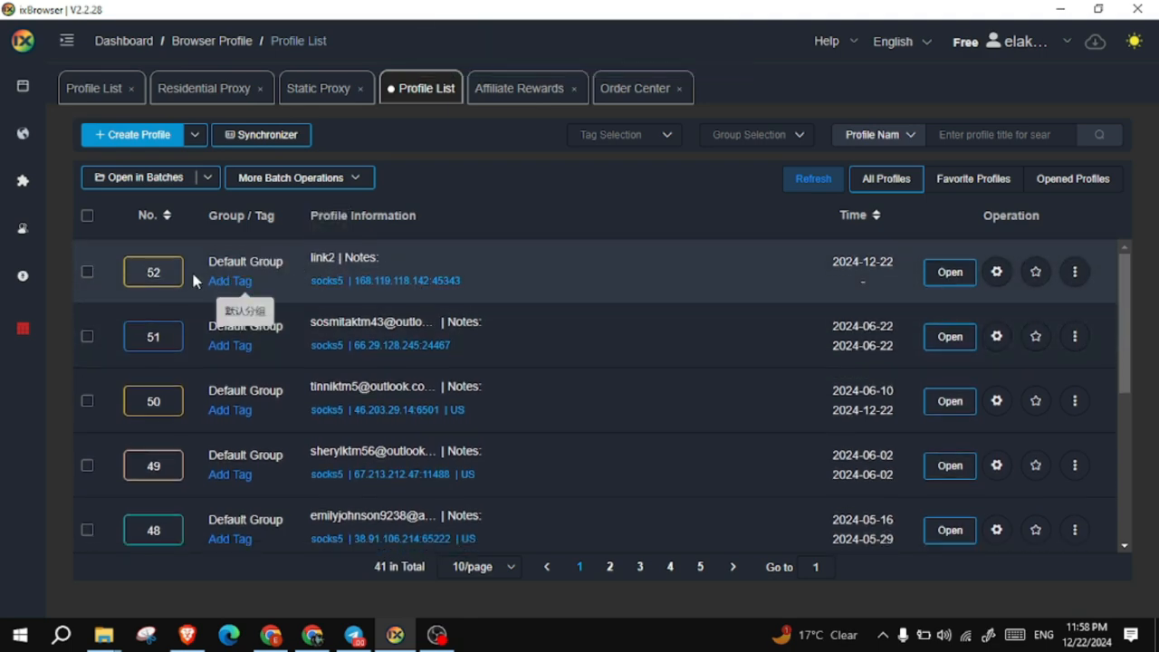
# - Launch profile 52 (link2), maximize its browser, and select the address bar
pyautogui.click(942, 274)
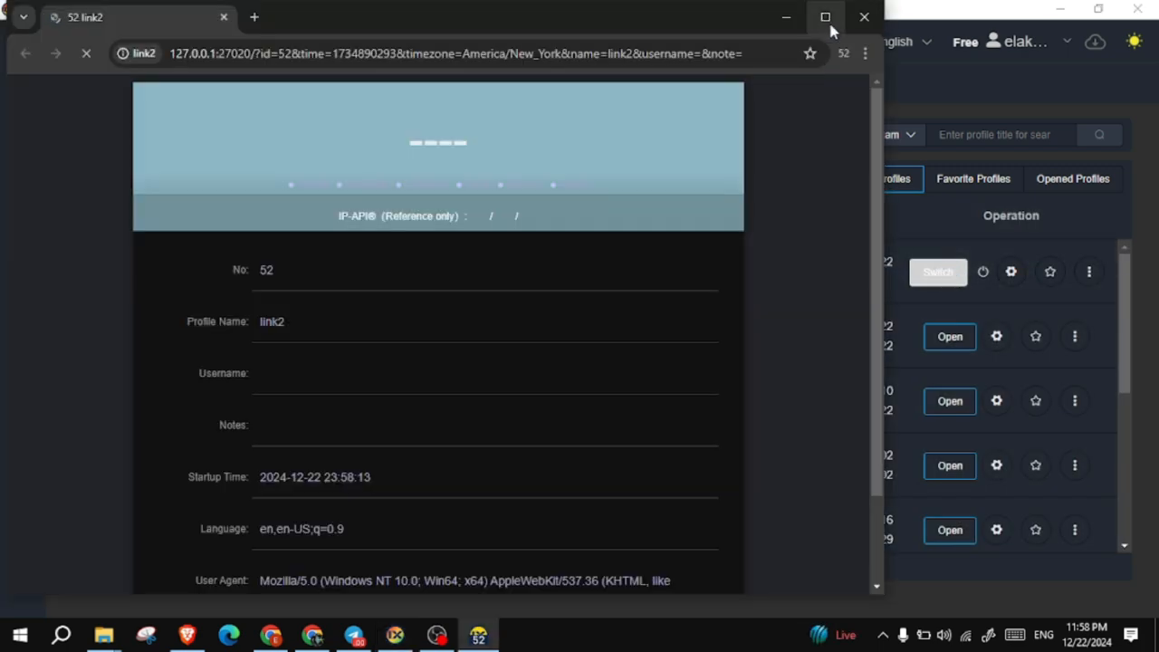
pyautogui.click(827, 18)
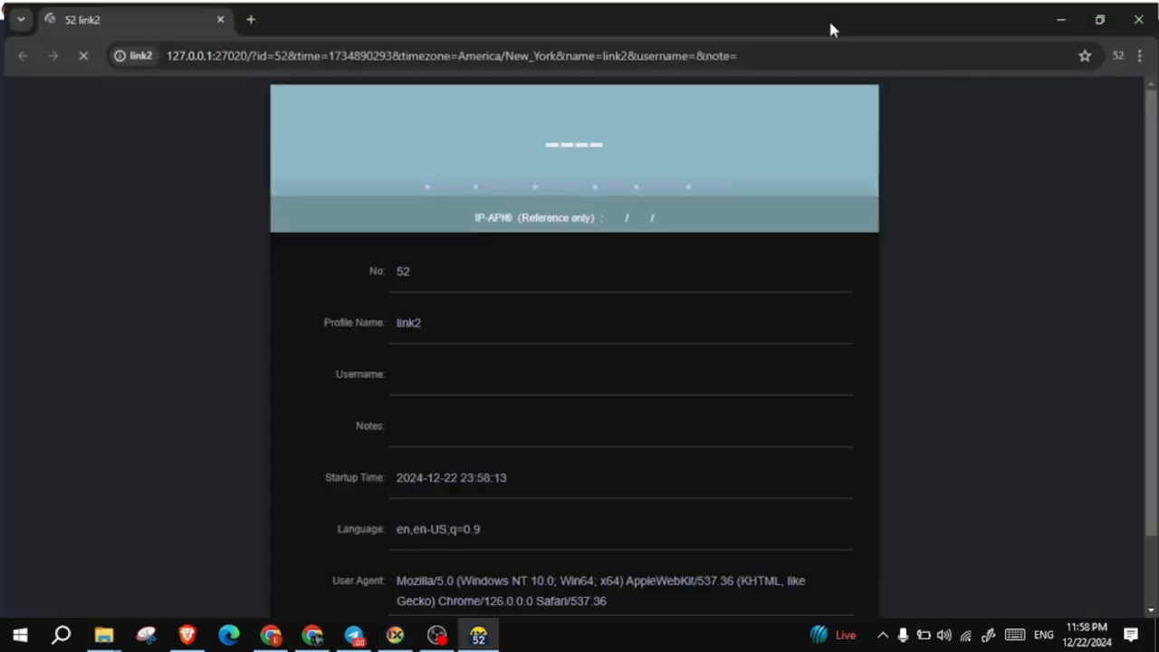
pyautogui.click(473, 53)
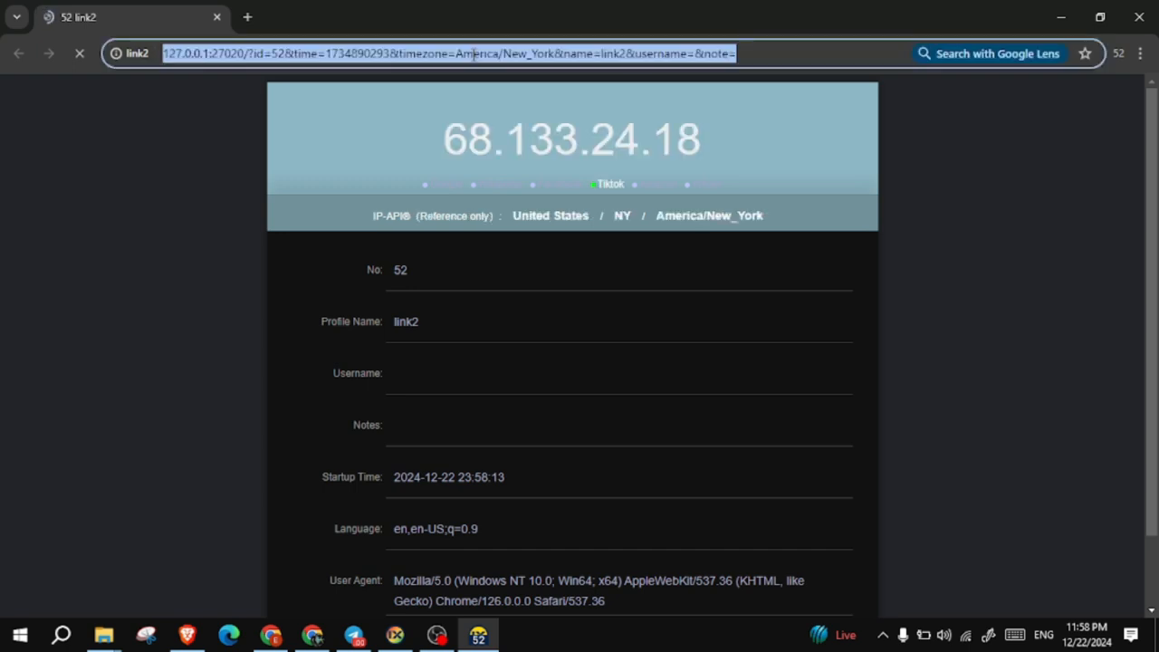
# - Search Google for 'whoer', dismiss the menu tip, and open the Whoer.net result
pyautogui.write('whoer')
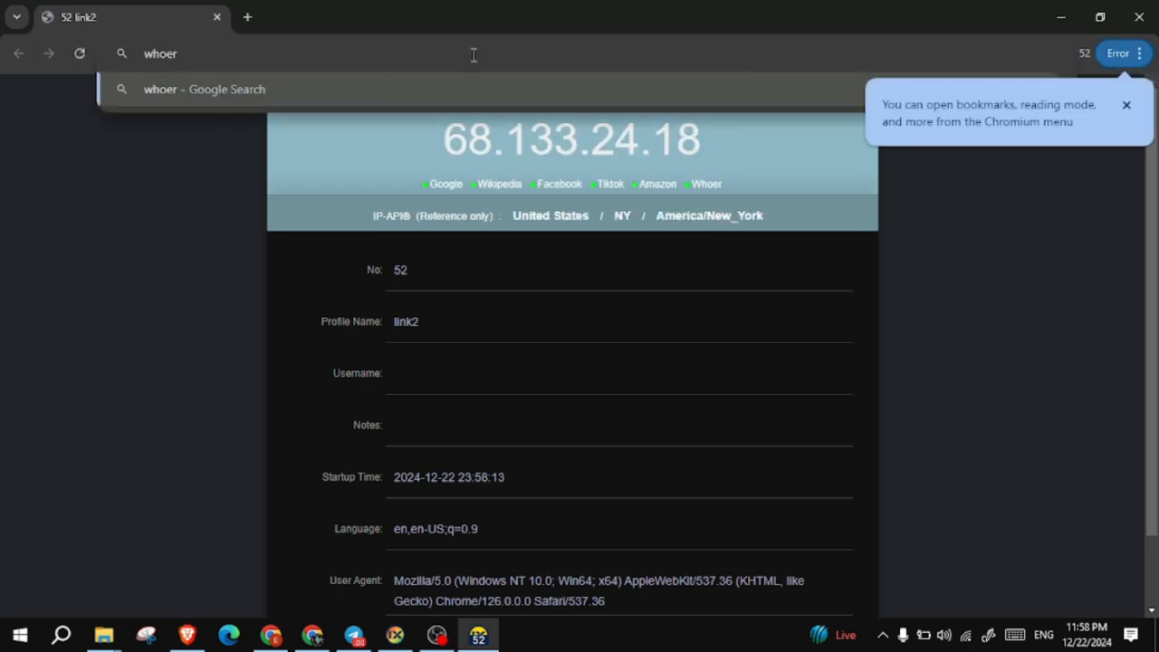
pyautogui.press('Return')
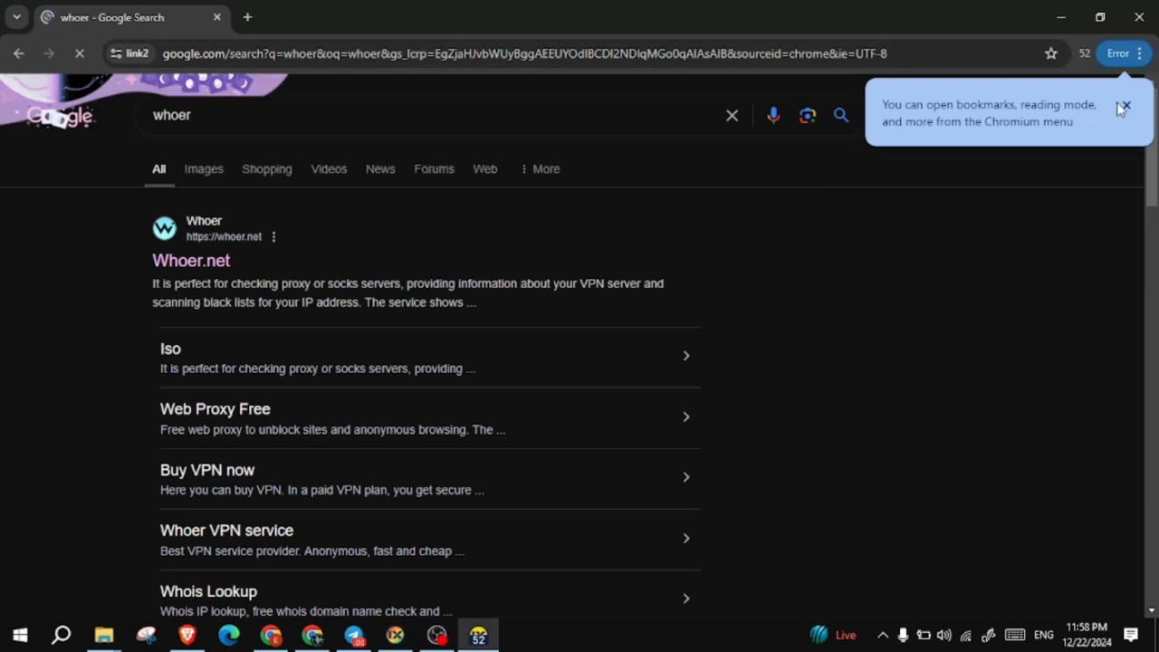
pyautogui.click(1126, 105)
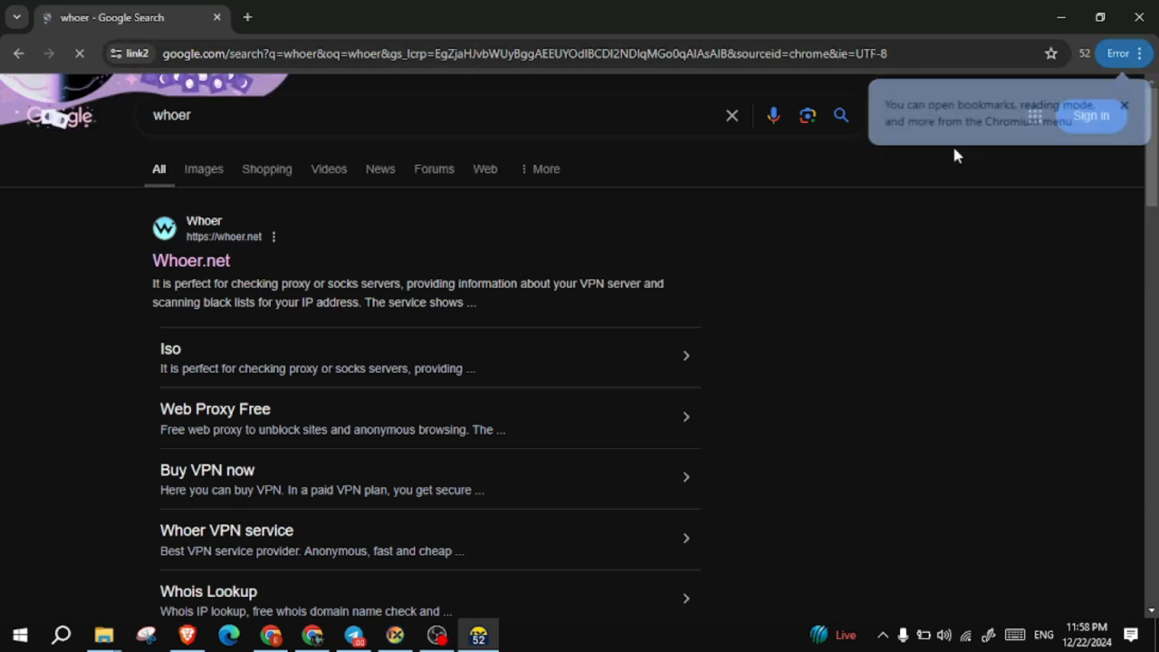
pyautogui.click(198, 272)
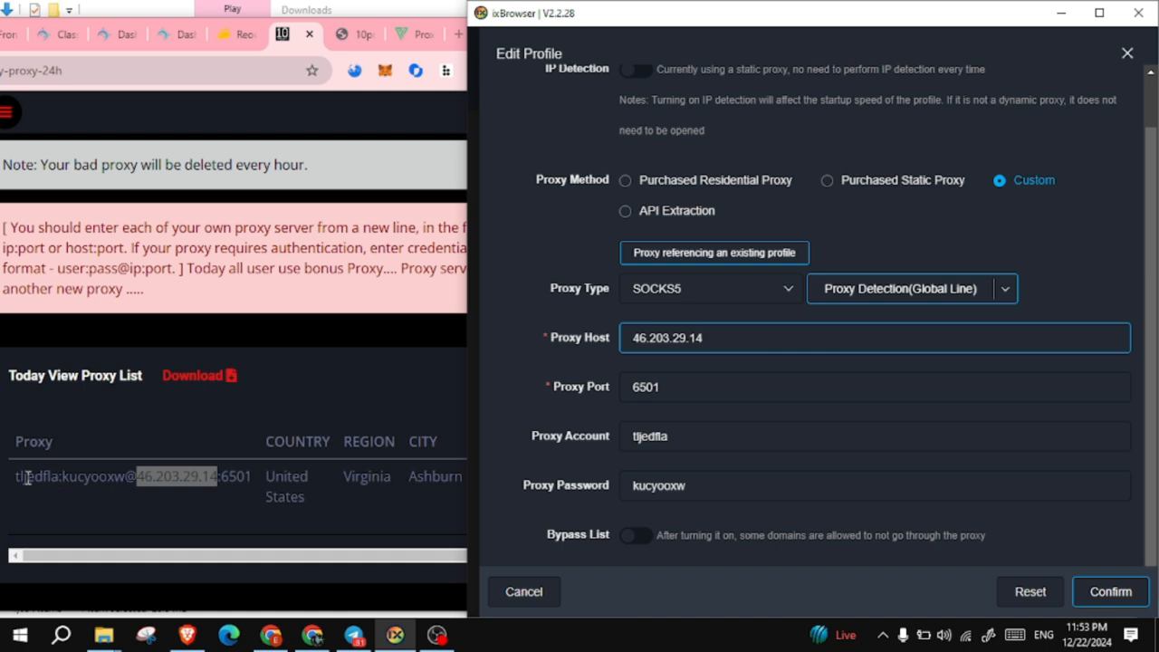
# - Paste the proxy password from the 10PROXY list and run Proxy Detection
pyautogui.click(673, 439)
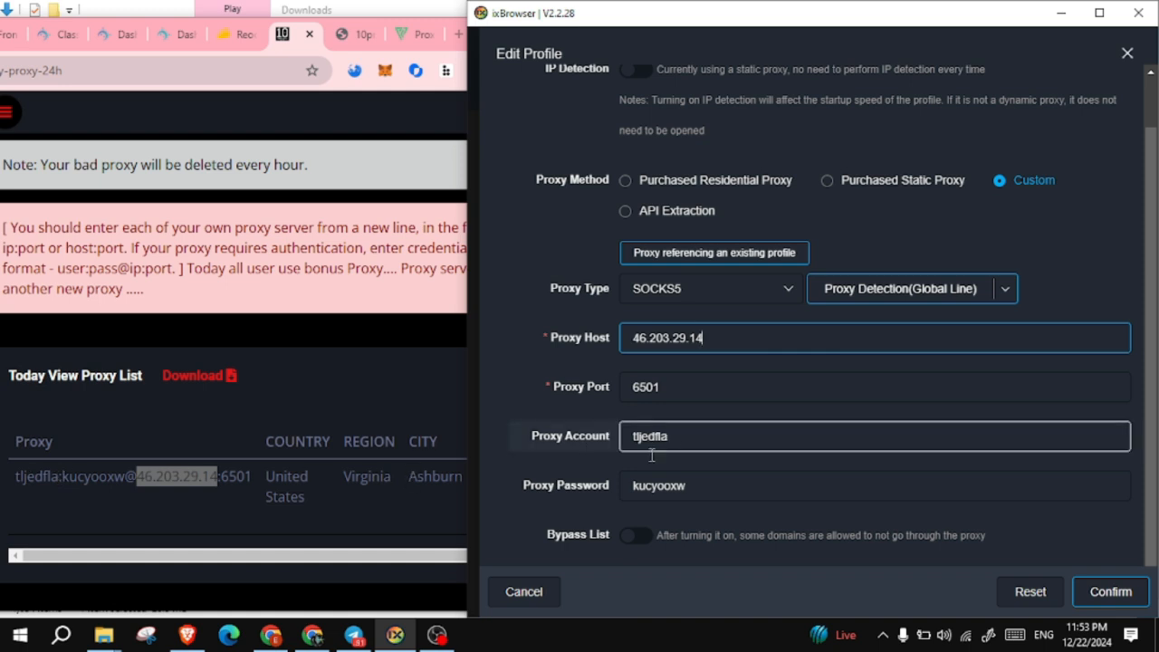
pyautogui.click(65, 480)
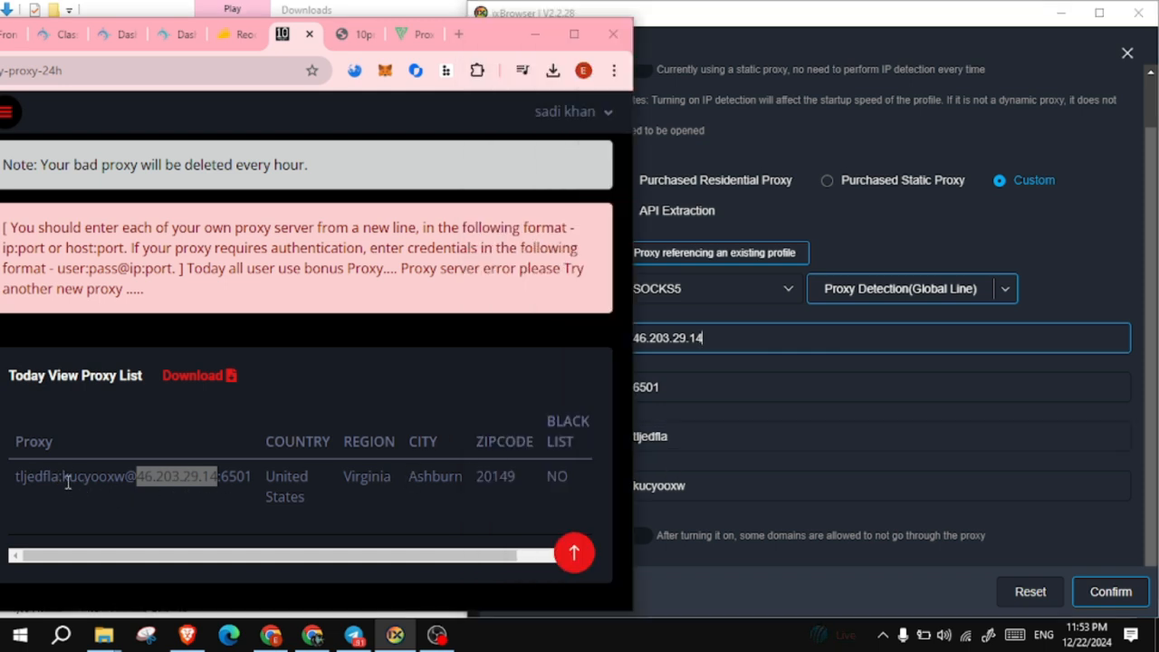
pyautogui.moveTo(65, 480); pyautogui.dragTo(124, 480)
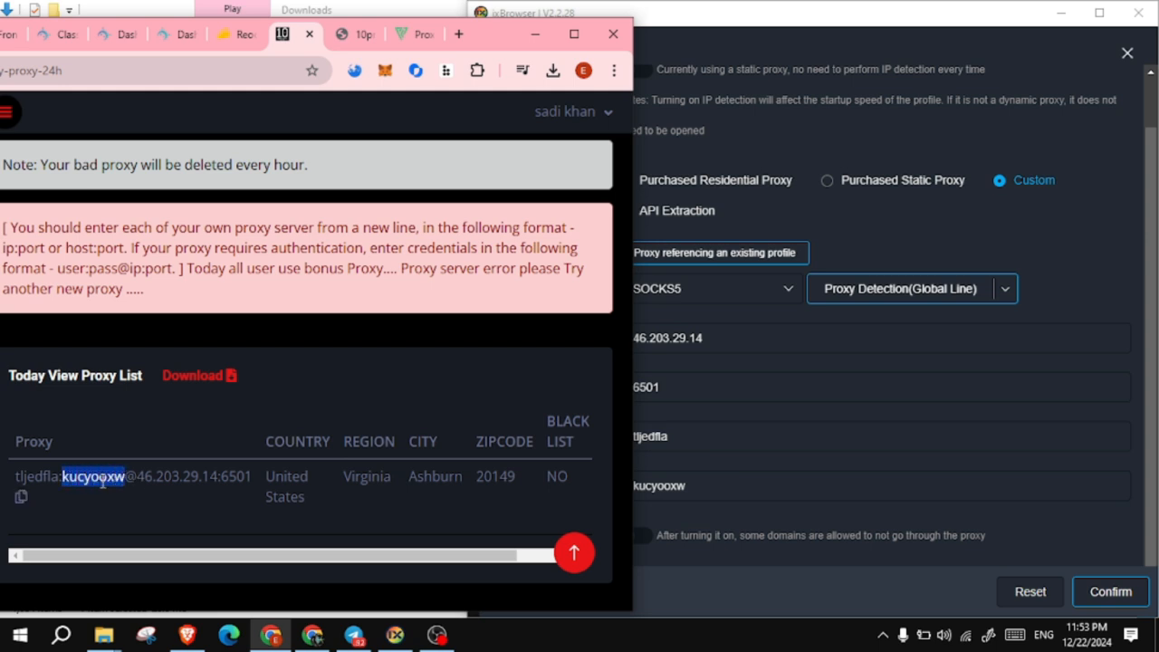
pyautogui.click(708, 483)
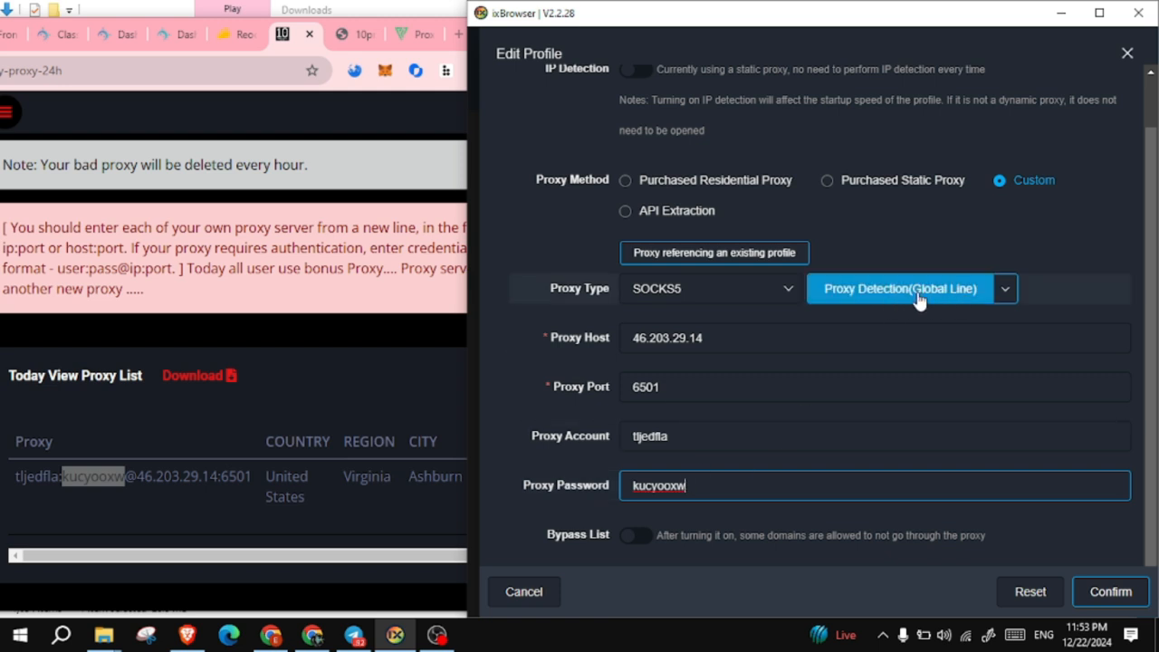
pyautogui.click(919, 297)
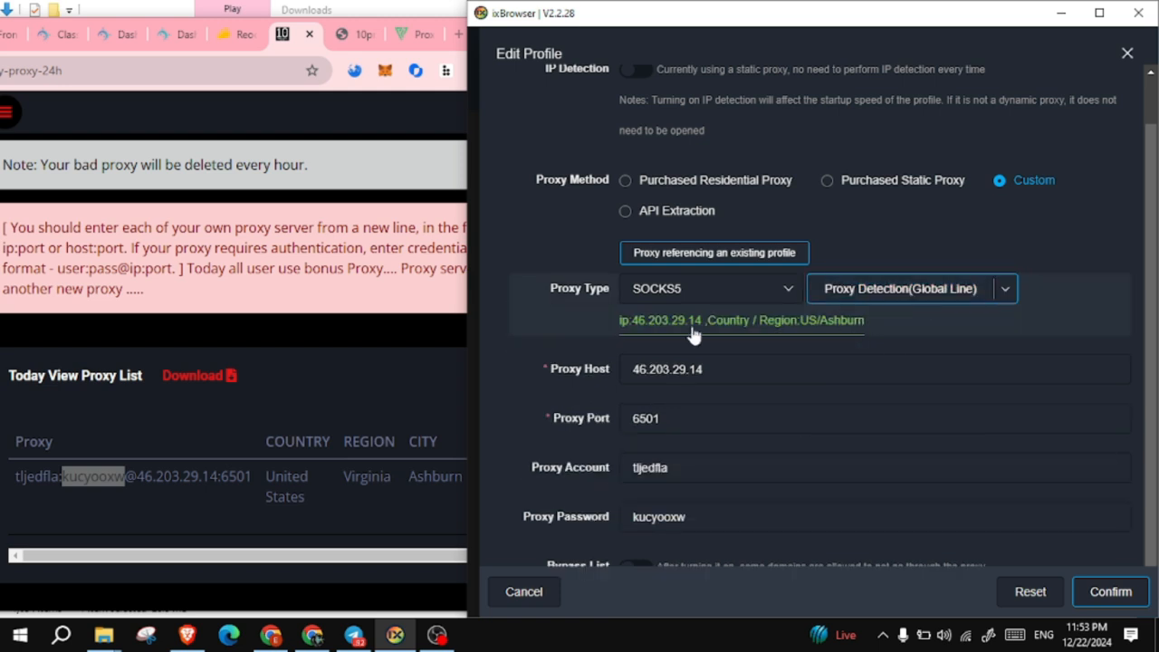
# - Confirm the US/Ashburn detection result, save the proxy settings, and launch profile 50 maximized
pyautogui.moveTo(623, 332); pyautogui.dragTo(901, 334)
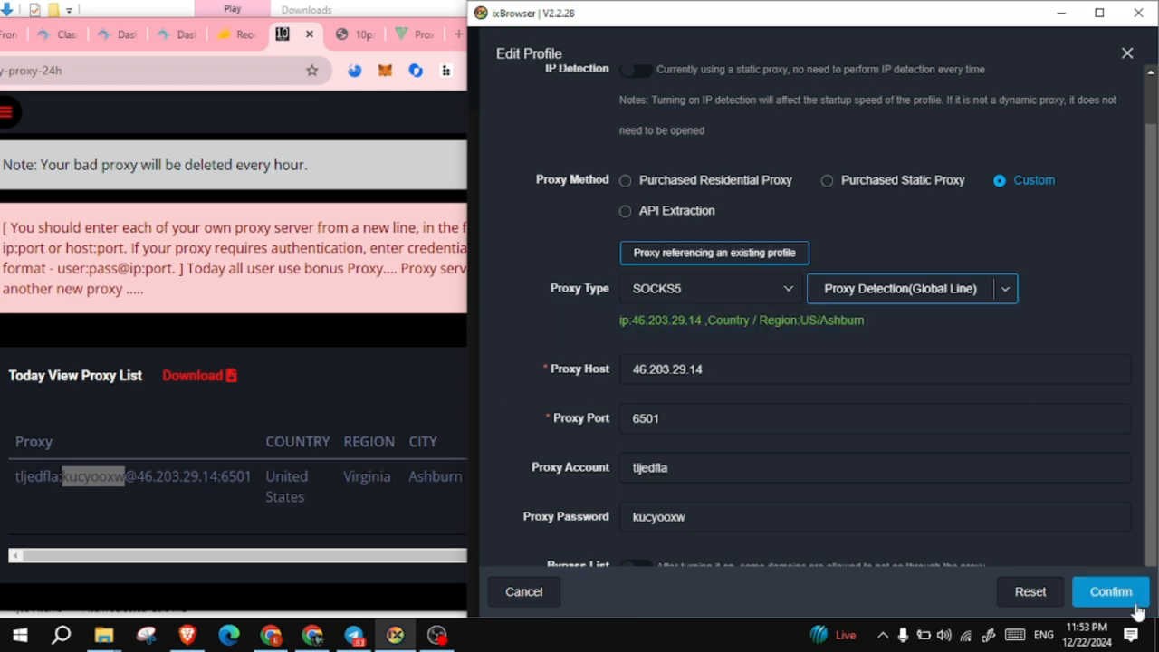
pyautogui.click(1123, 592)
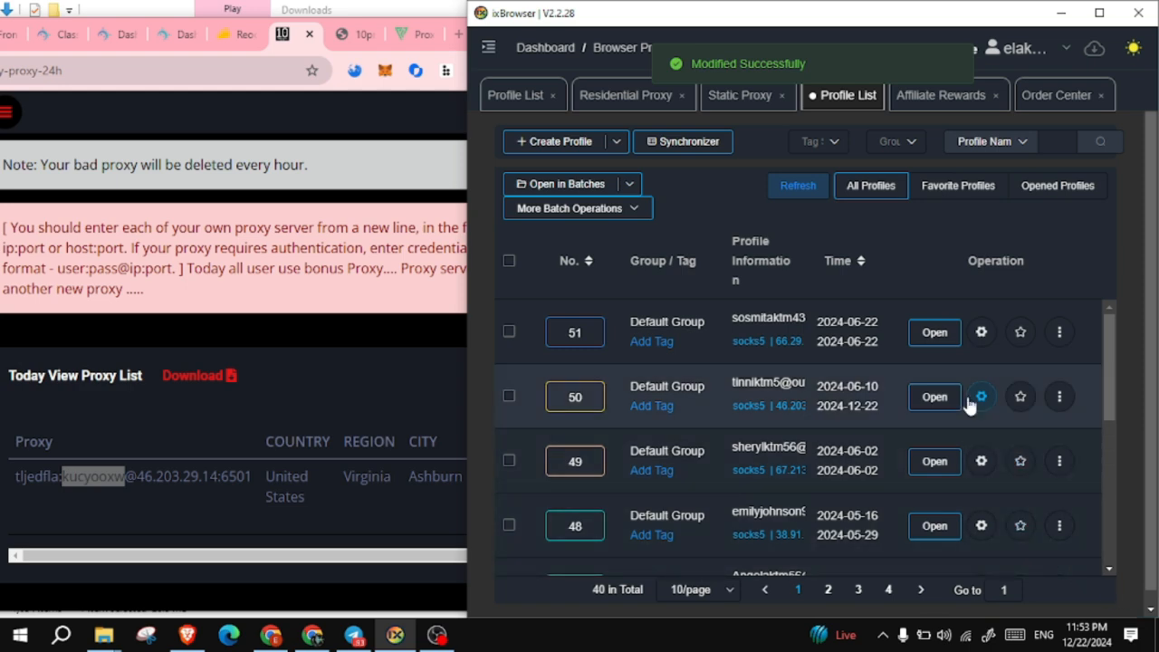
pyautogui.click(933, 403)
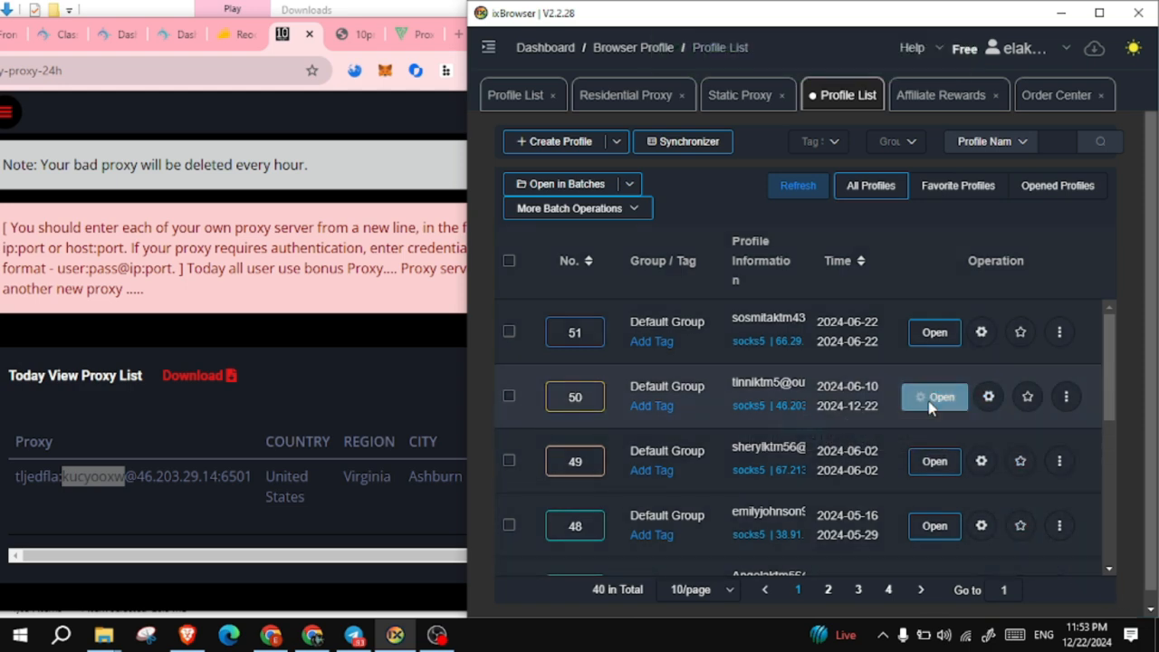
pyautogui.click(1099, 15)
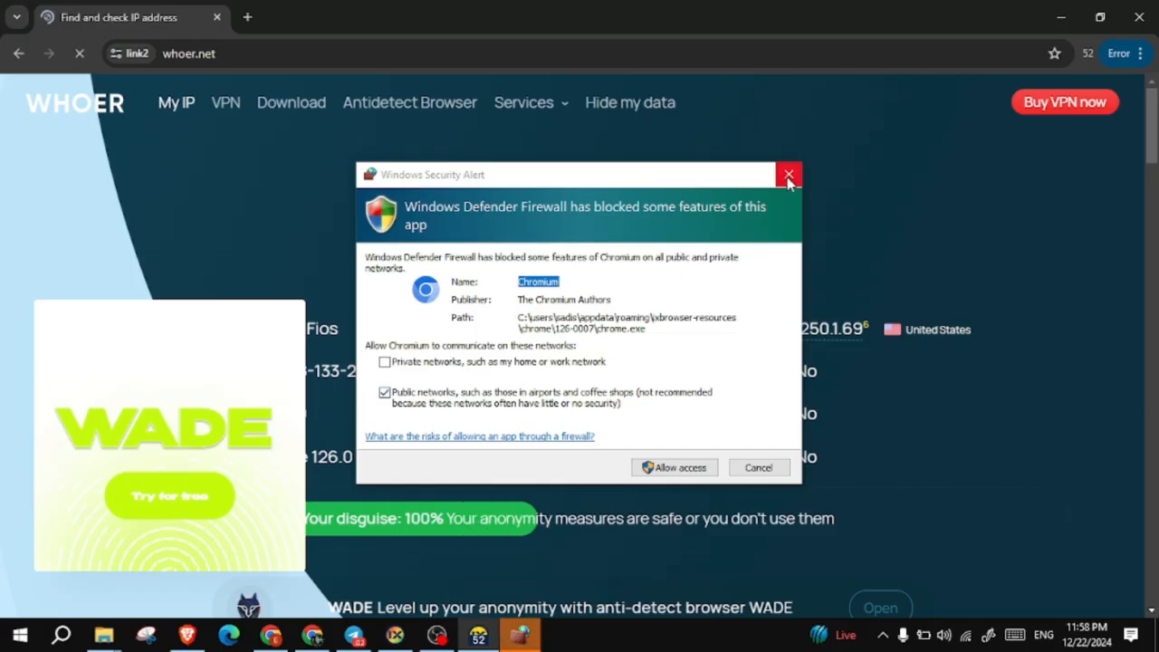
# - Dismiss the firewall alert, verify Whoer.net shows United States, and minimize the browser
pyautogui.click(788, 175)
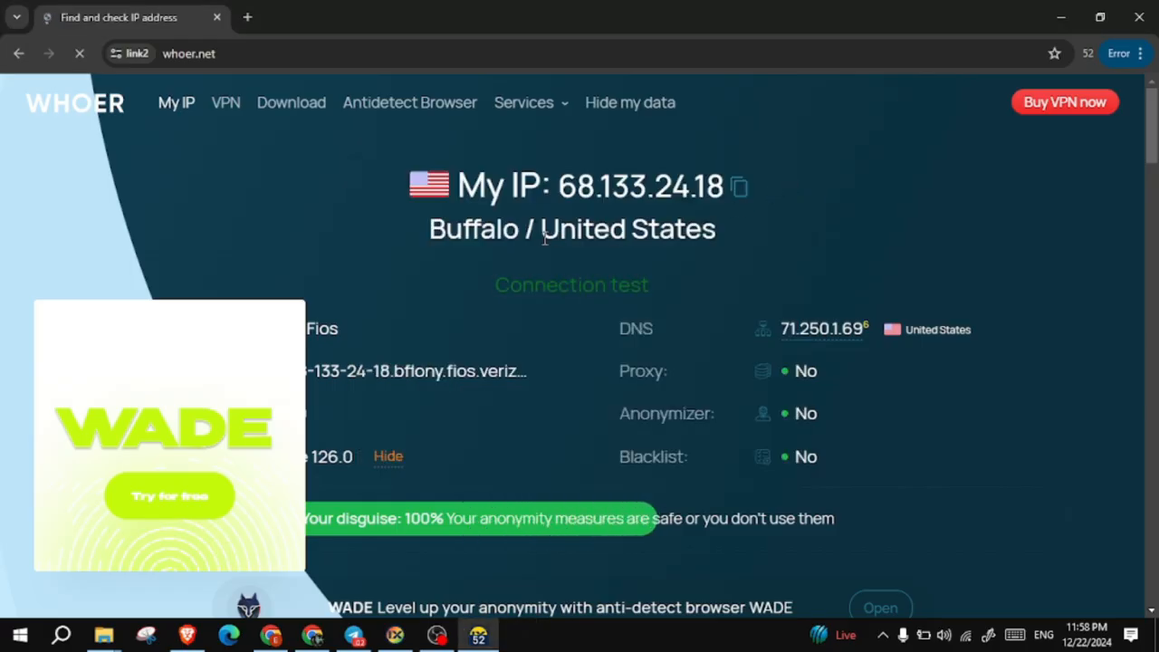
pyautogui.moveTo(542, 232); pyautogui.dragTo(745, 245)
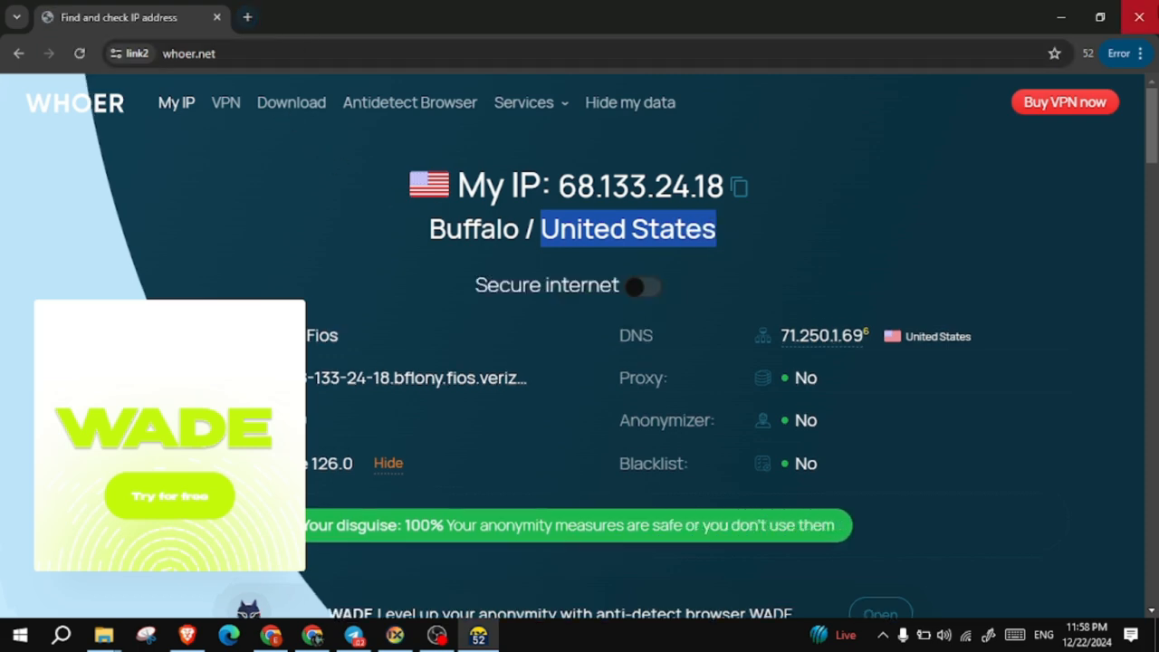
pyautogui.click(1066, 22)
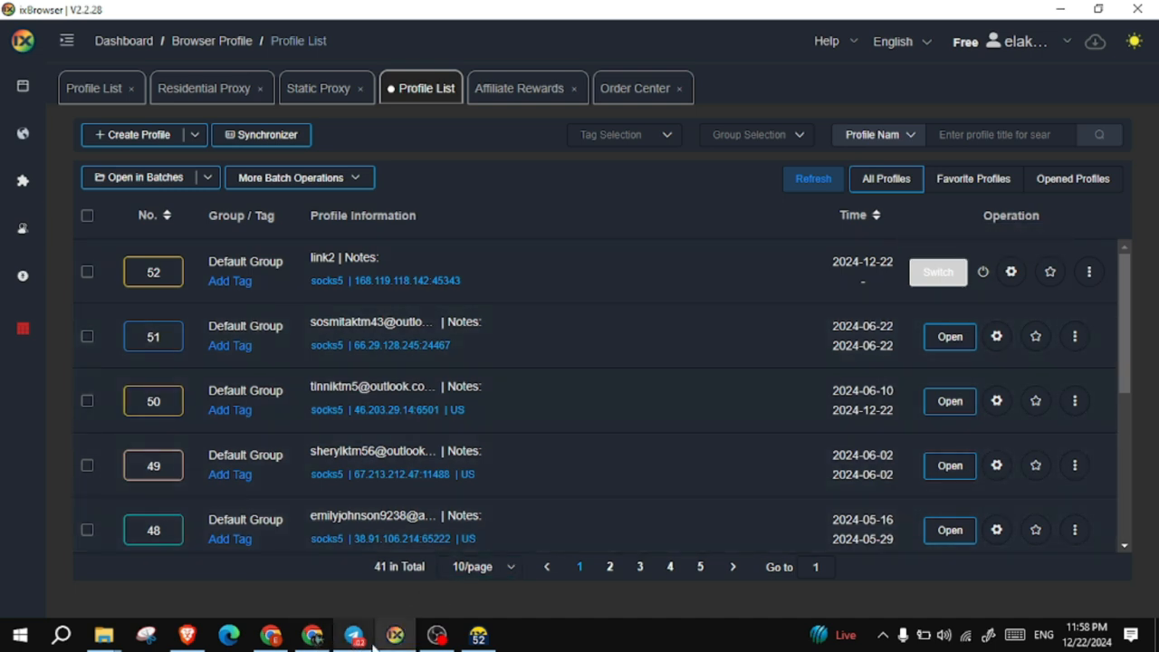
# - Open the 10PROXY Plans page and review the Daily 50 and Daily 100 + 20 Bonus plans
pyautogui.click(276, 637)
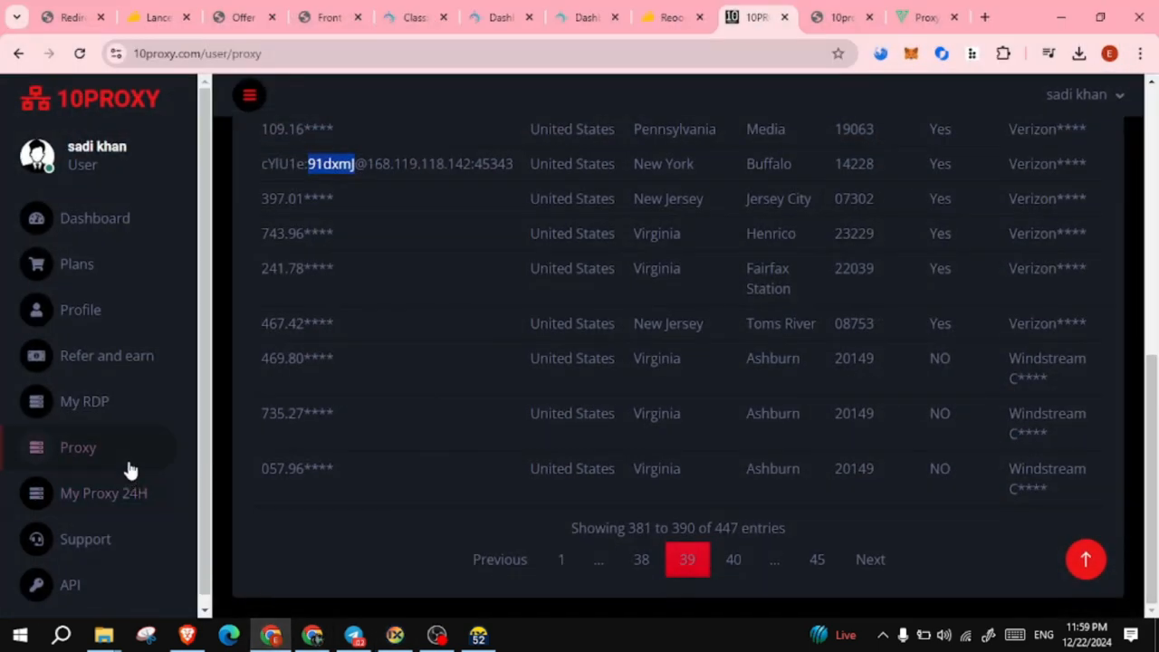
pyautogui.click(87, 274)
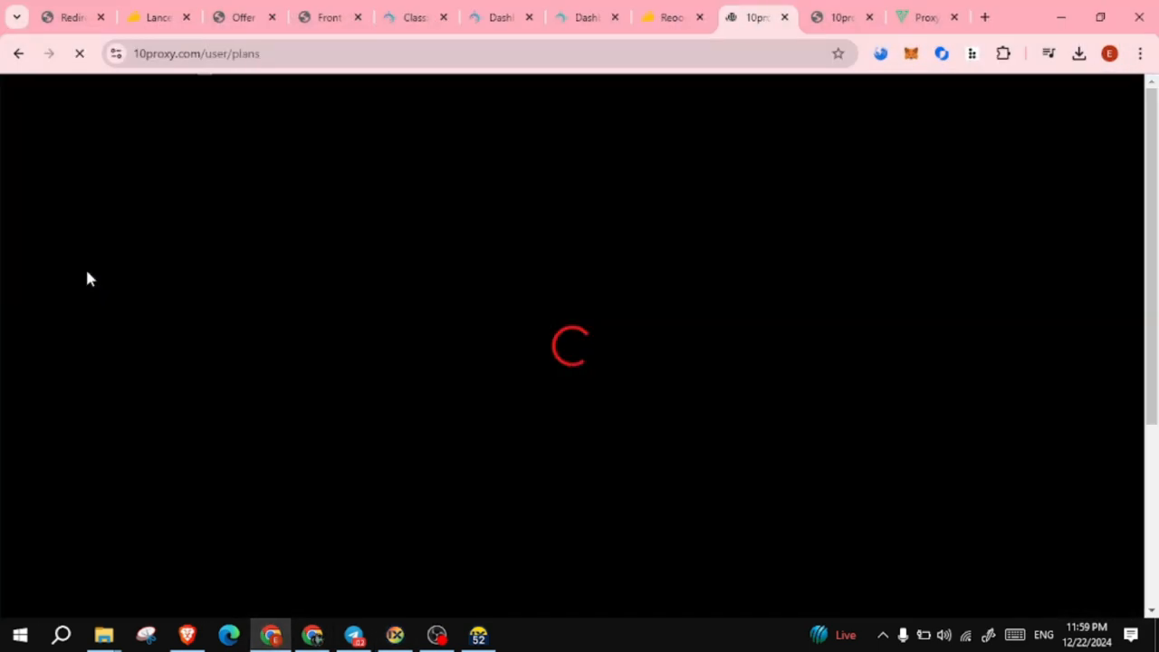
pyautogui.click(770, 123)
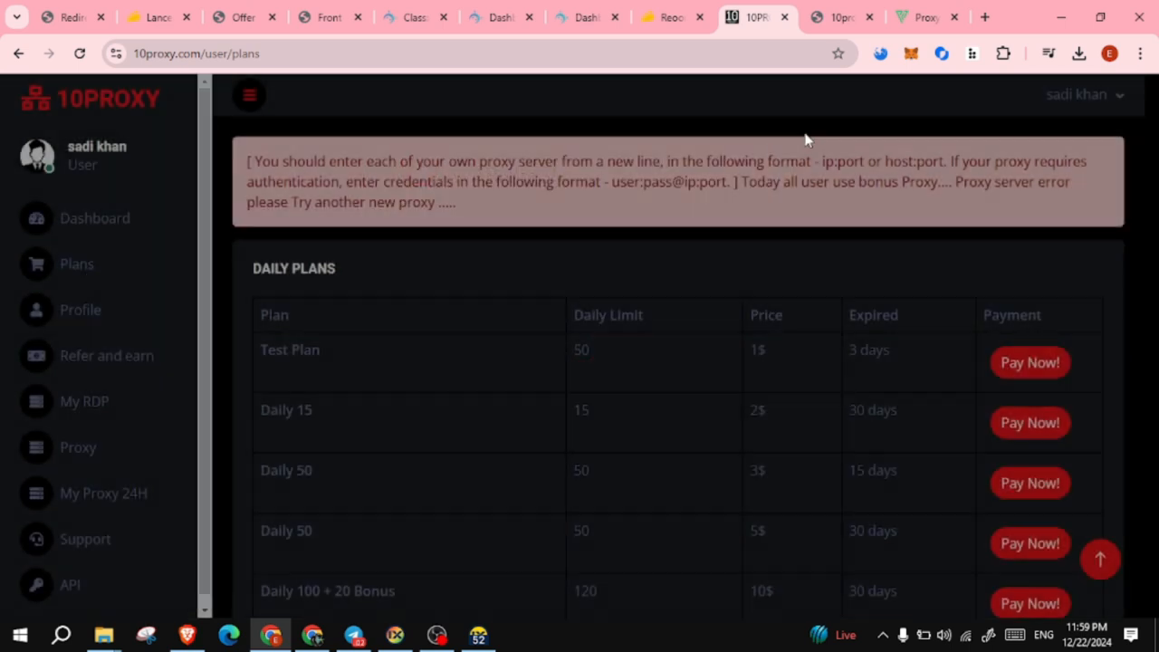
pyautogui.moveTo(1148, 154); pyautogui.dragTo(1154, 252)
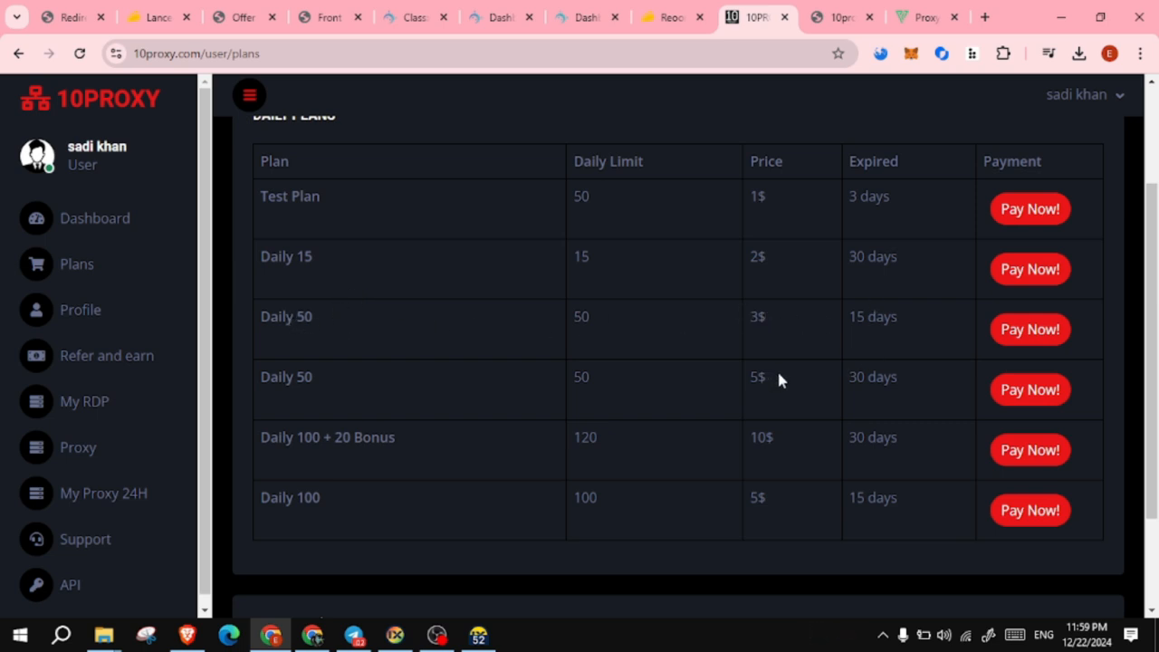
pyautogui.moveTo(324, 377); pyautogui.dragTo(258, 377)
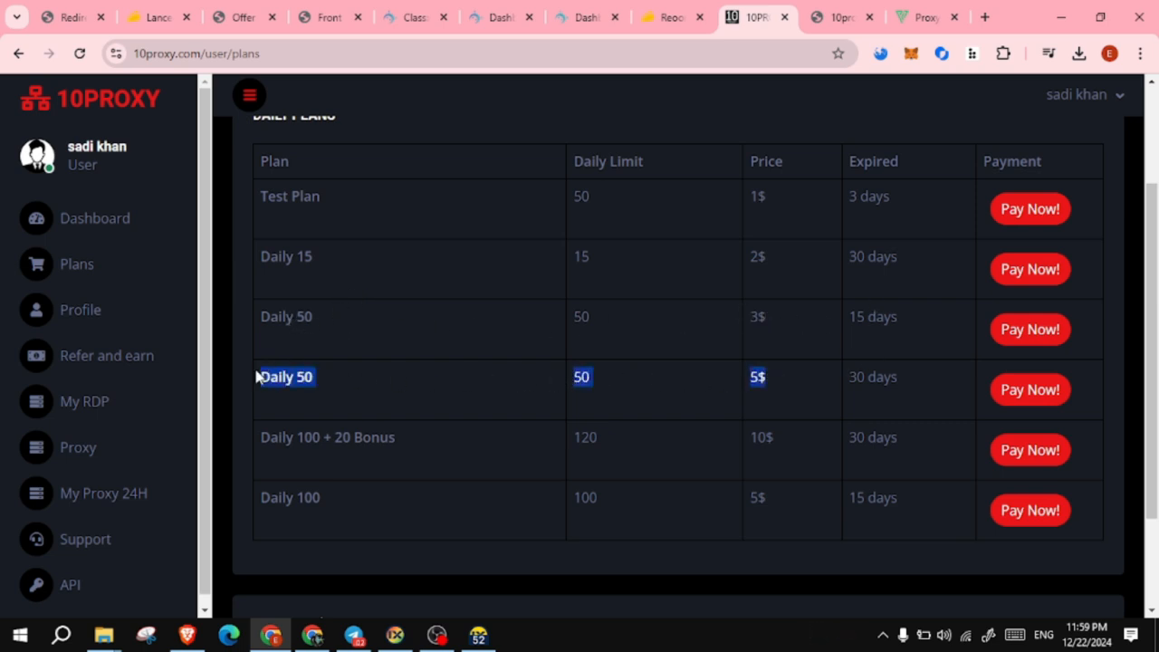
pyautogui.click(236, 372)
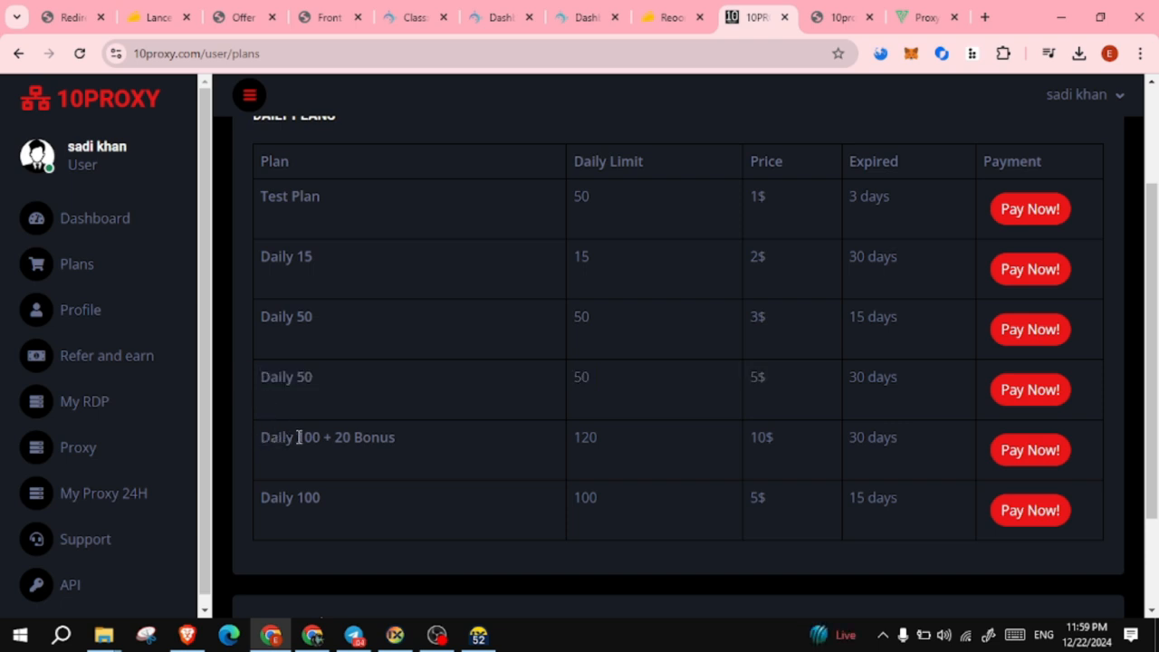
pyautogui.moveTo(259, 437); pyautogui.dragTo(912, 444)
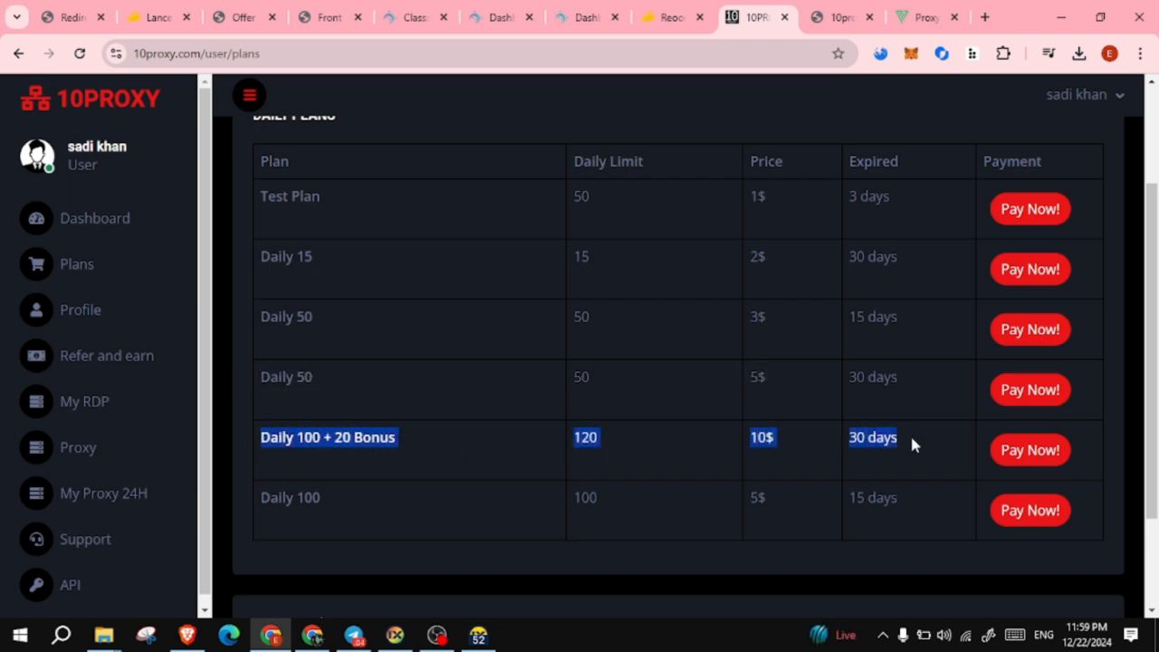
pyautogui.click(912, 439)
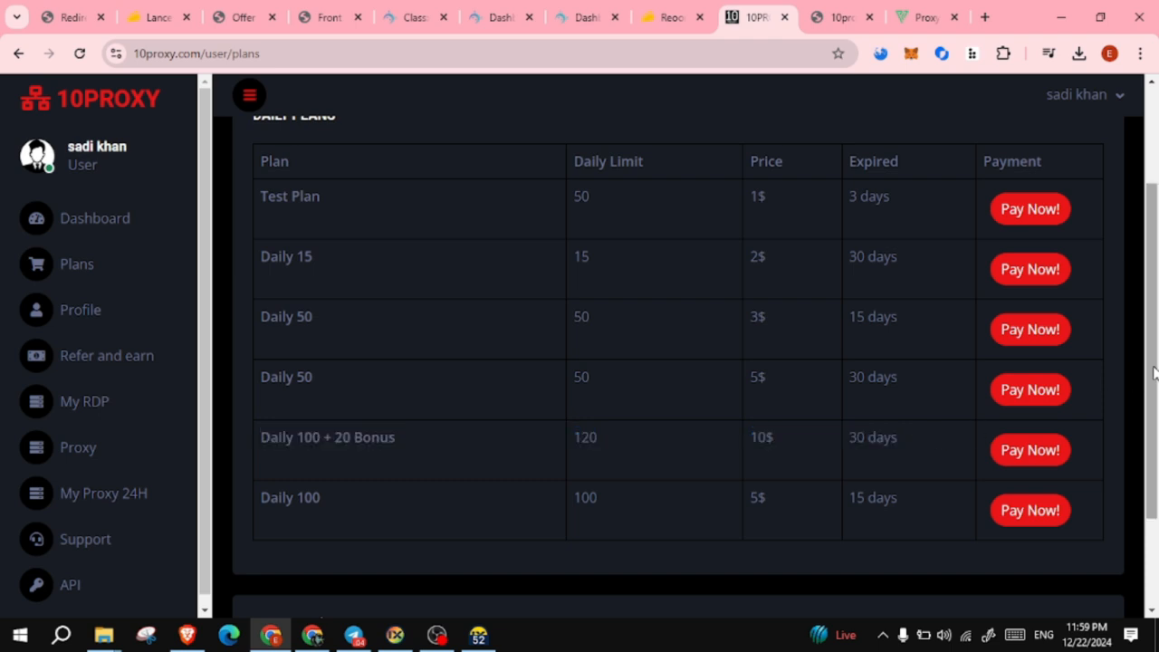
# - Review the bKash entry in Payment History, then bring back the Whoer.net window
pyautogui.moveTo(1154, 372); pyautogui.dragTo(1155, 462)
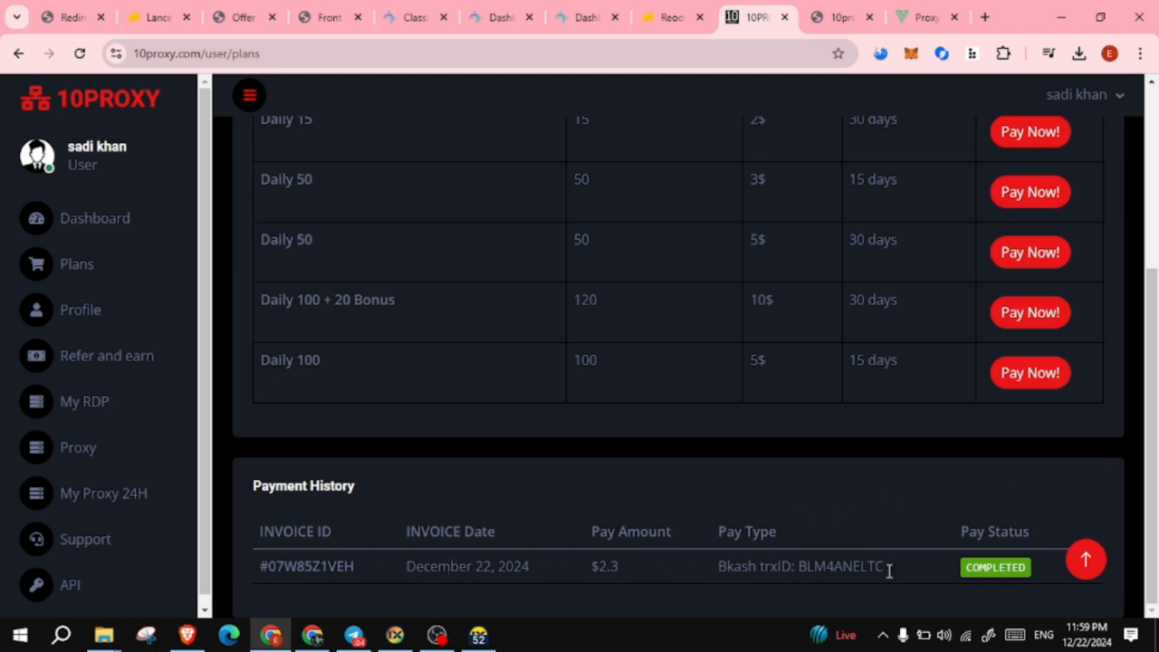
pyautogui.moveTo(706, 569); pyautogui.dragTo(909, 571)
pyautogui.click(828, 528)
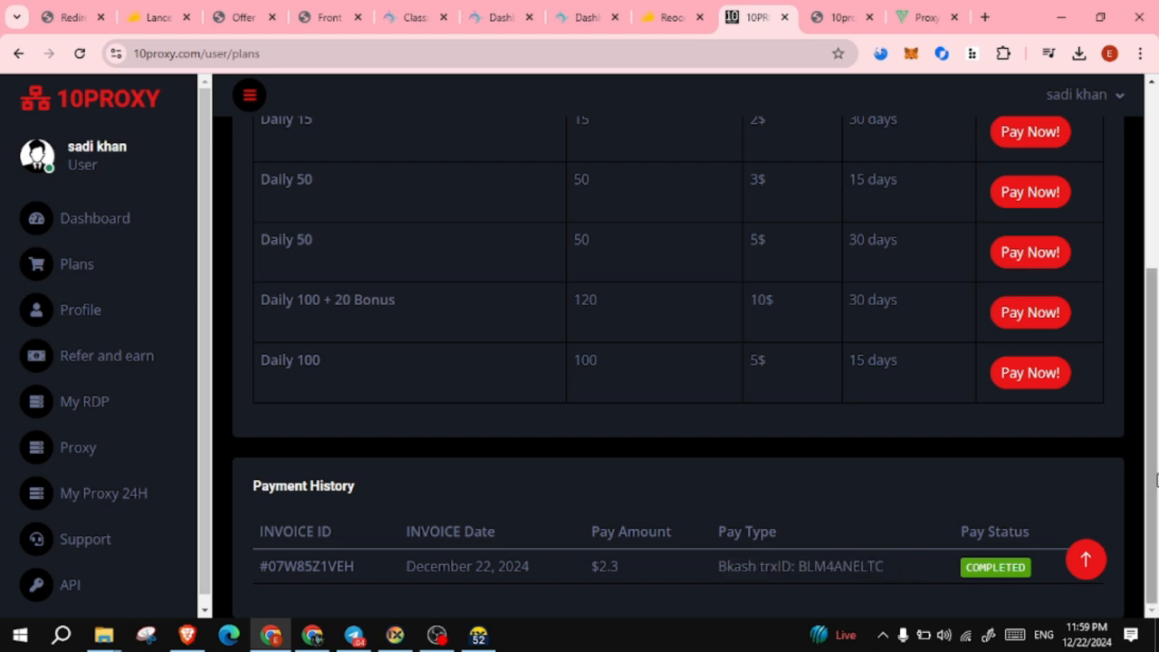
pyautogui.moveTo(1156, 480); pyautogui.dragTo(1156, 316)
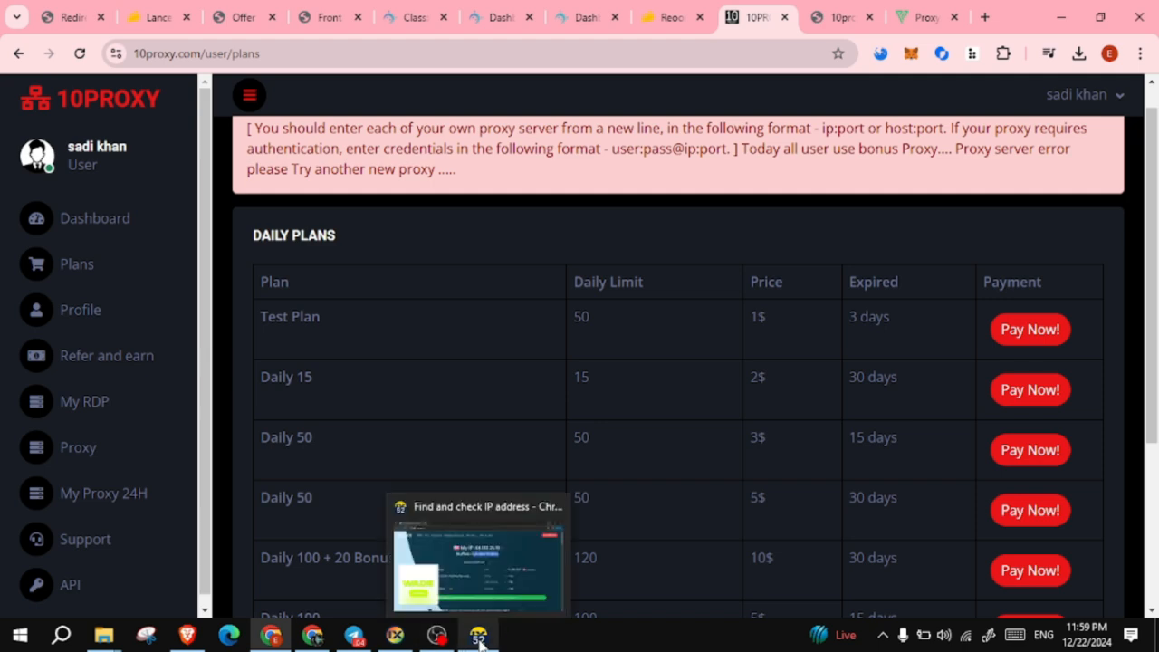
pyautogui.click(478, 639)
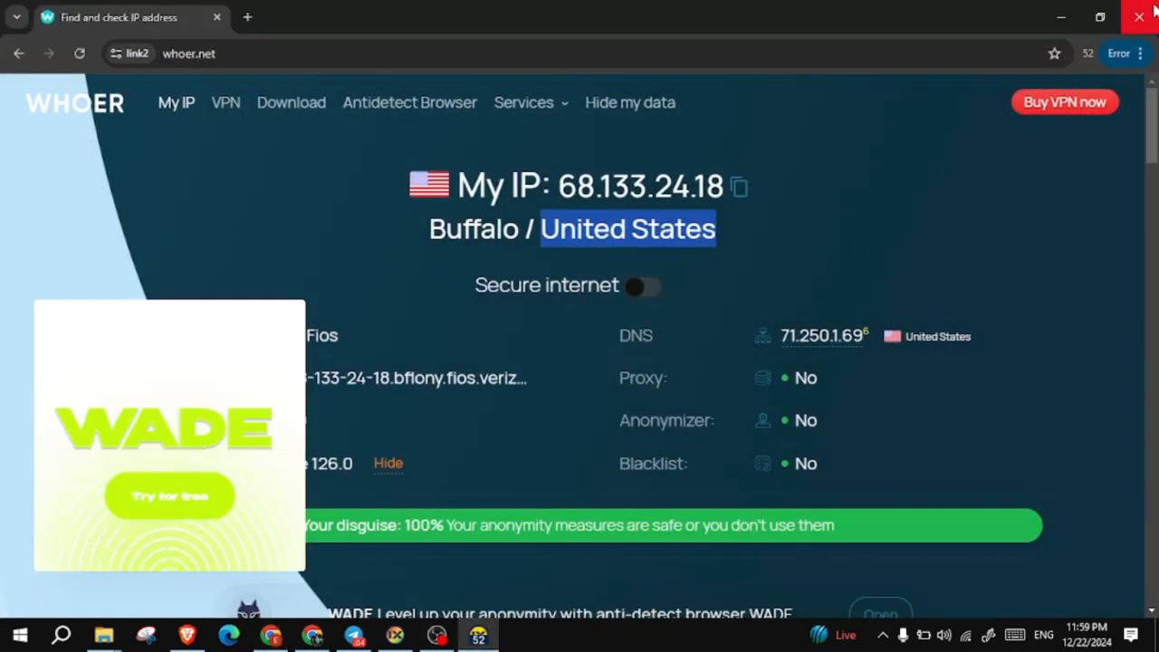